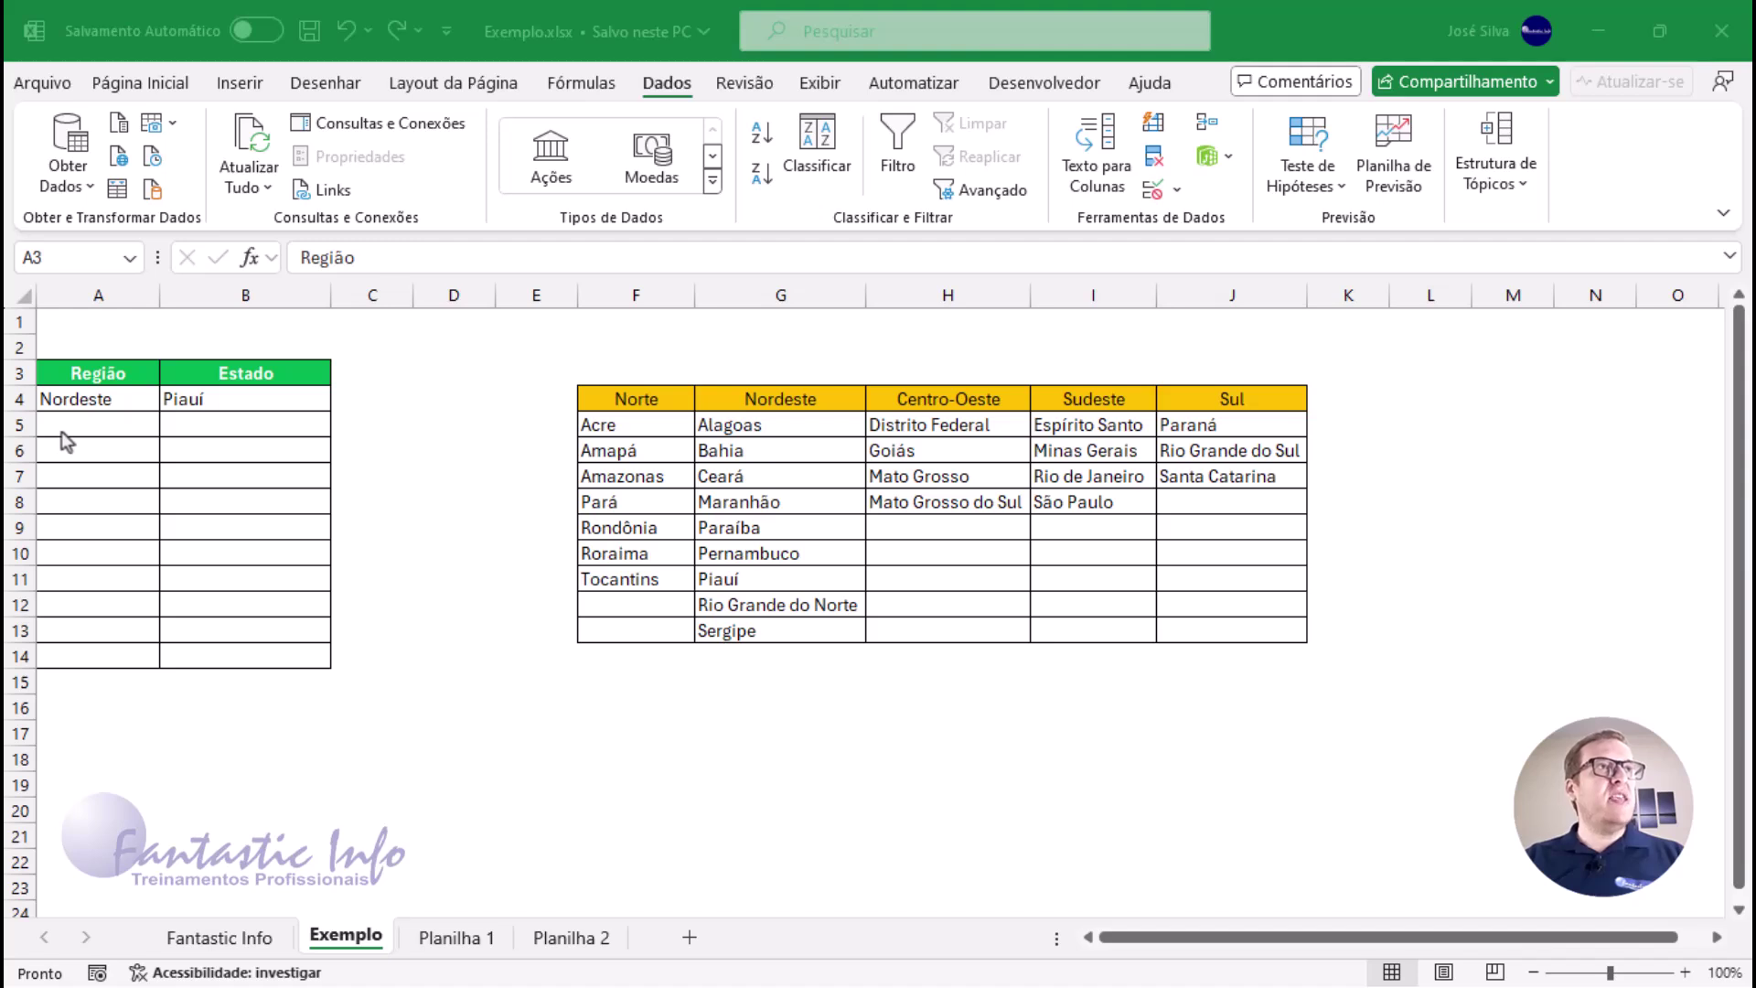
Step: Pick a region for A5, trying Norte and its states first, then settling on Sudeste
click(80, 375)
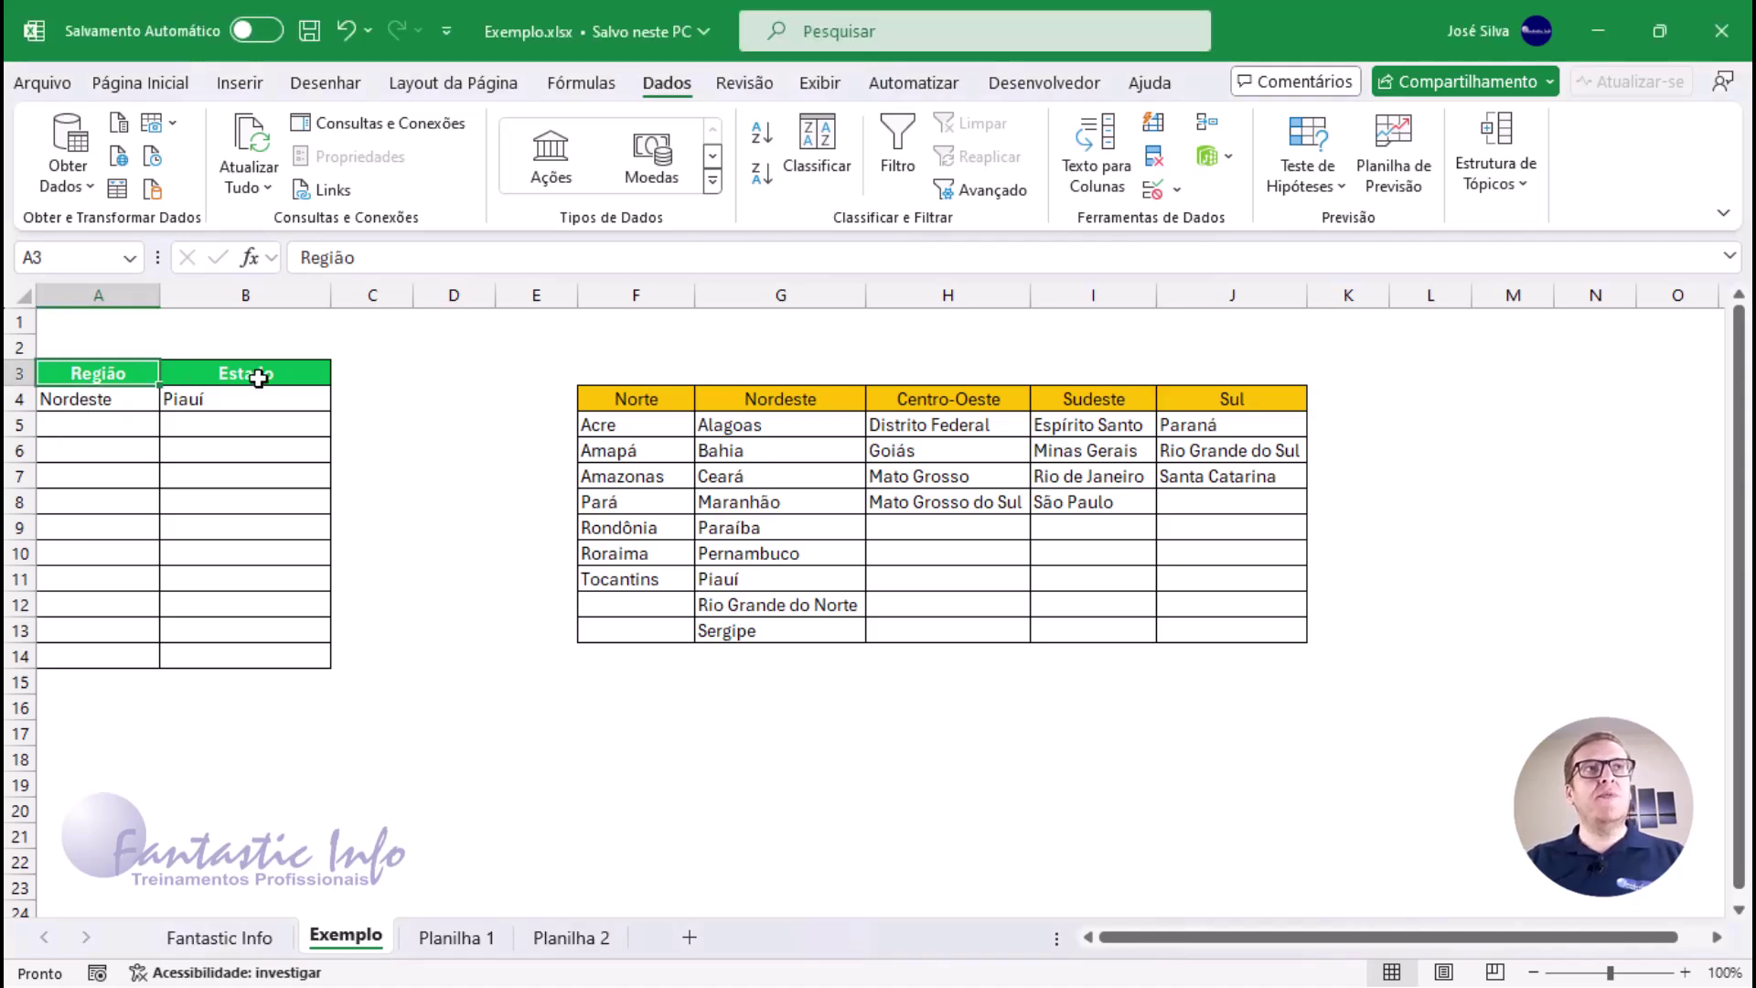
click(104, 427)
click(171, 425)
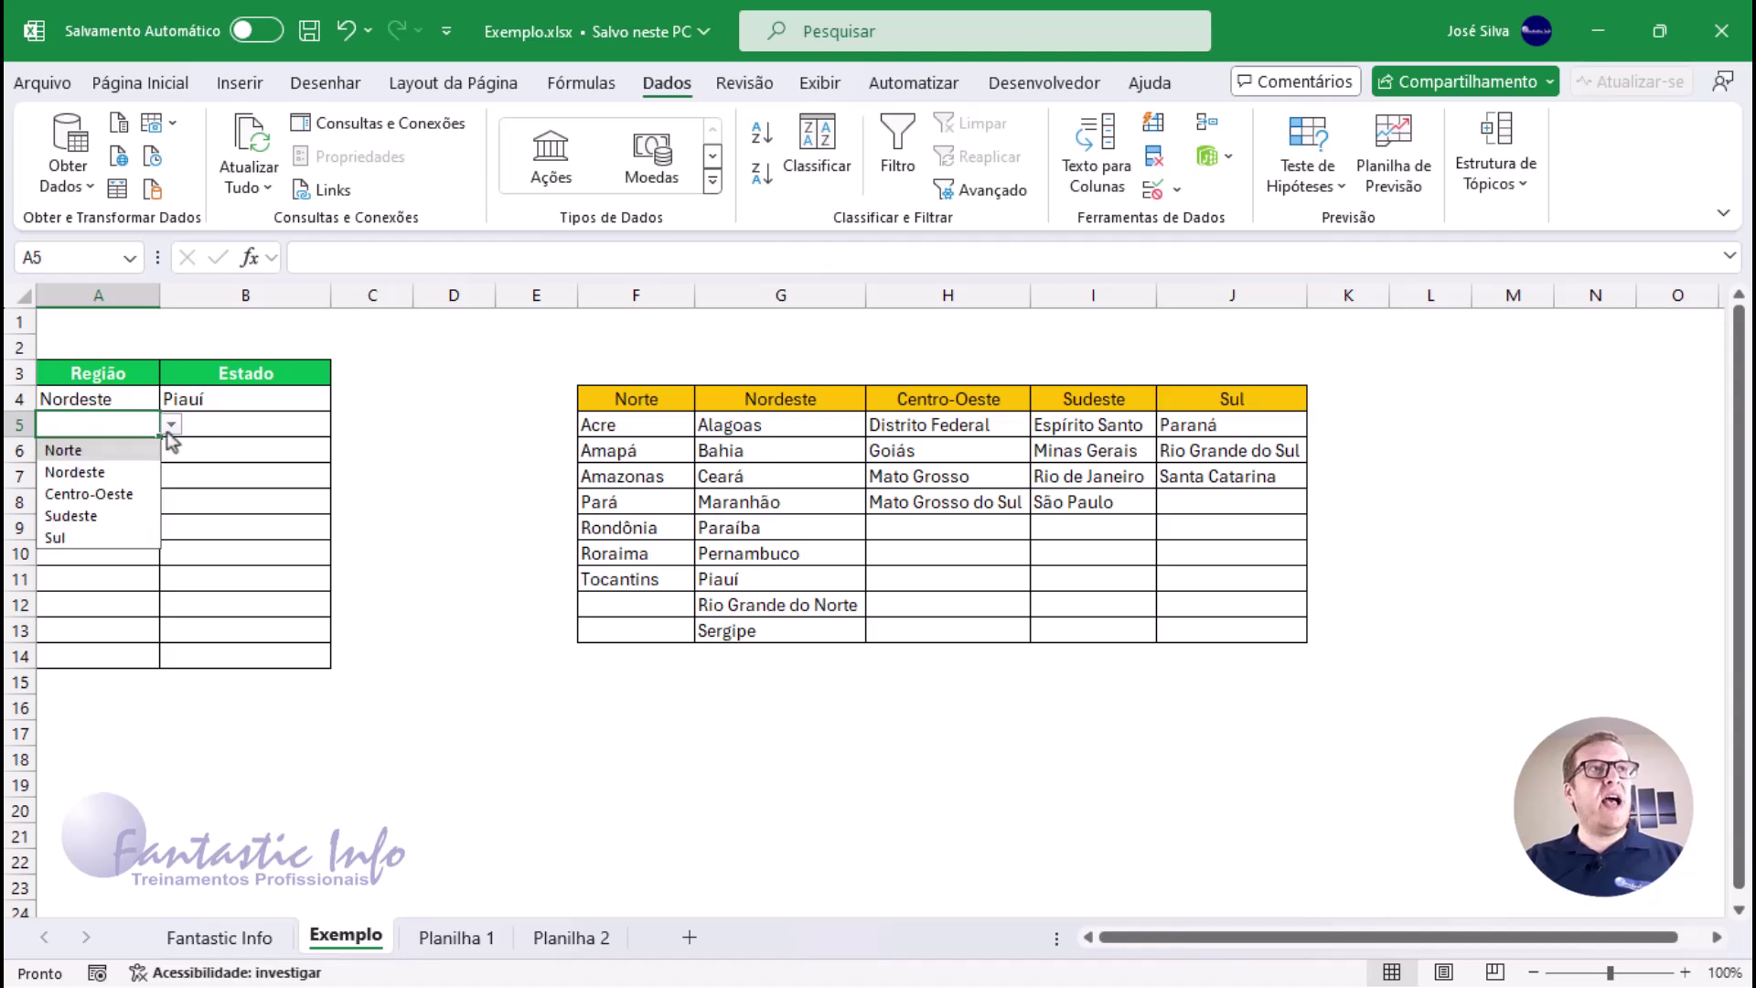
click(76, 453)
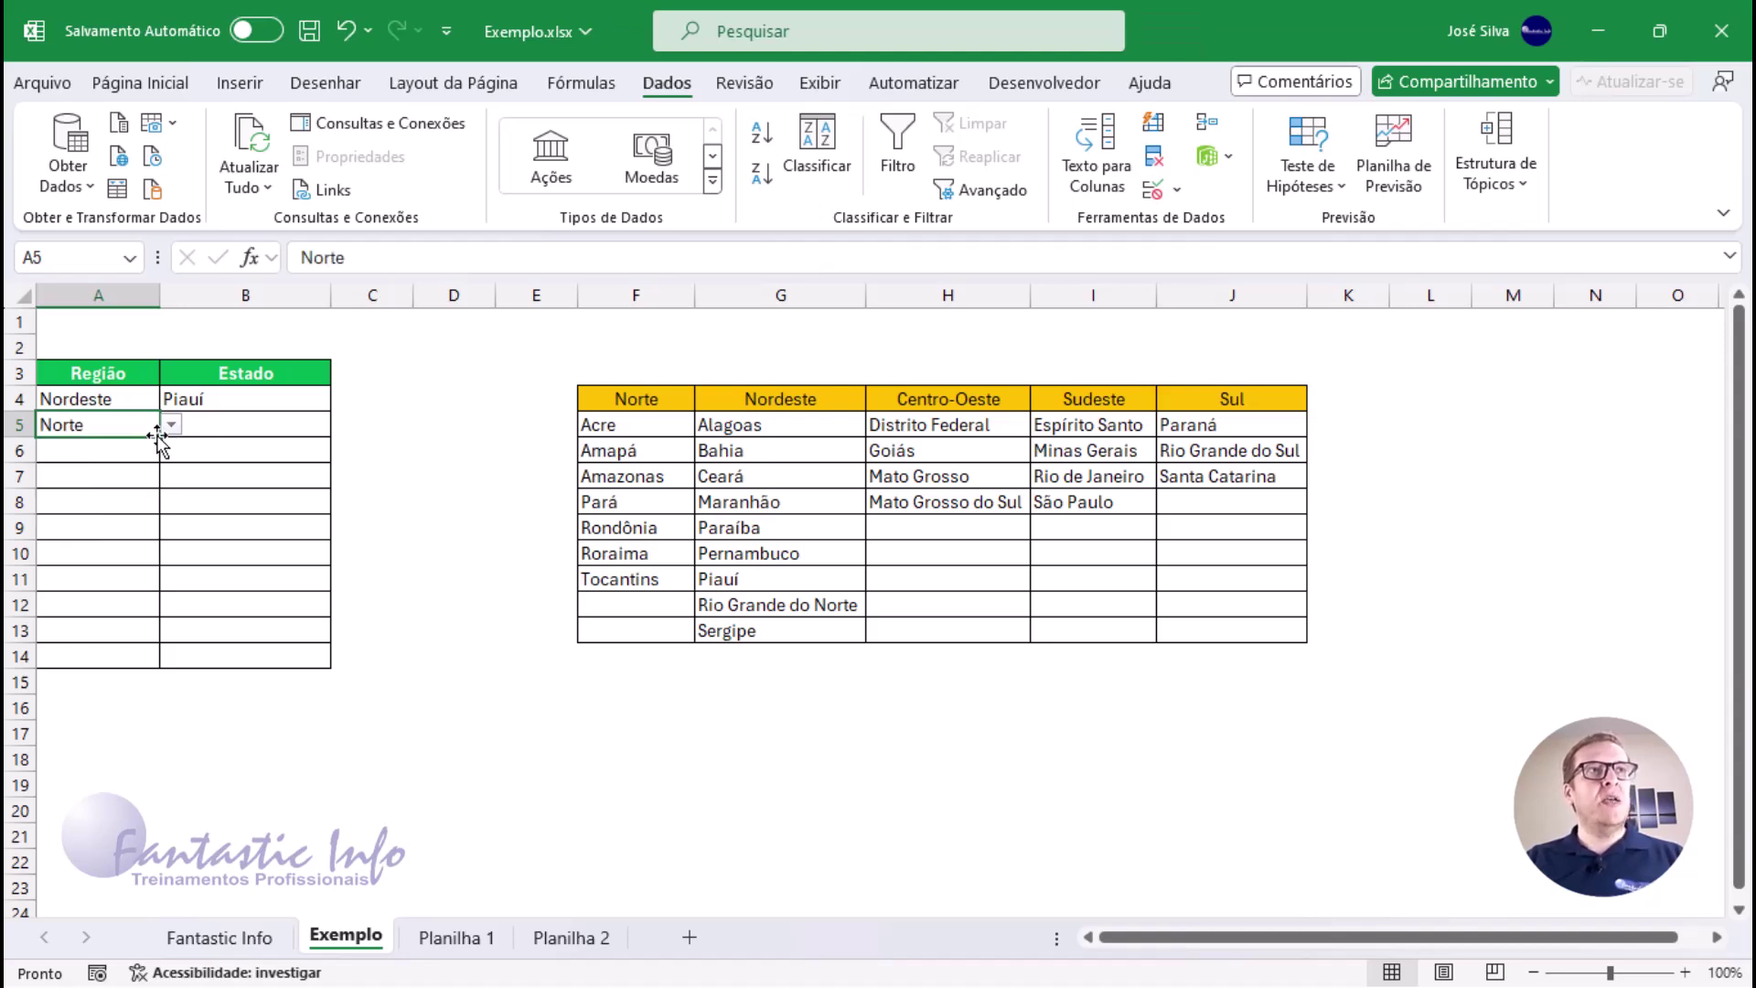
click(213, 425)
click(343, 427)
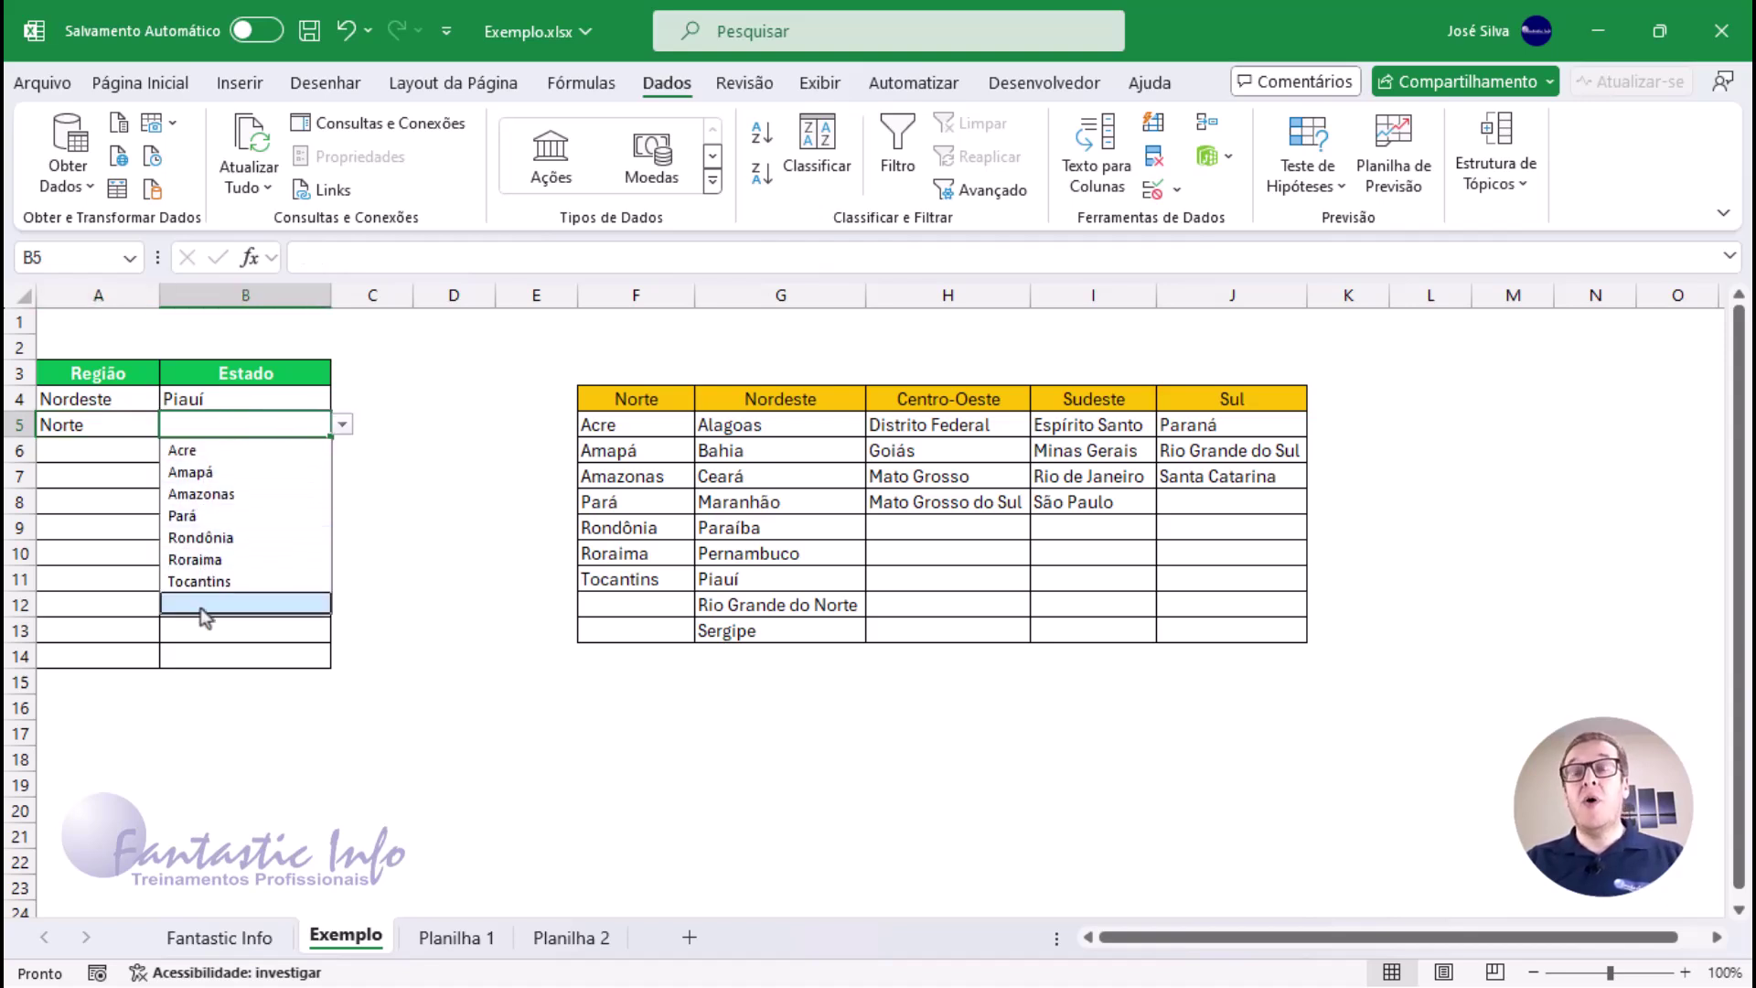
click(80, 432)
click(170, 426)
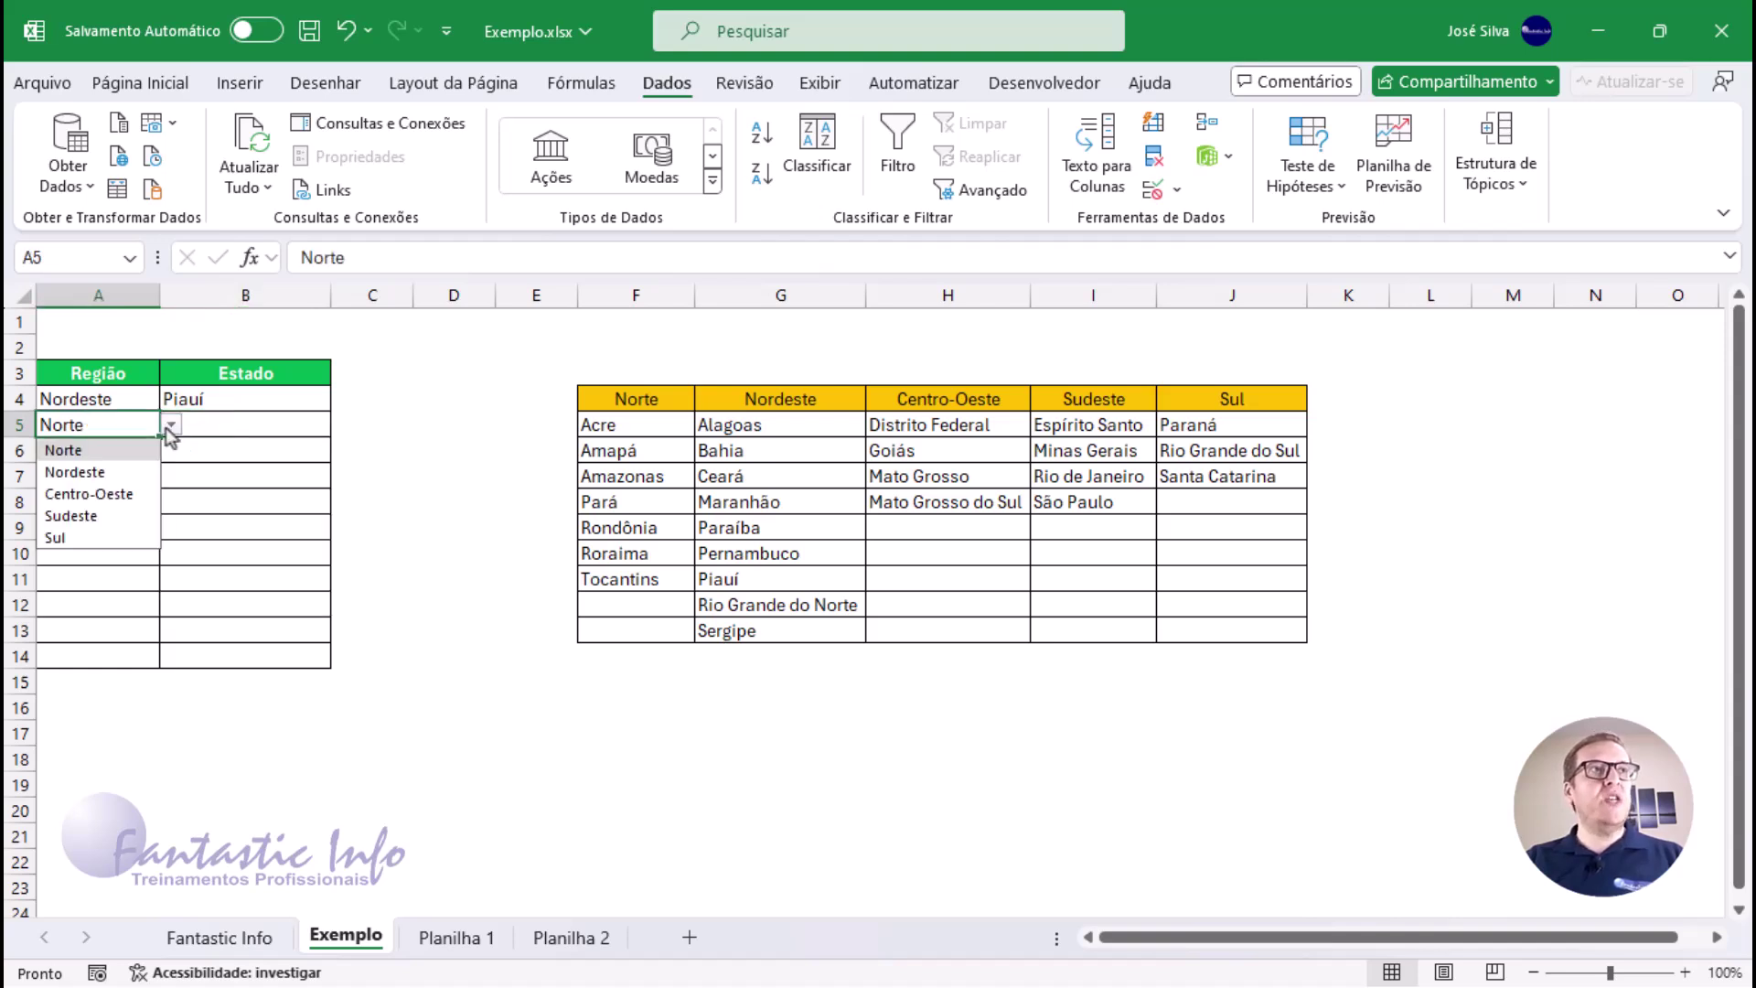
click(100, 515)
Step: Choose Minas Gerais for B5 from the Sudeste-only state list
click(244, 424)
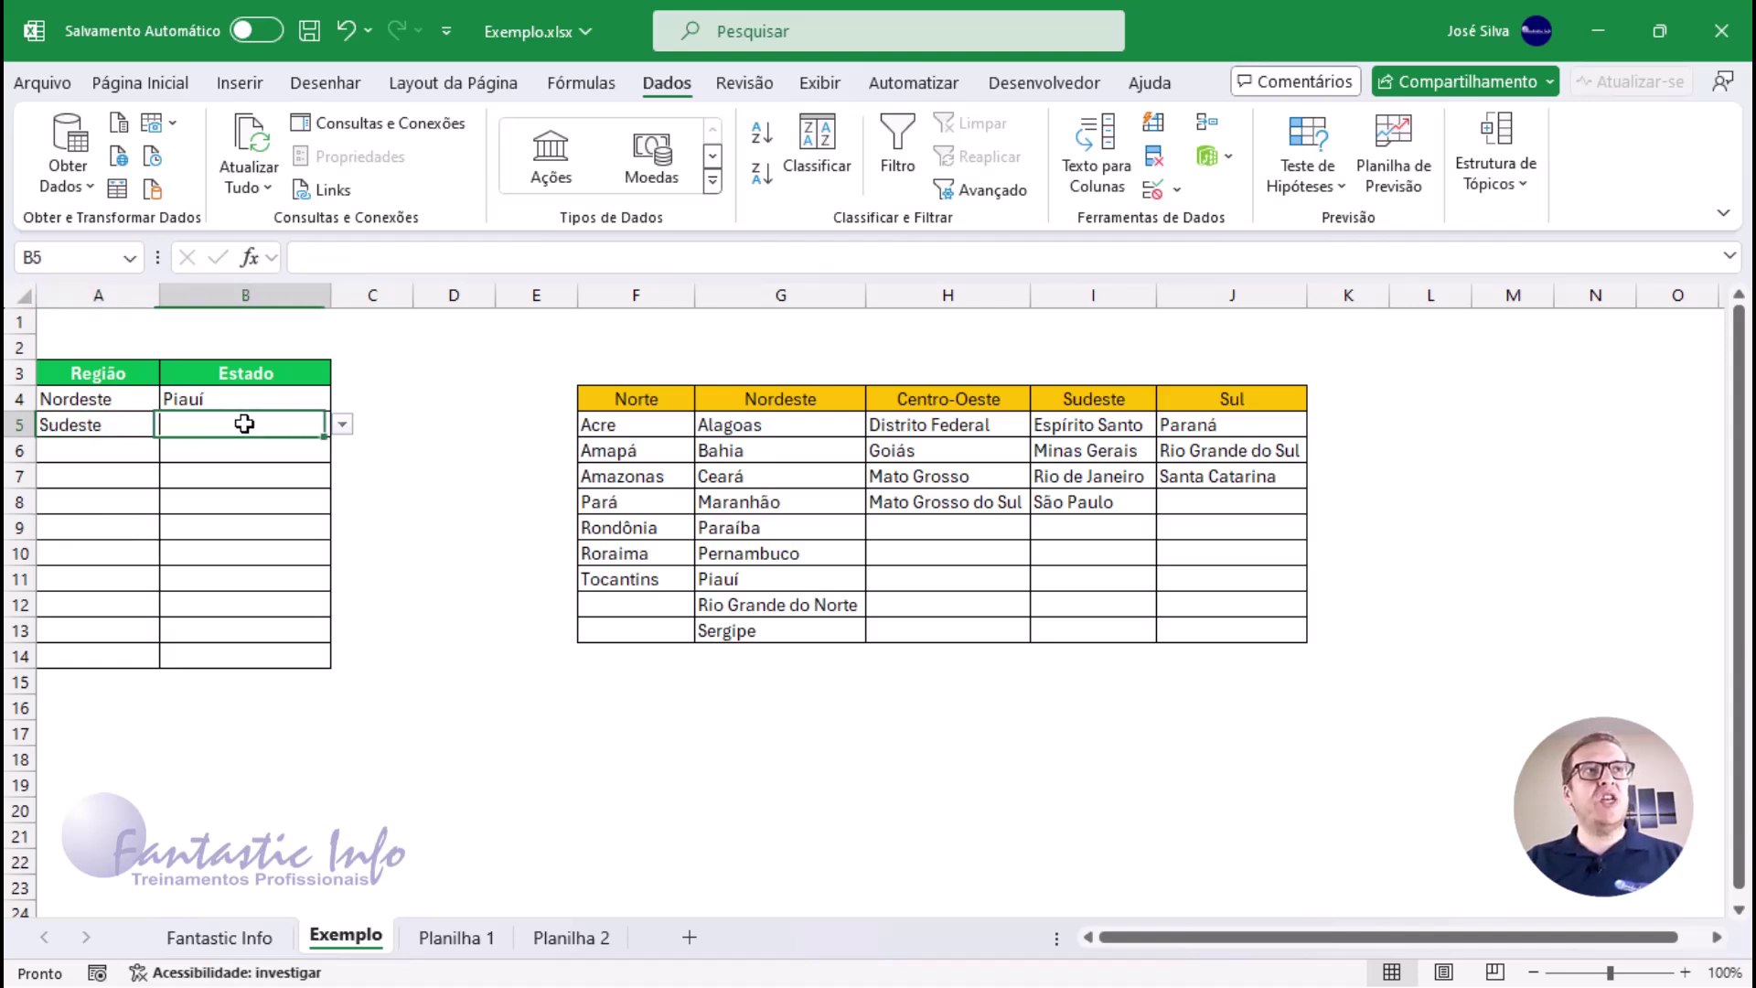
click(350, 426)
click(306, 423)
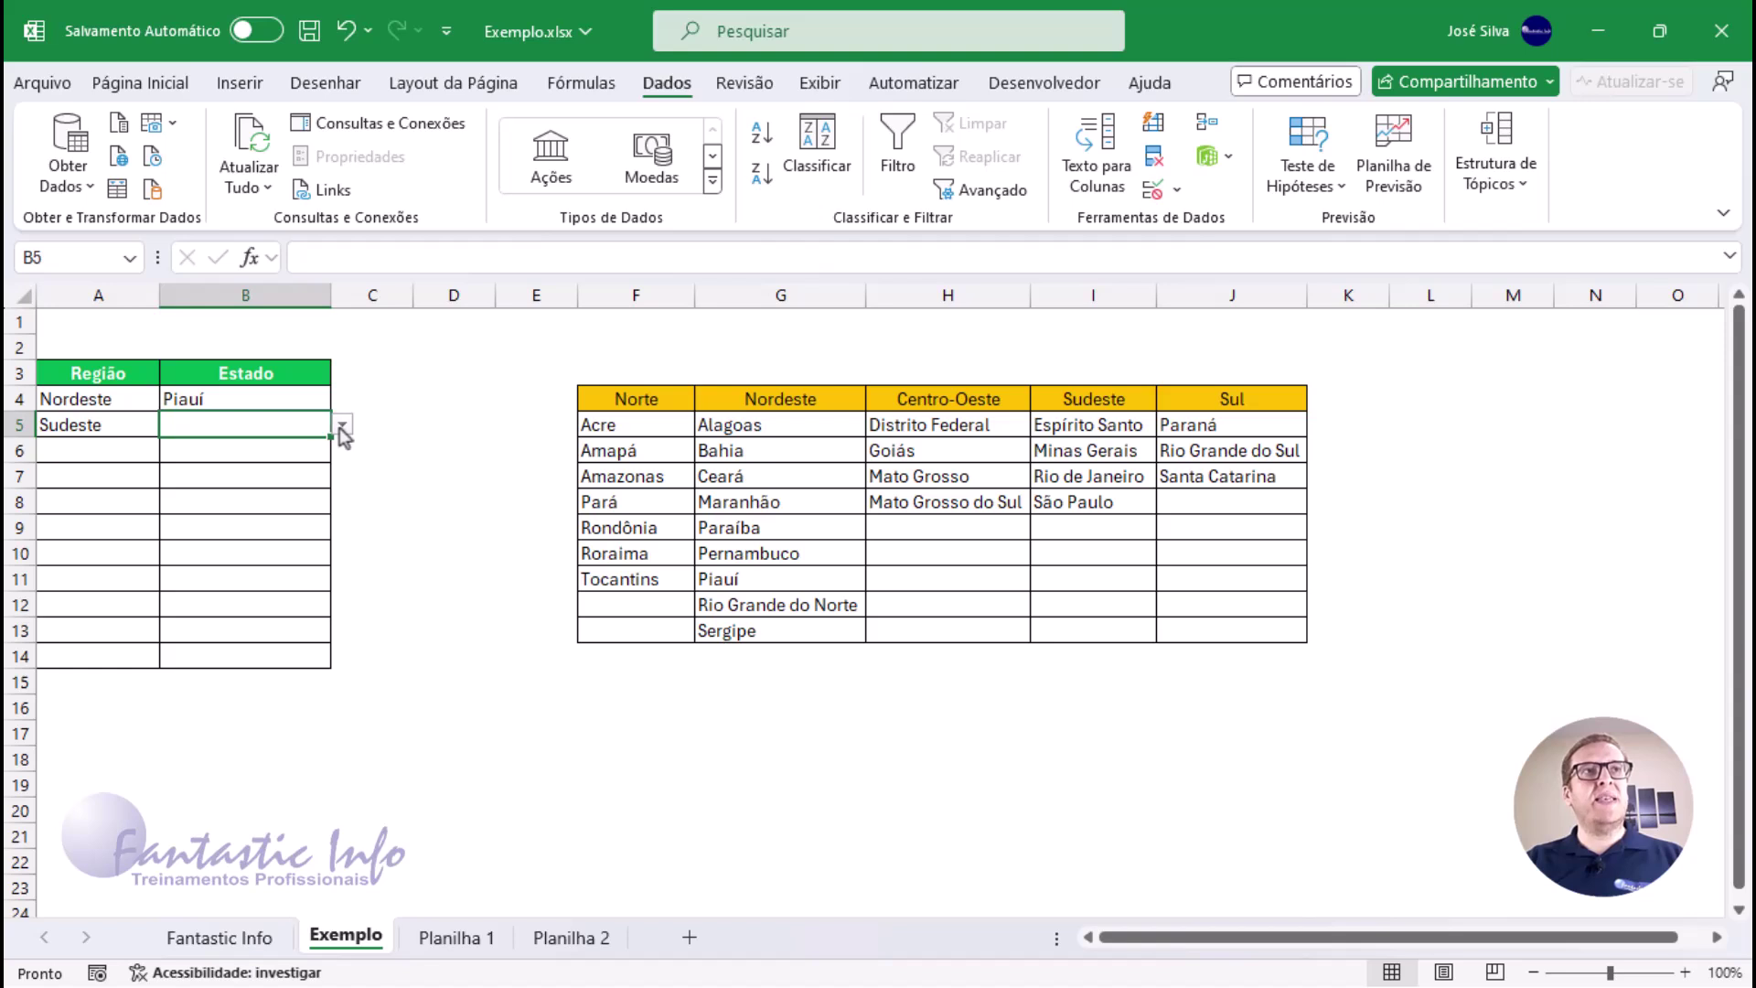
click(341, 427)
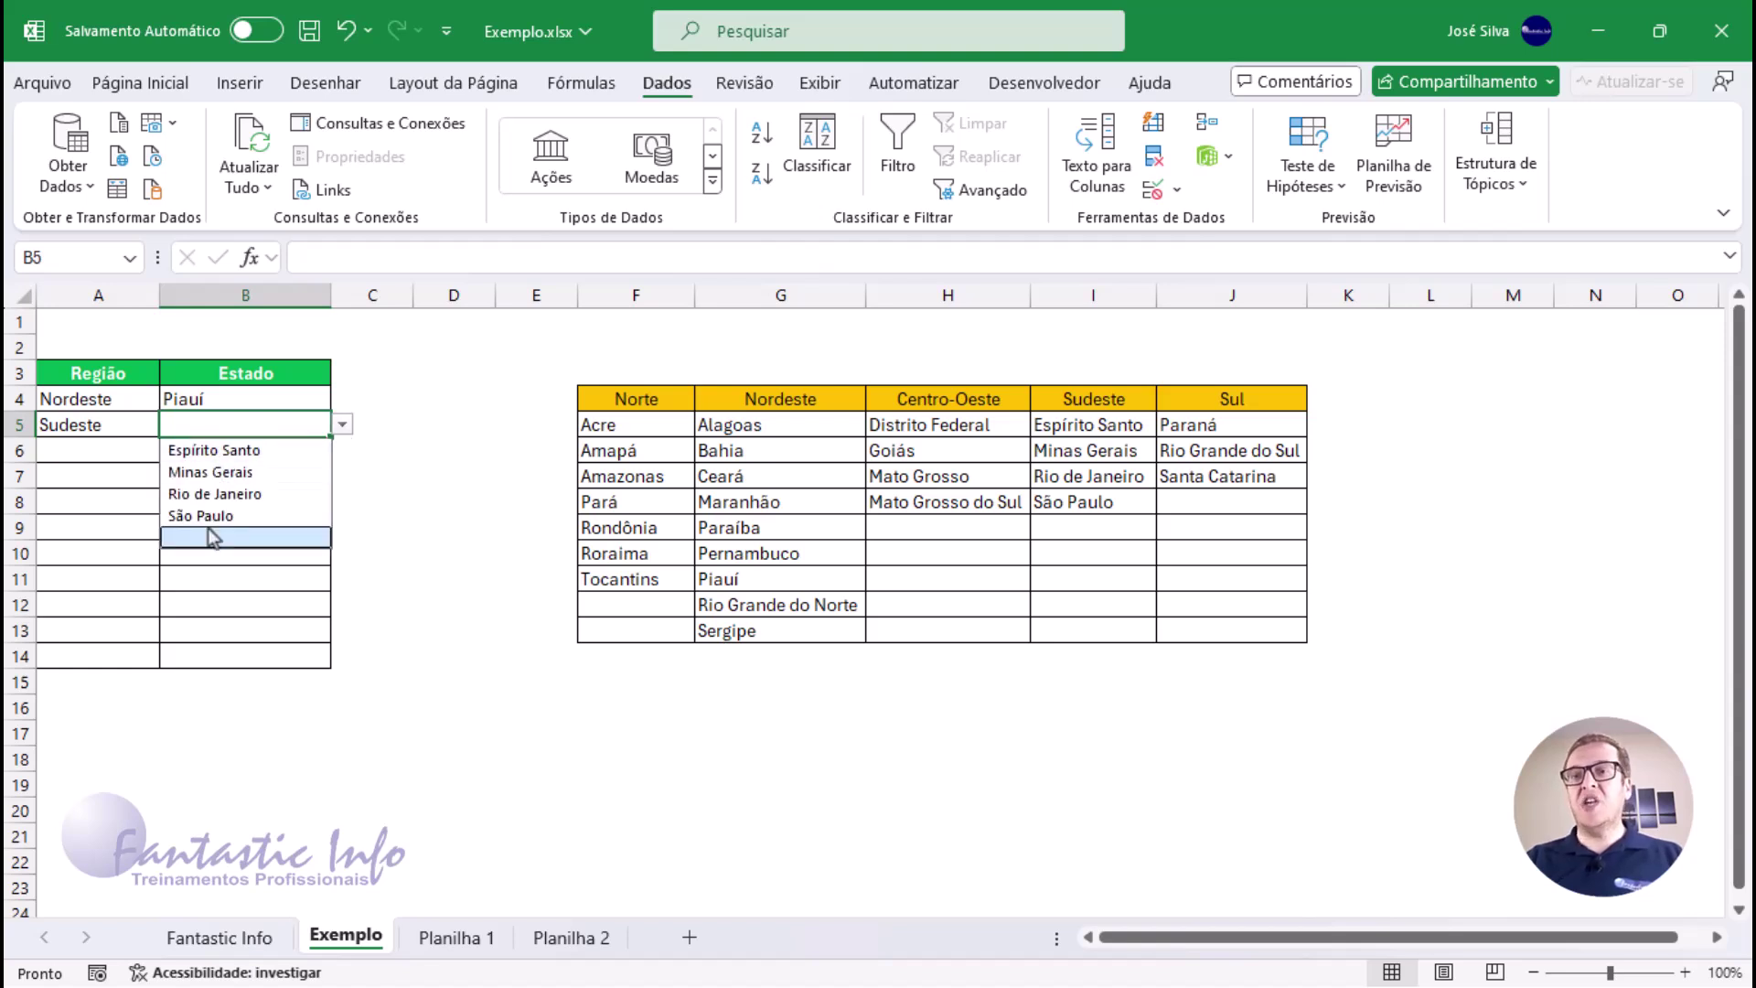
click(219, 472)
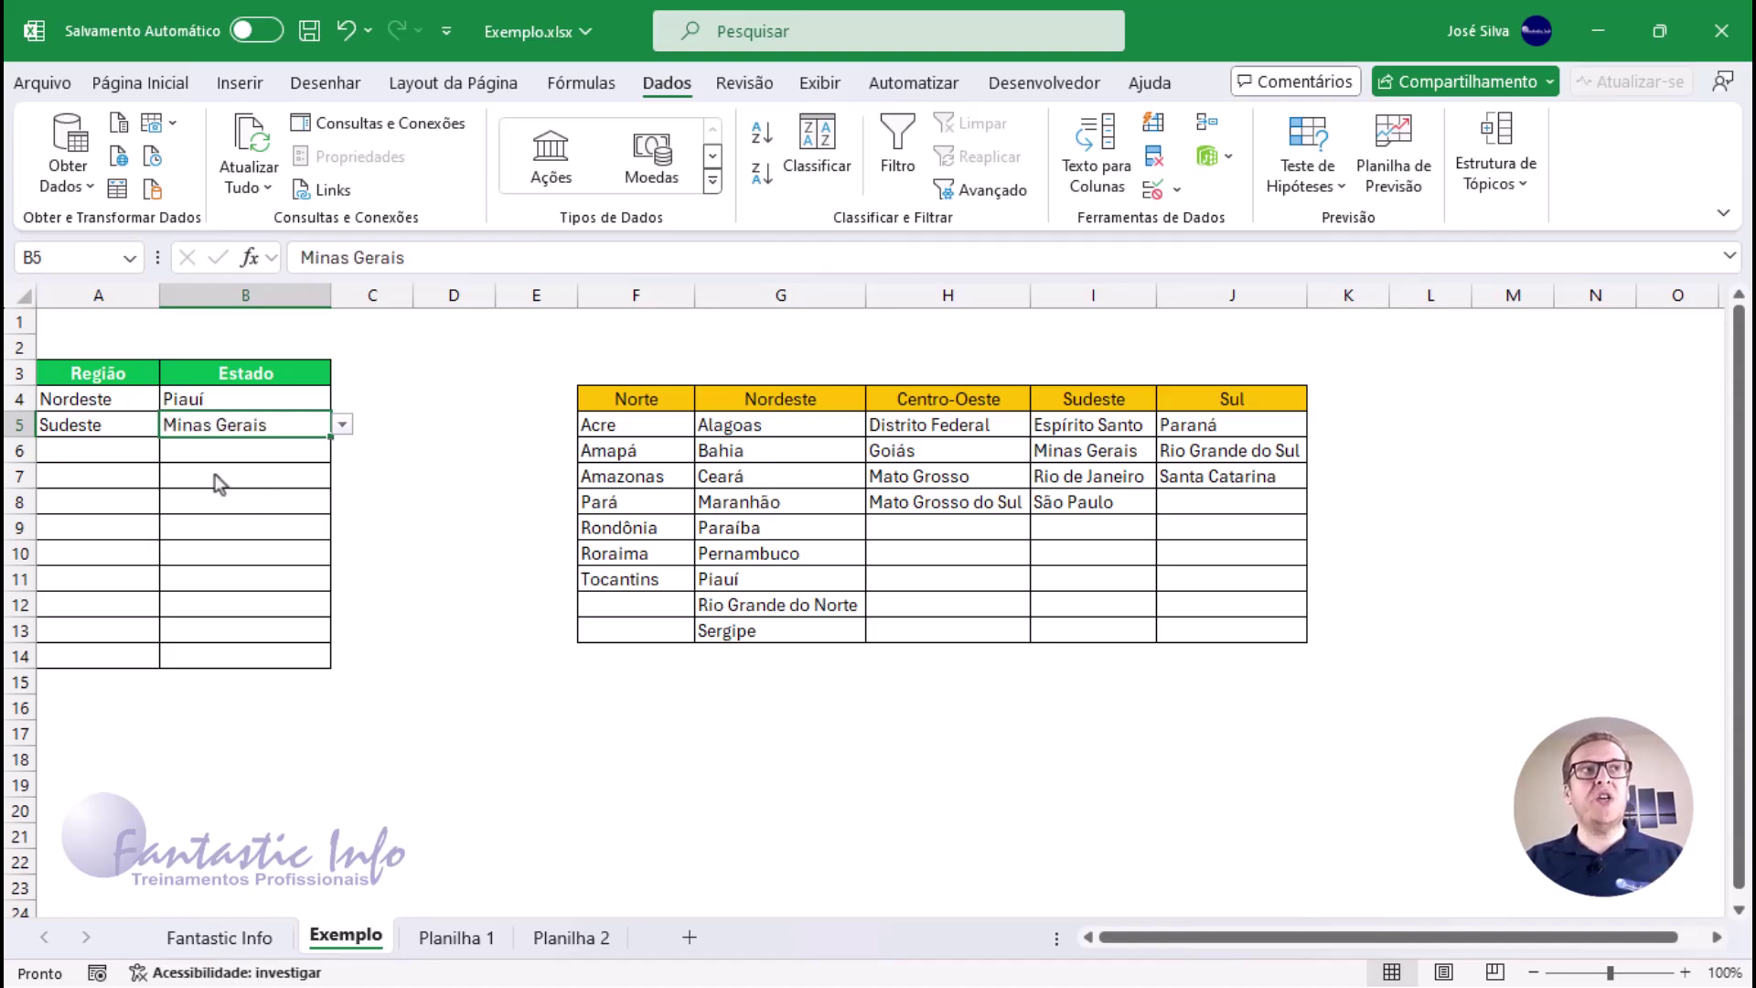
Step: Fill row 6 with Centro-Oeste in A6 and Mato Grosso in B6
click(138, 452)
click(171, 450)
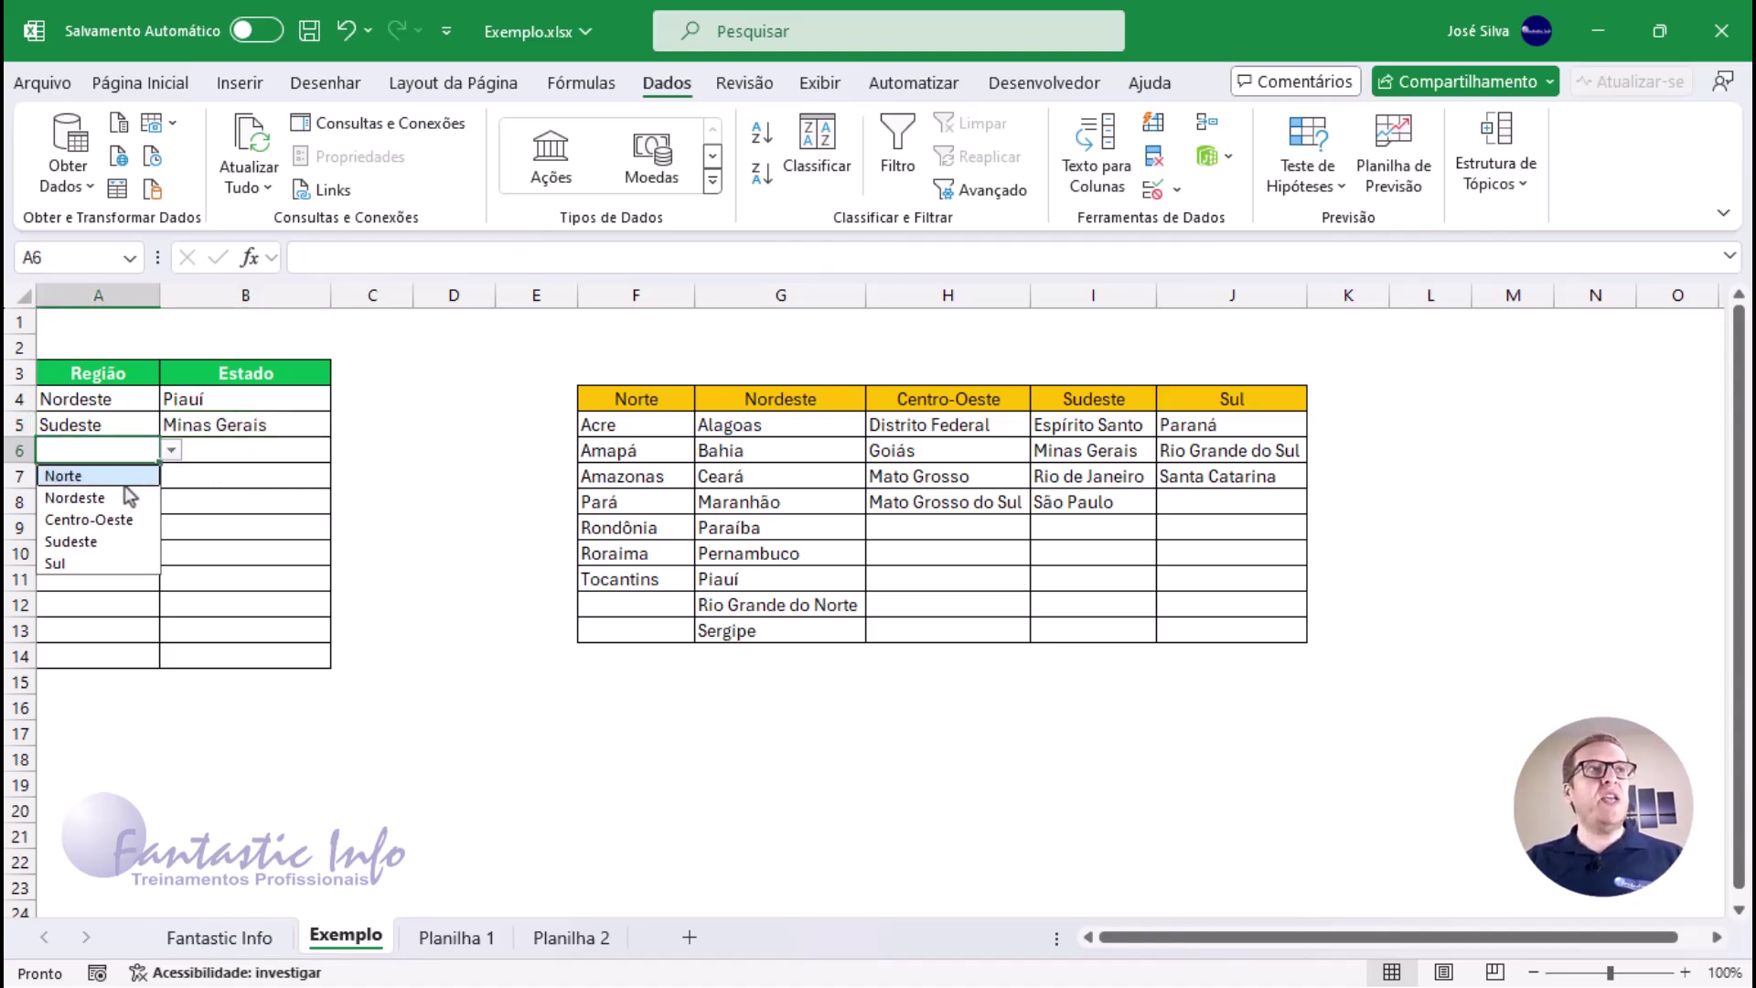
click(112, 520)
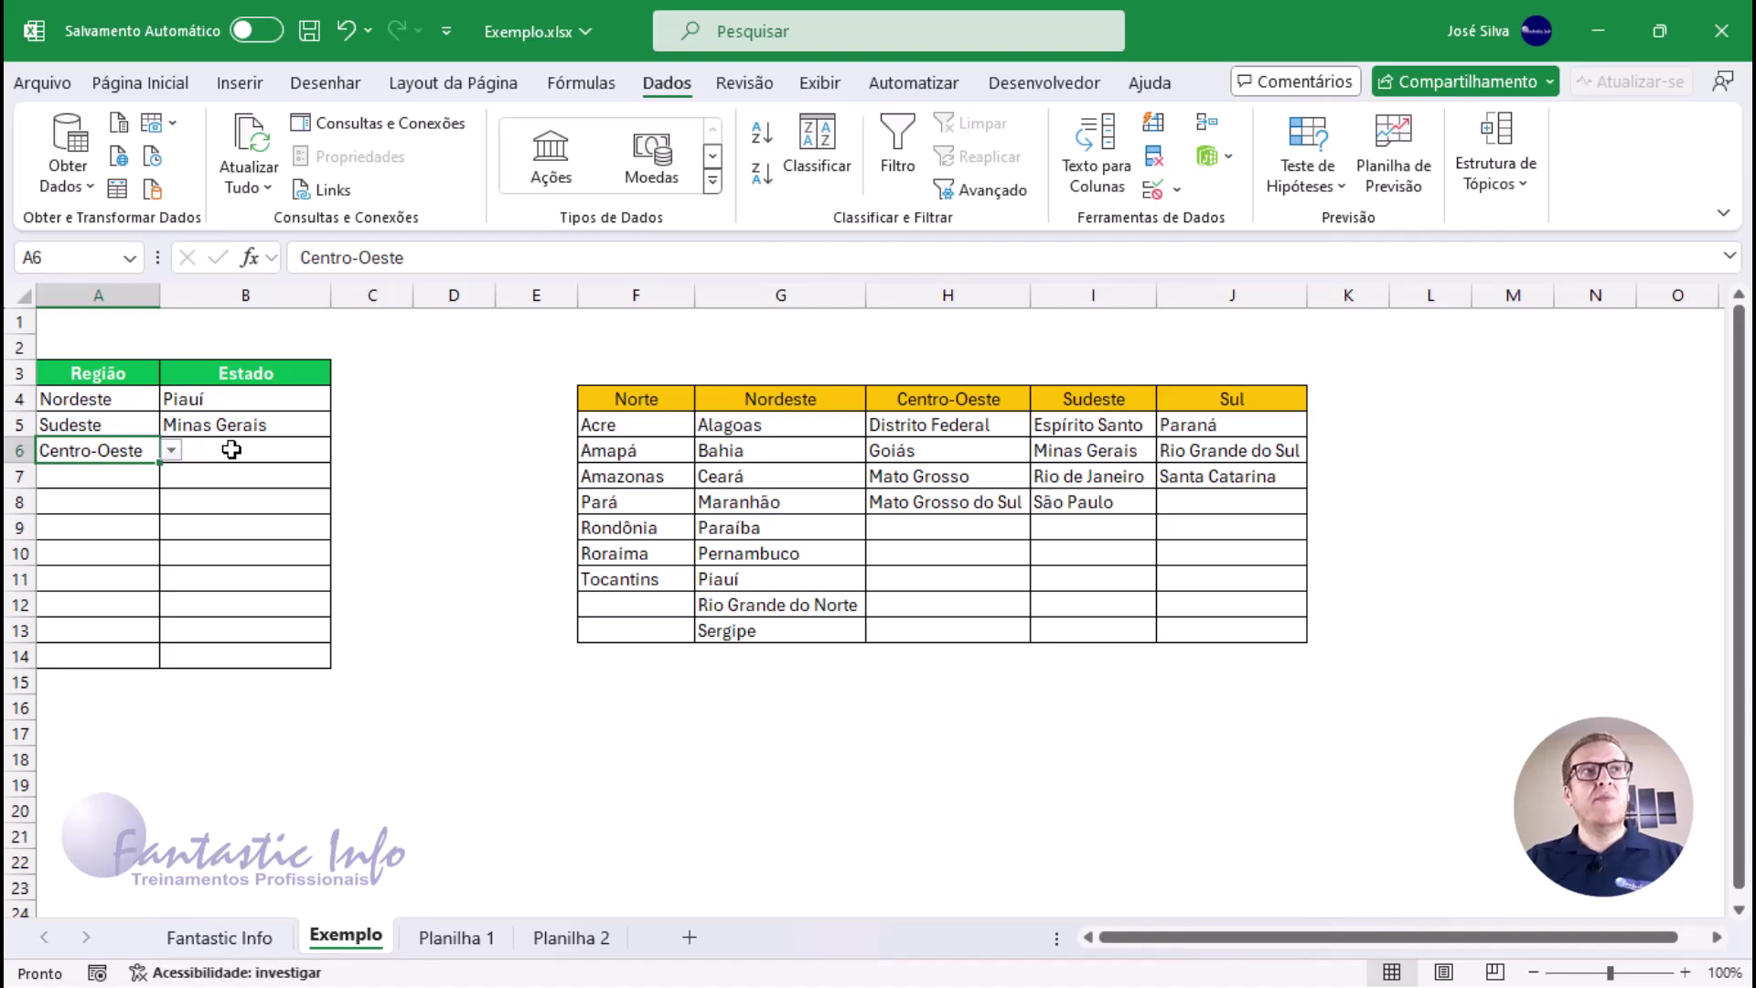
click(235, 448)
click(341, 450)
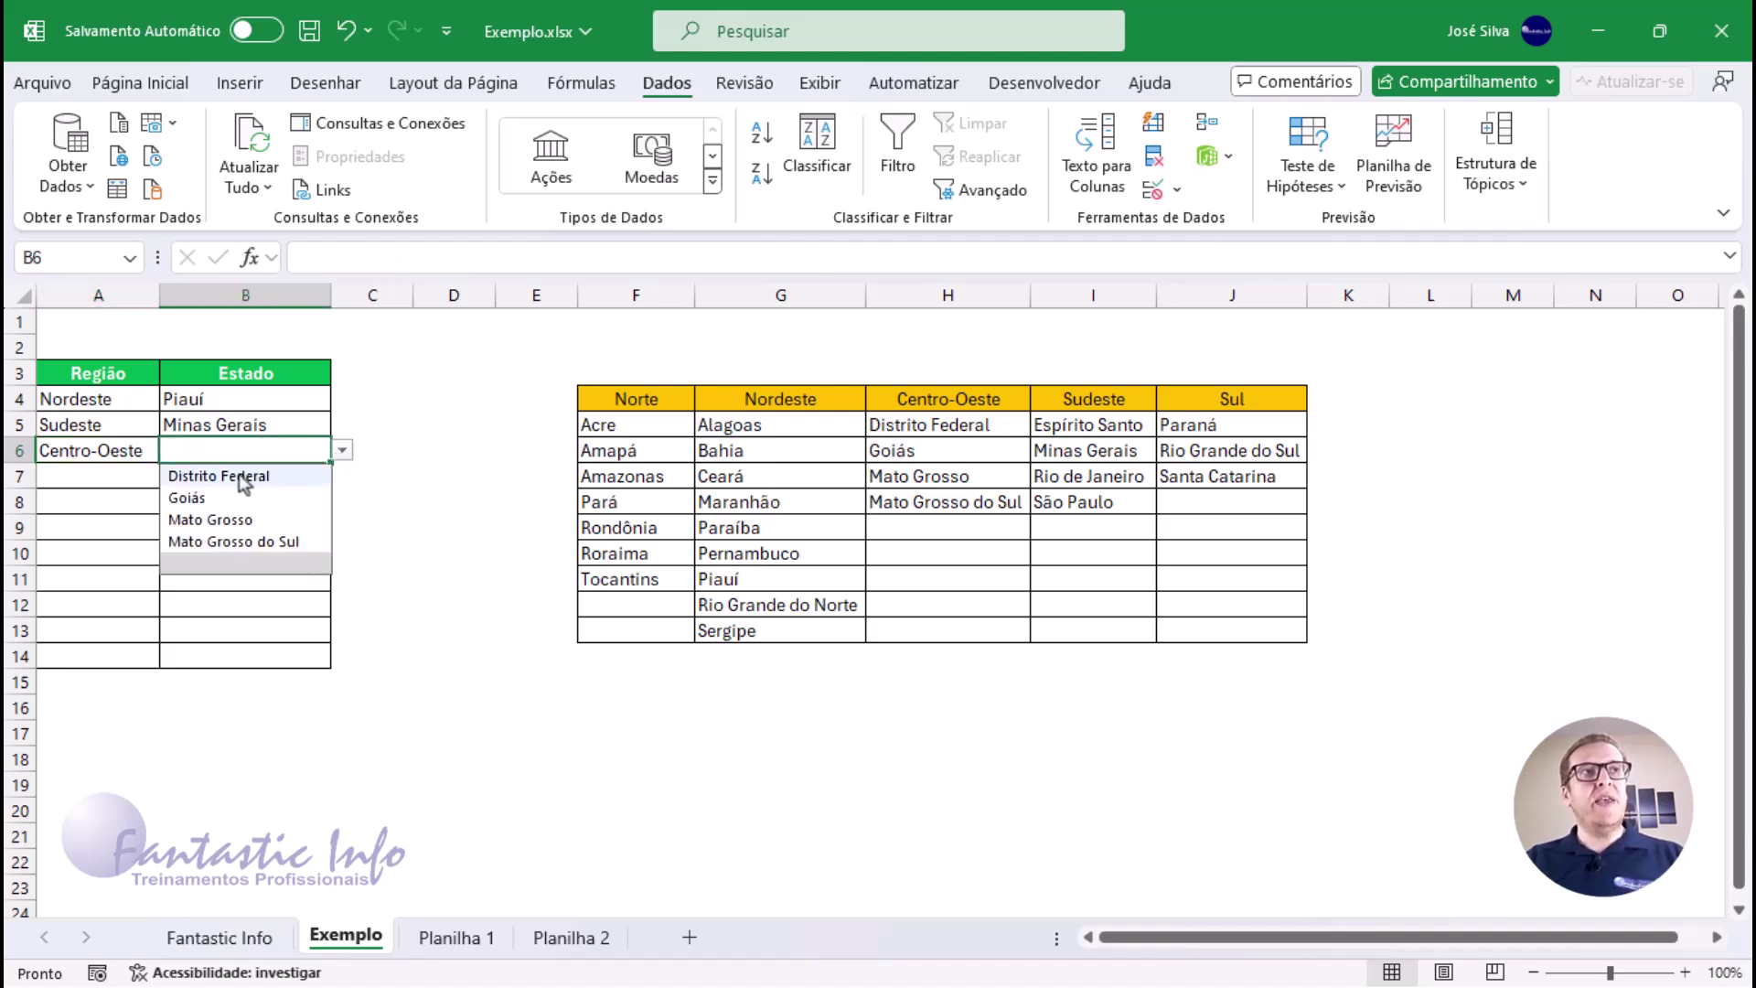
click(216, 520)
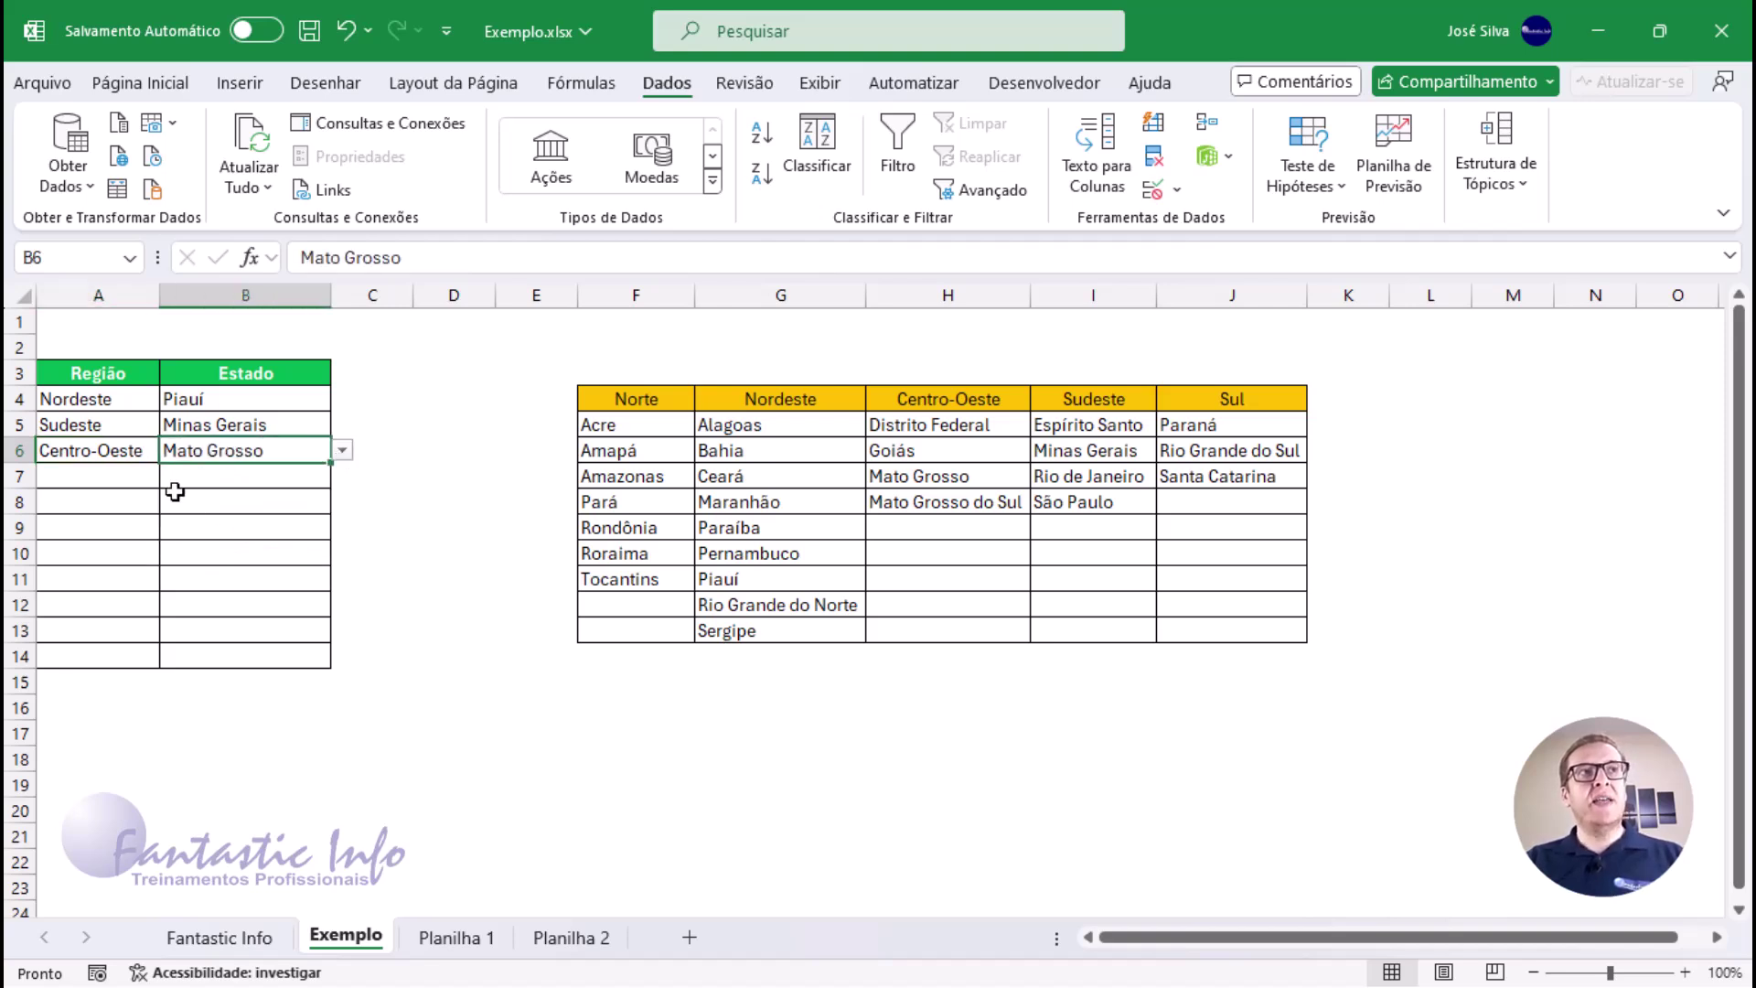
Step: Select A7 and the Região header A3, then go to the Planilha 1 sheet
click(100, 471)
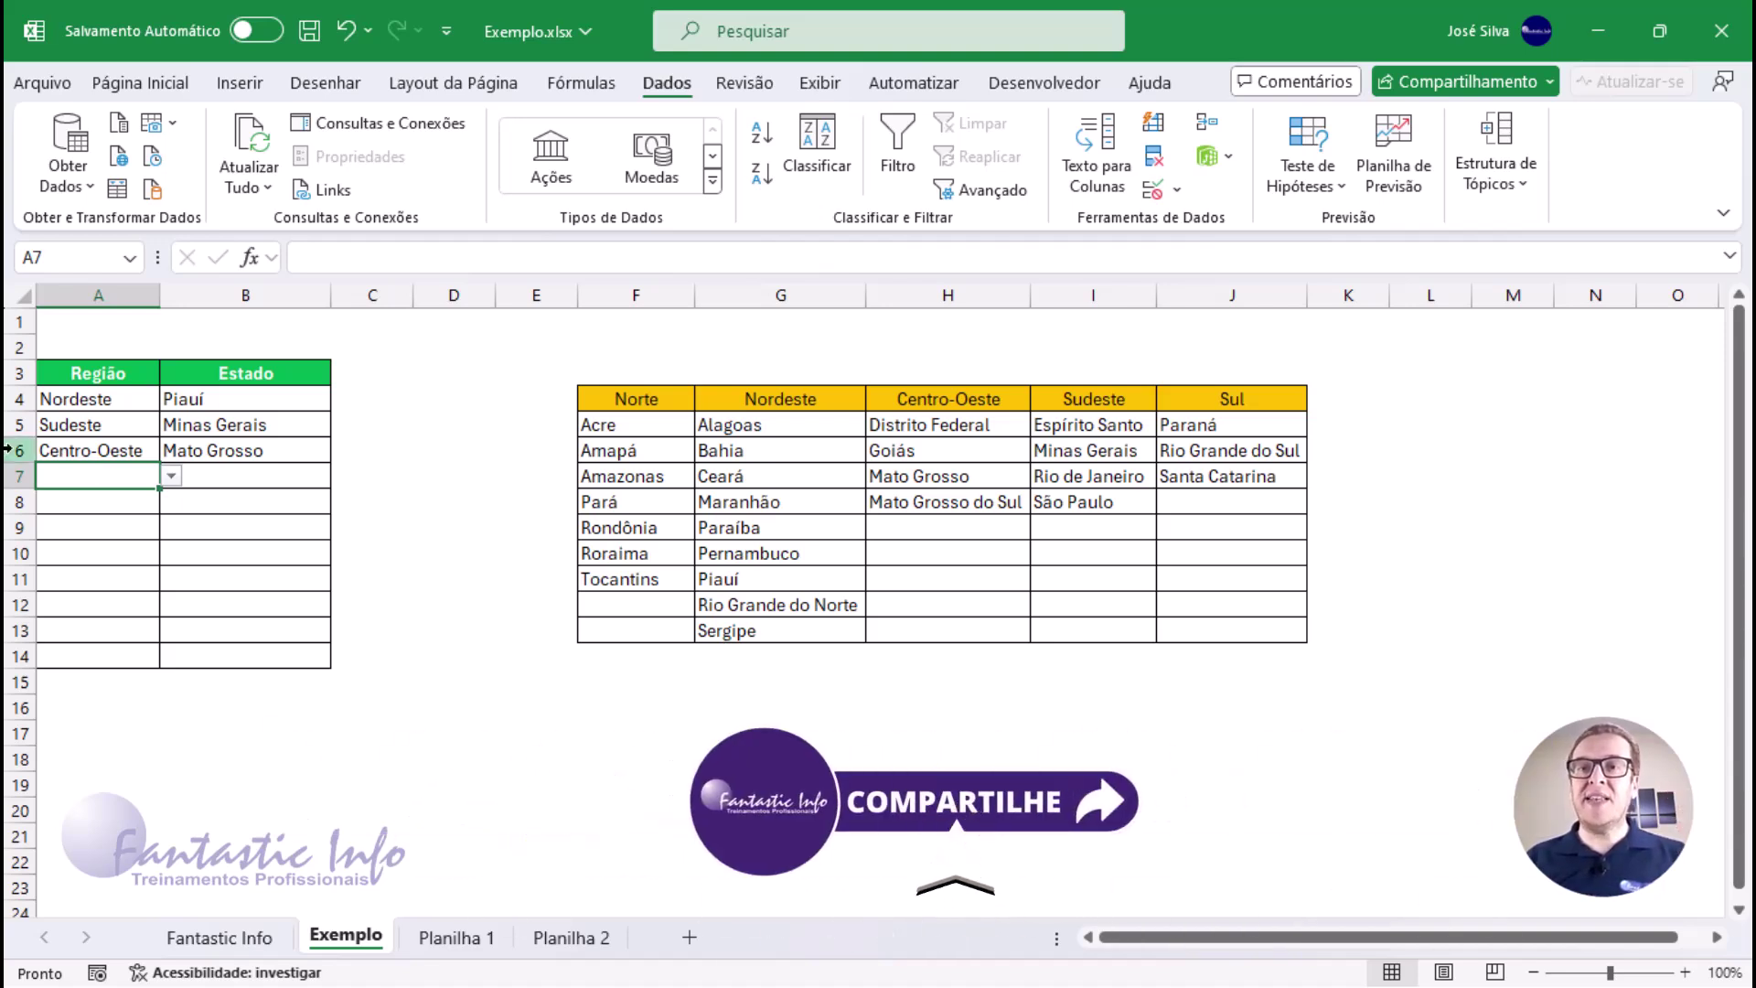
click(99, 373)
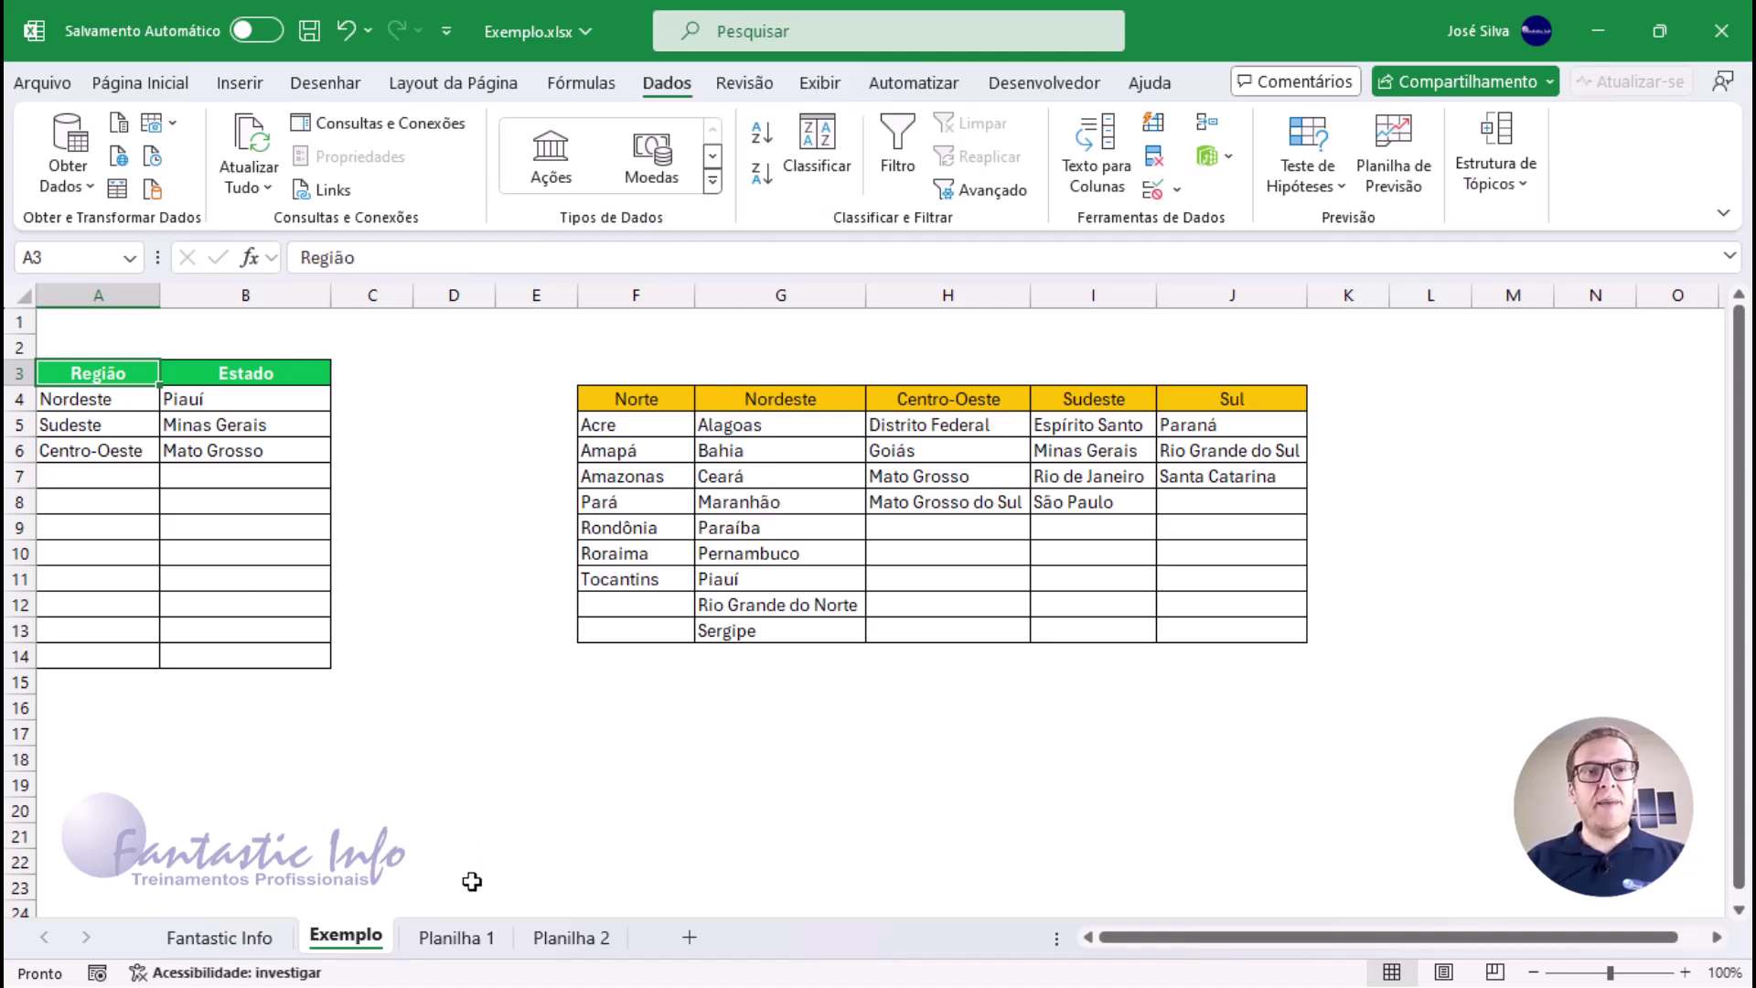
click(454, 939)
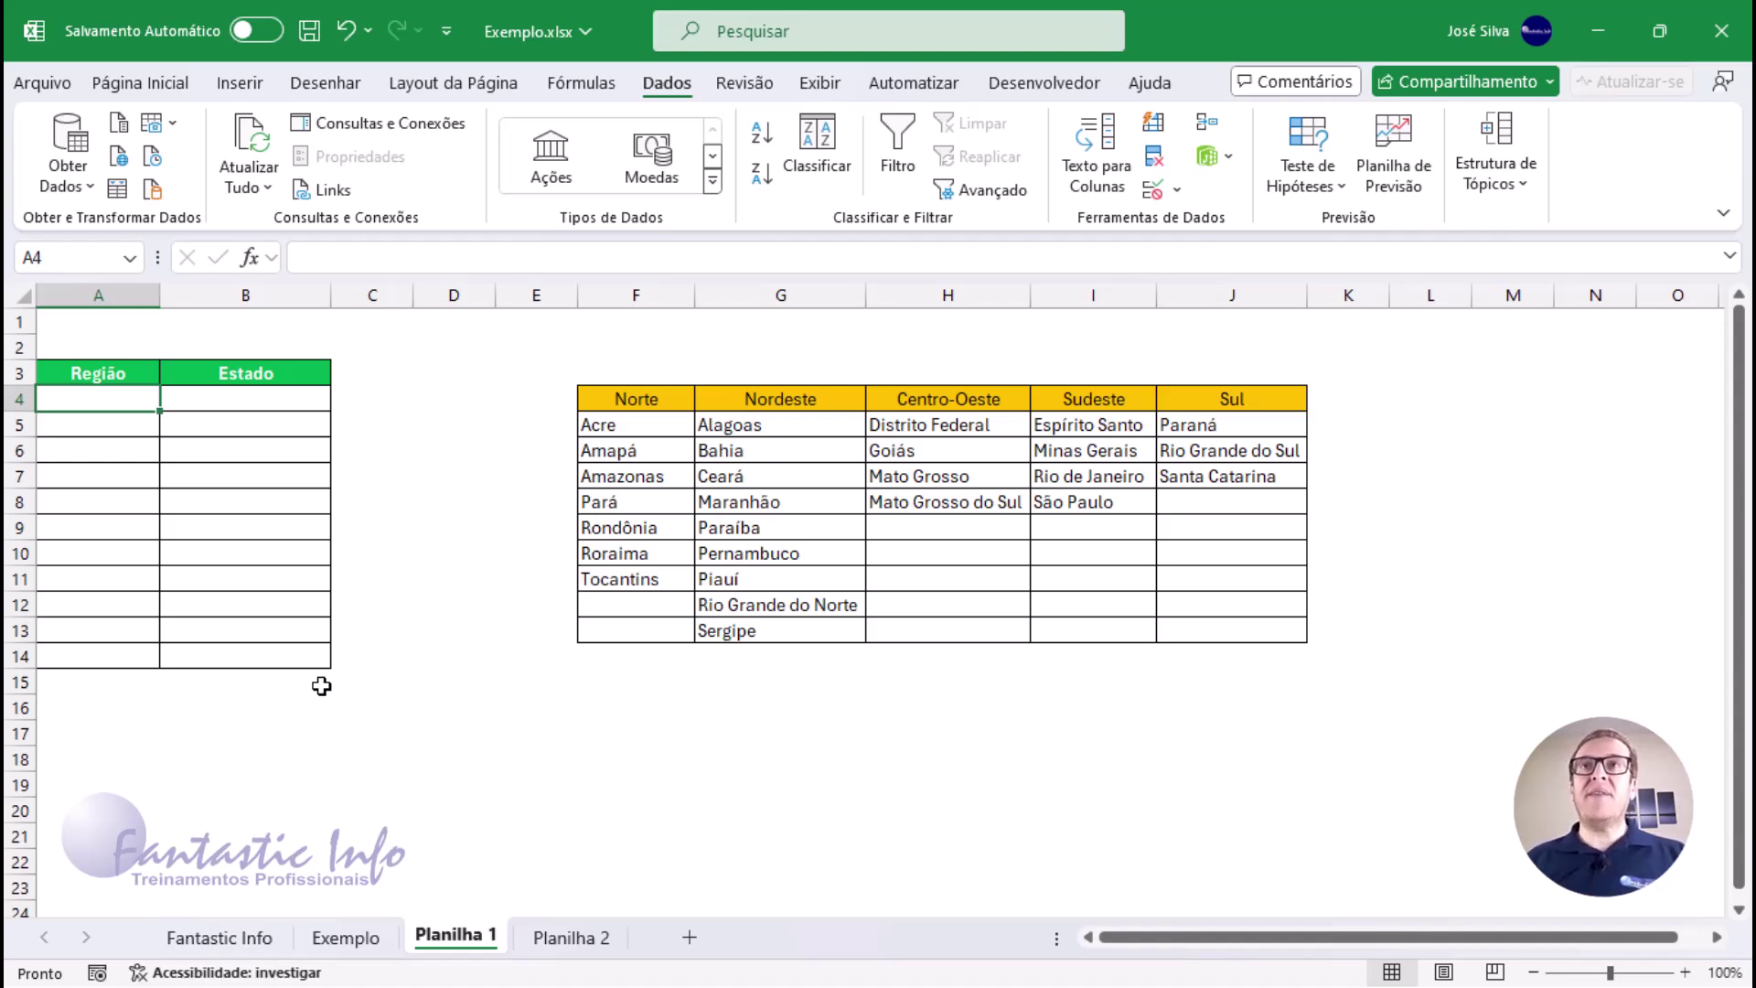
Step: Highlight the reference table and each region column, Norte through Sul, to show its layout
drag(640, 402, 1222, 631)
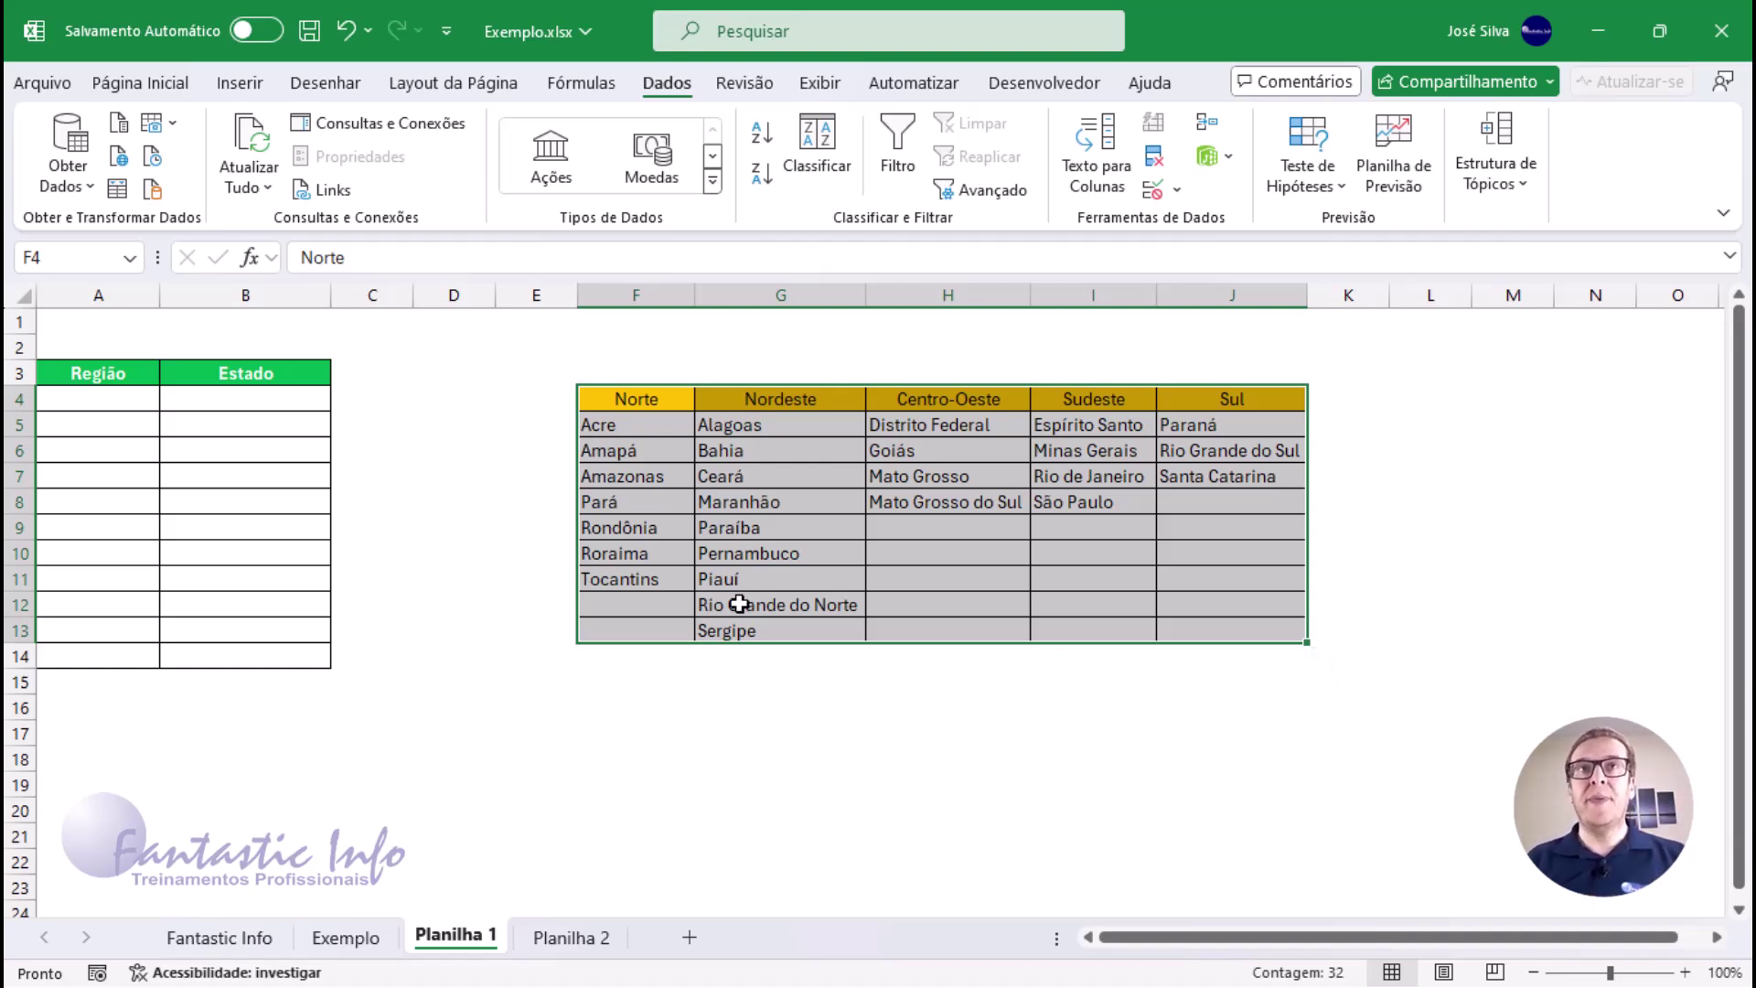
click(896, 471)
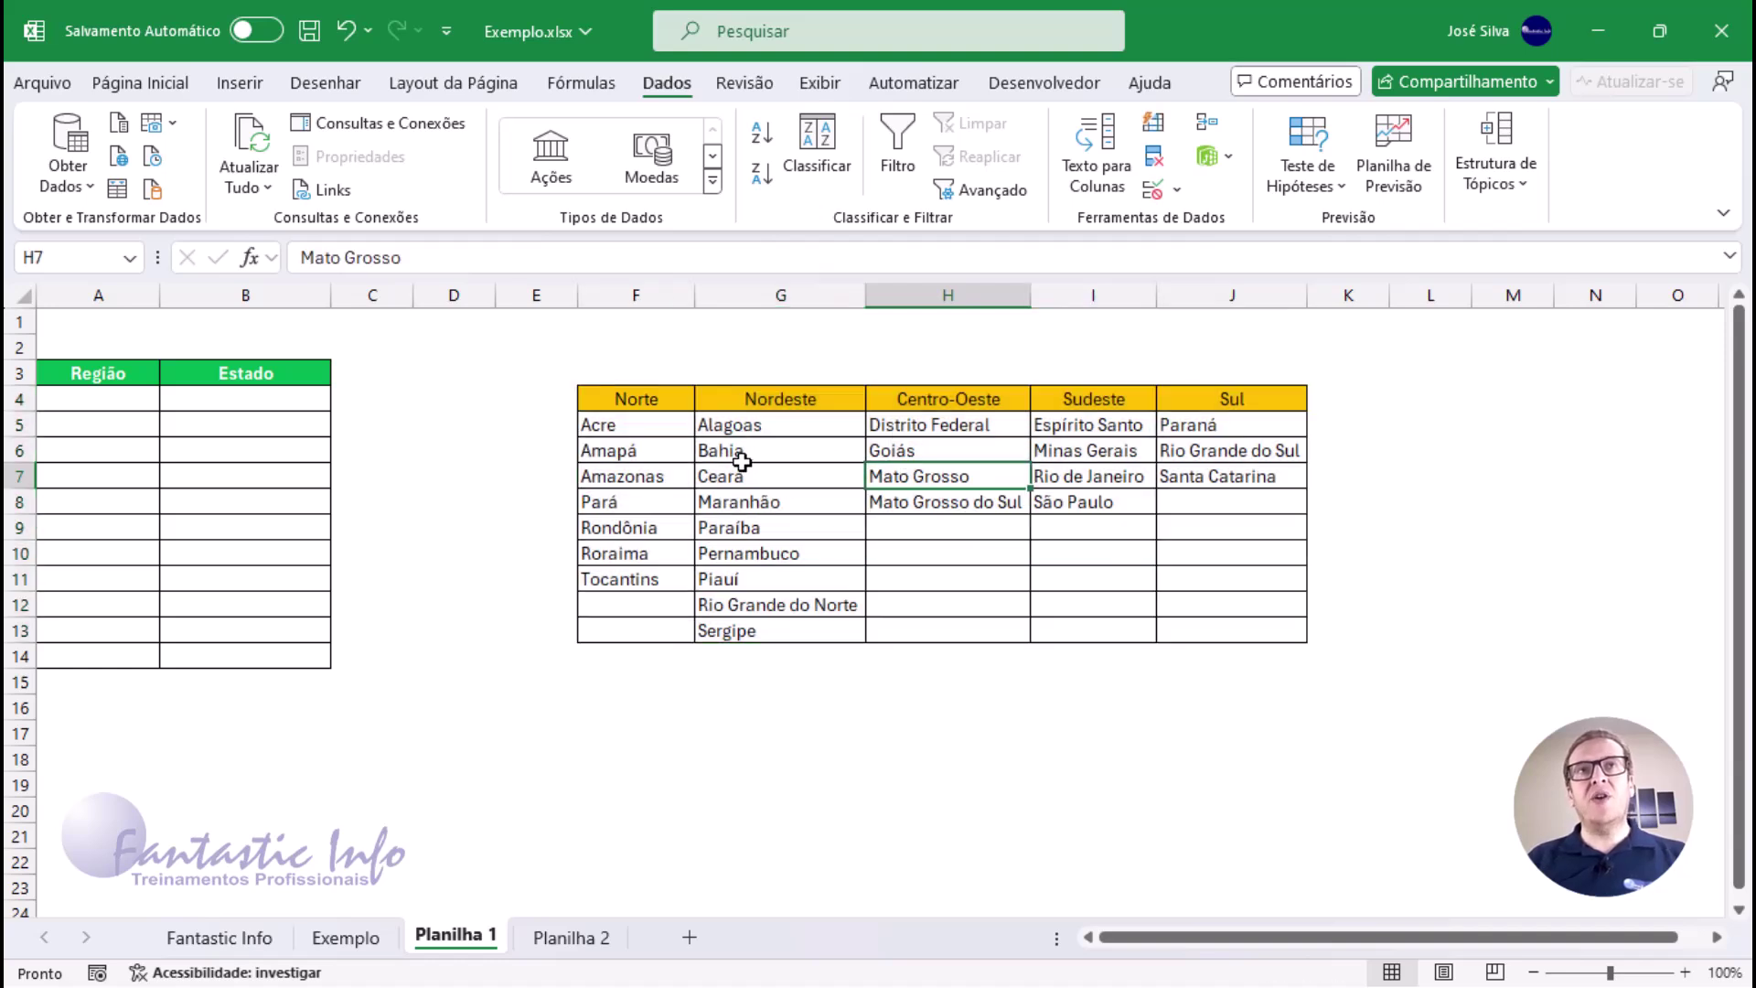
drag(635, 398, 1235, 393)
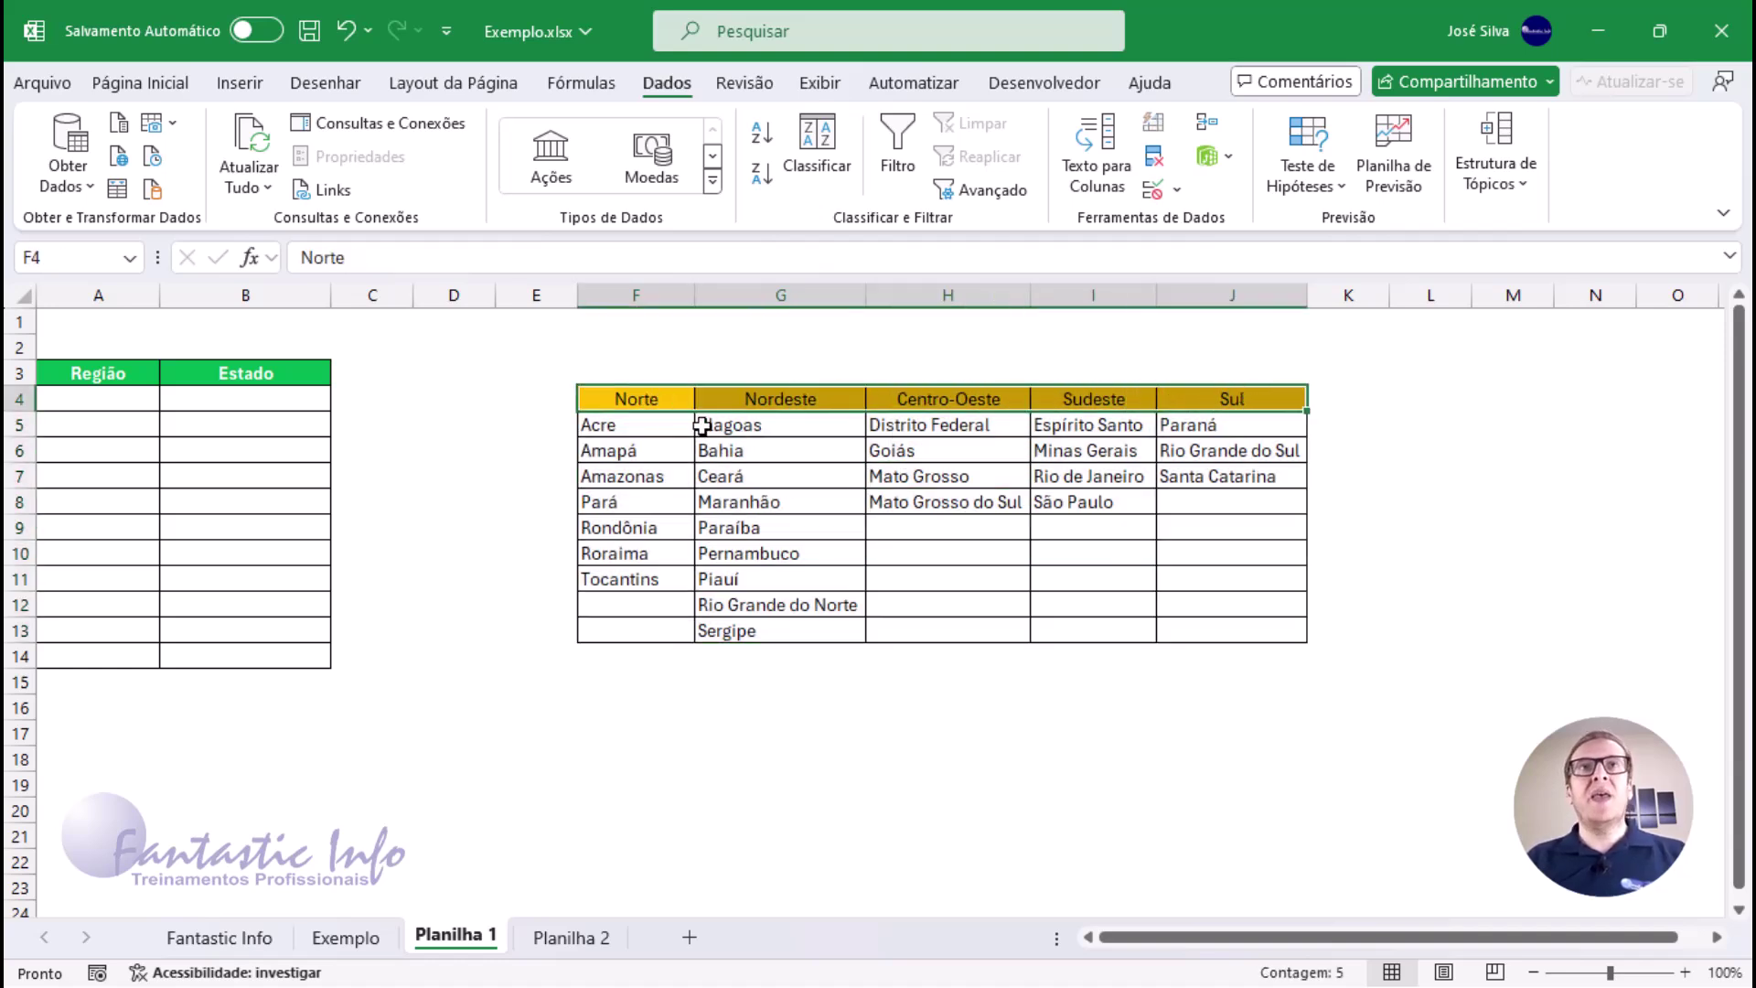
drag(637, 398, 633, 578)
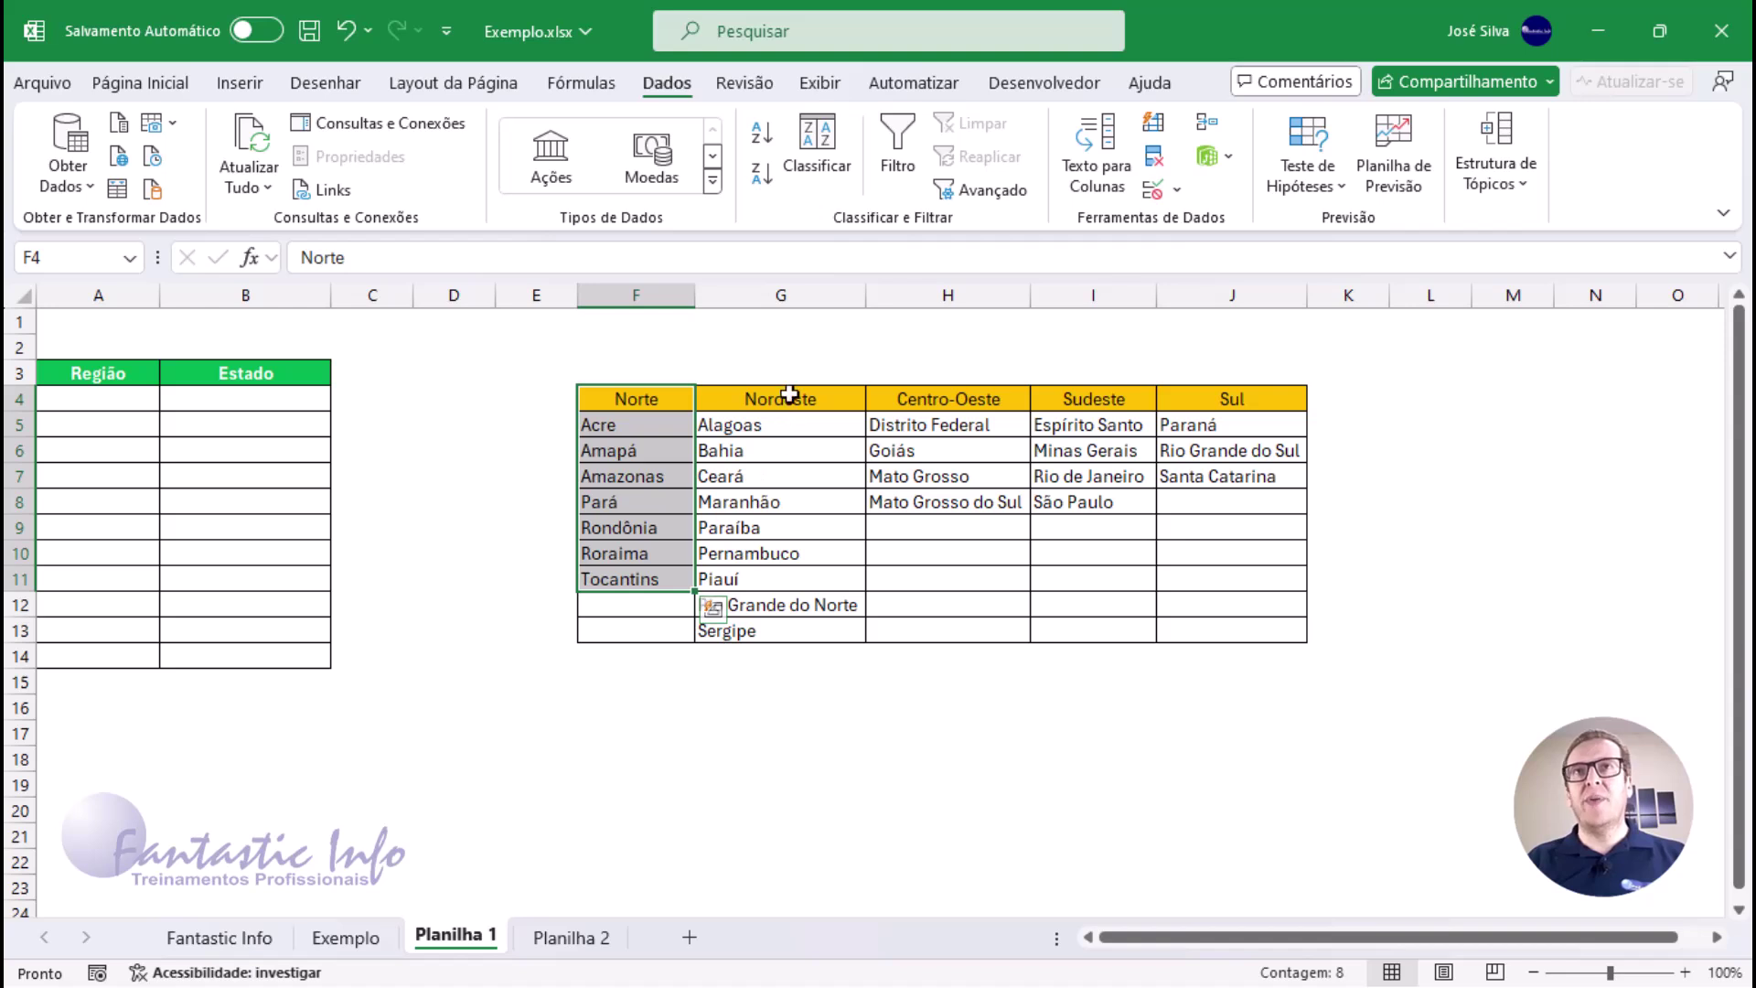
drag(790, 395, 780, 630)
drag(948, 398, 960, 618)
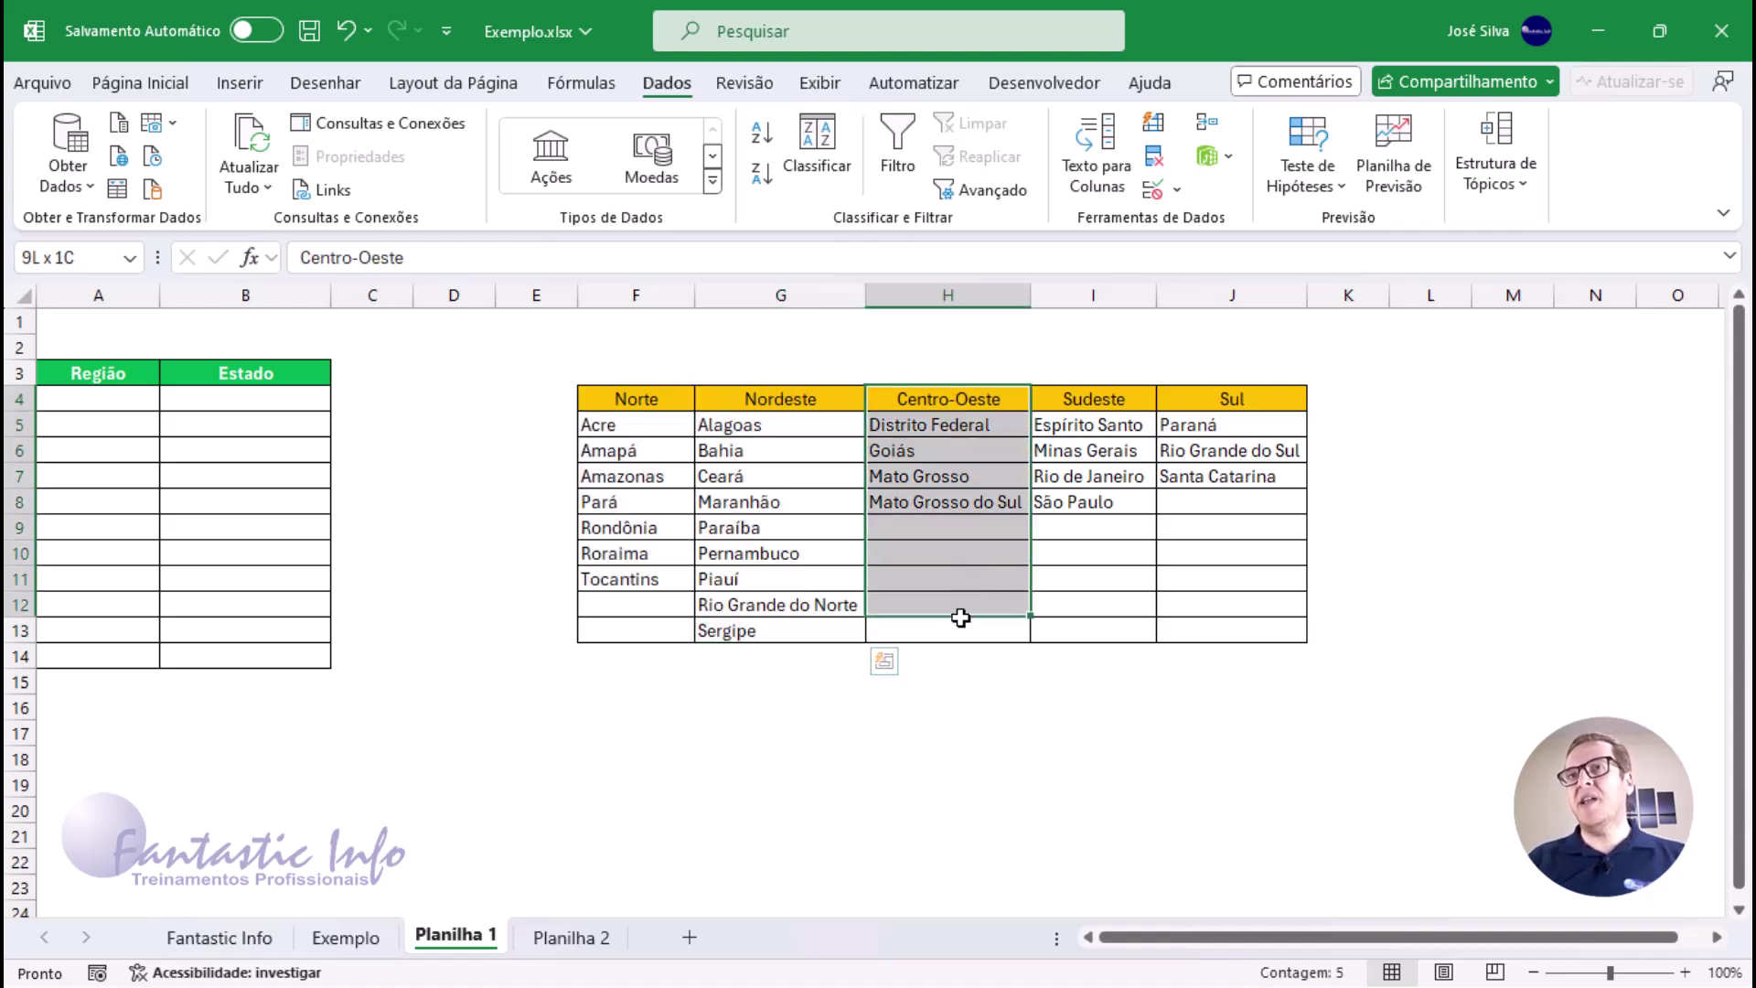
drag(1088, 402, 1079, 502)
drag(1254, 399, 1258, 501)
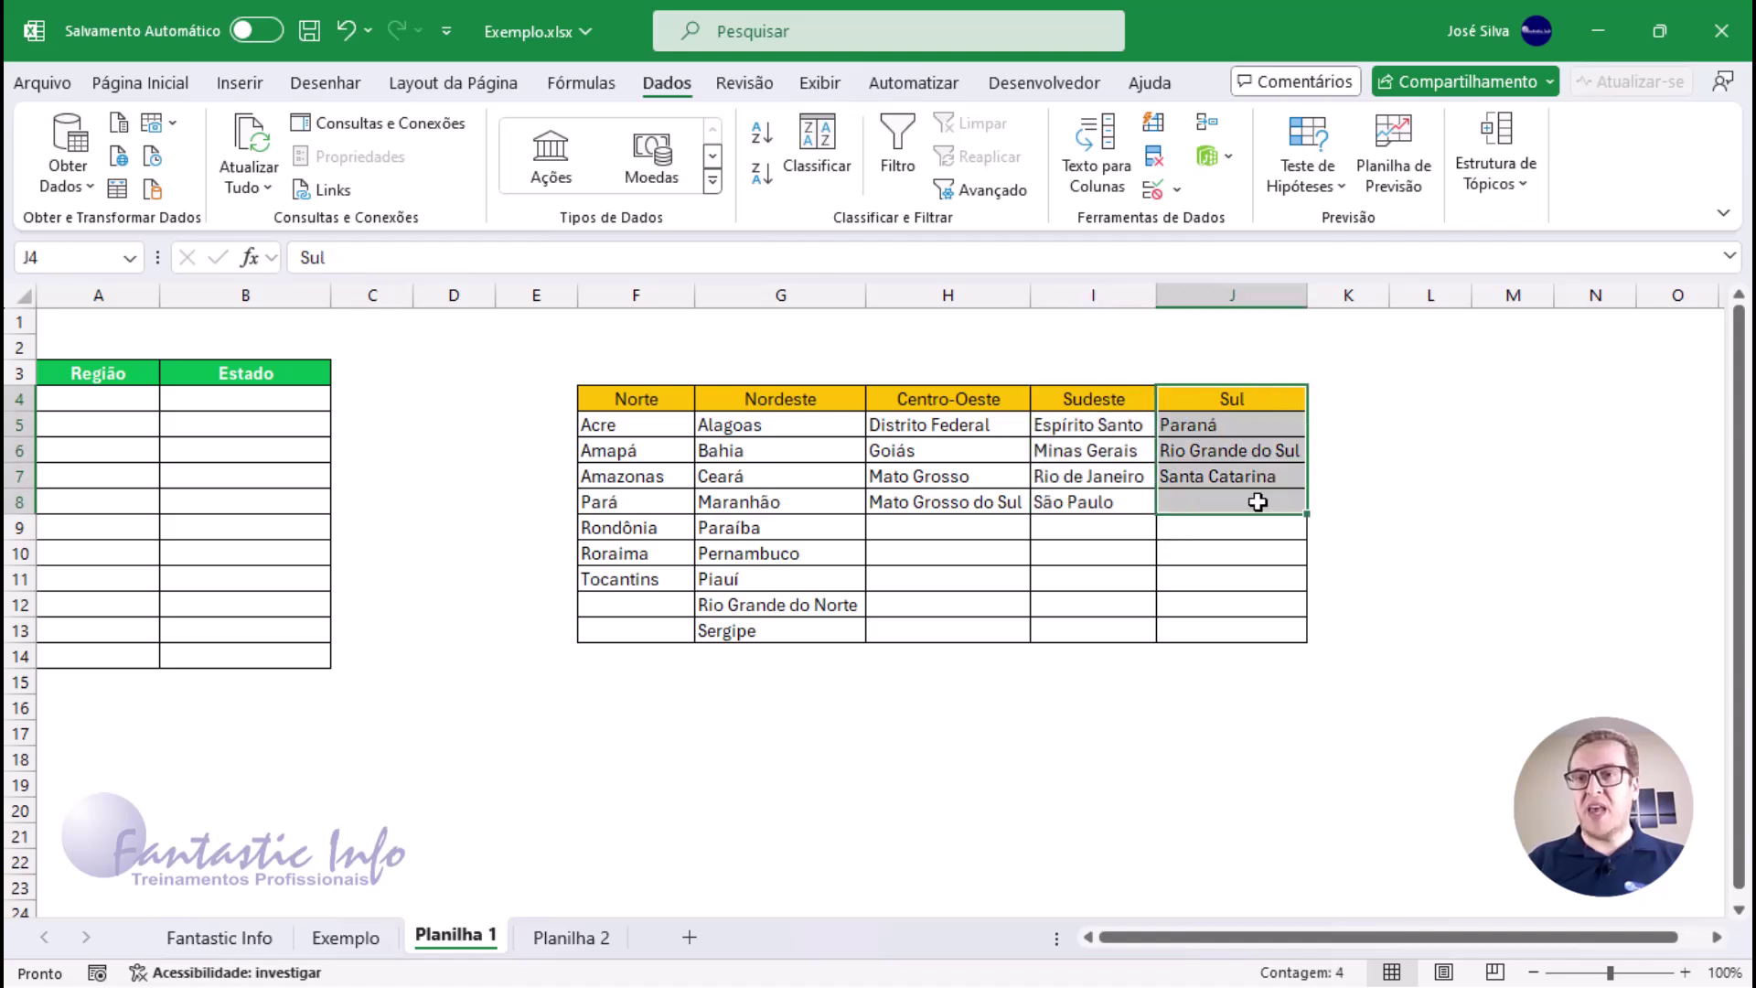
click(1110, 492)
Step: Highlight the region header row, then select the Região cells A4:A14
drag(633, 403, 1262, 400)
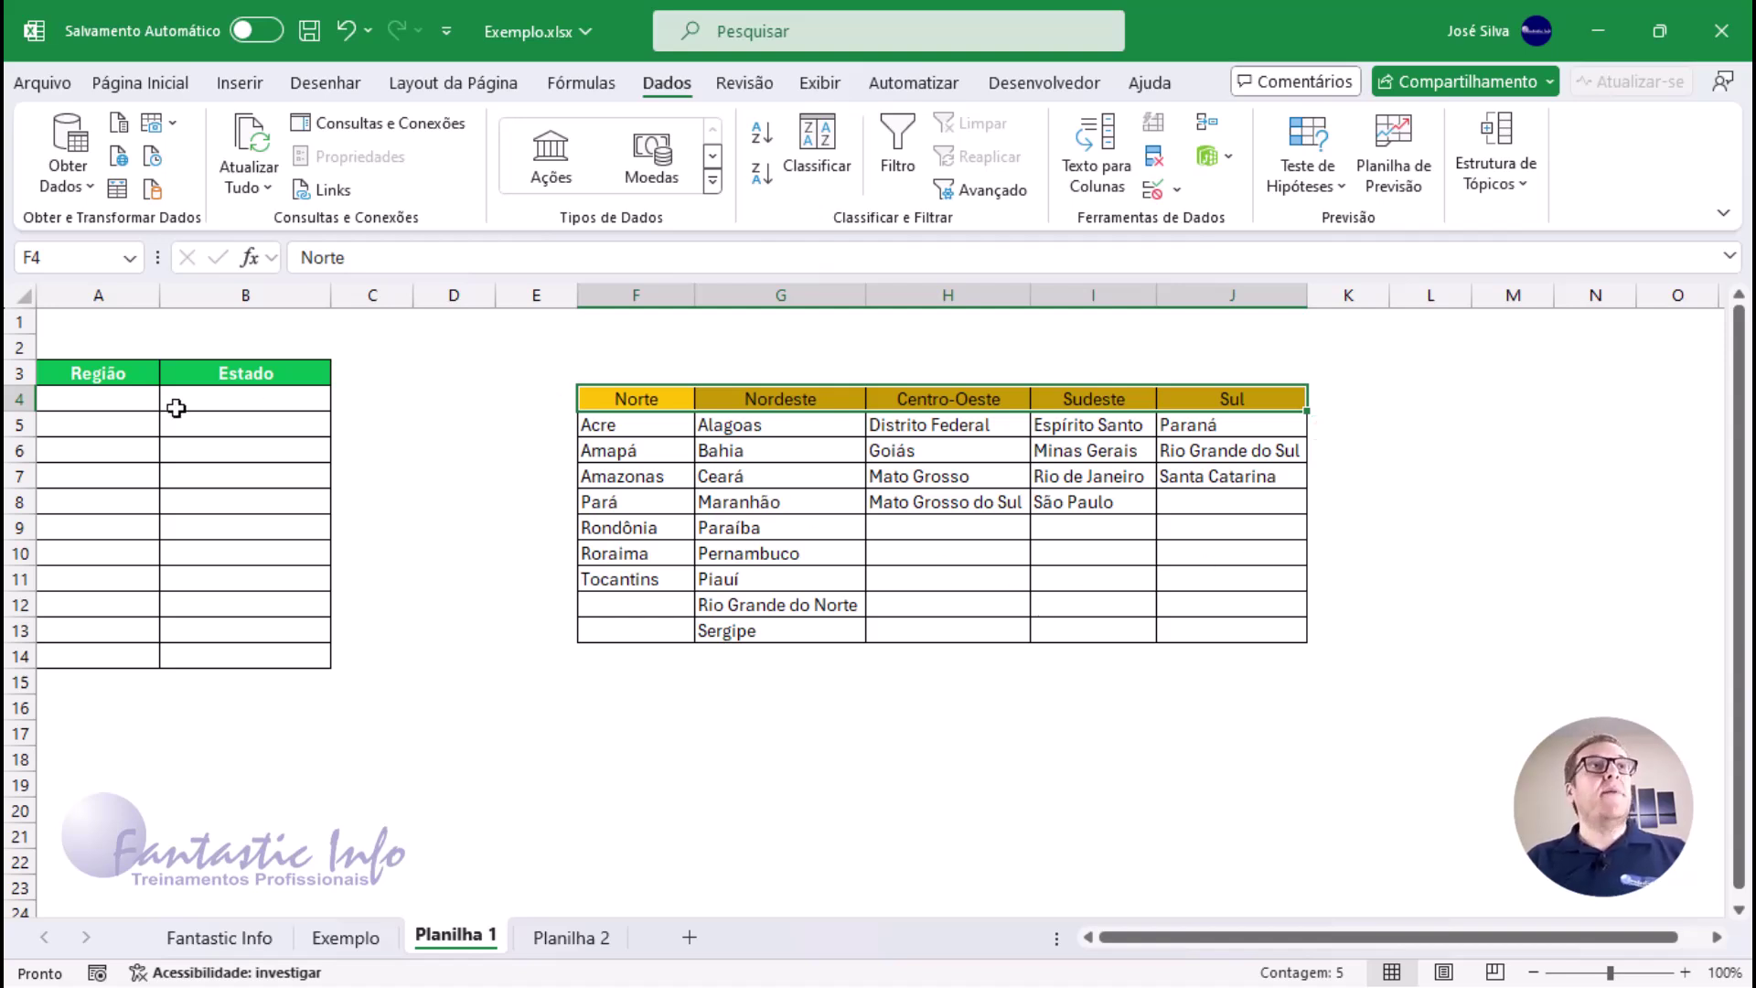
click(115, 407)
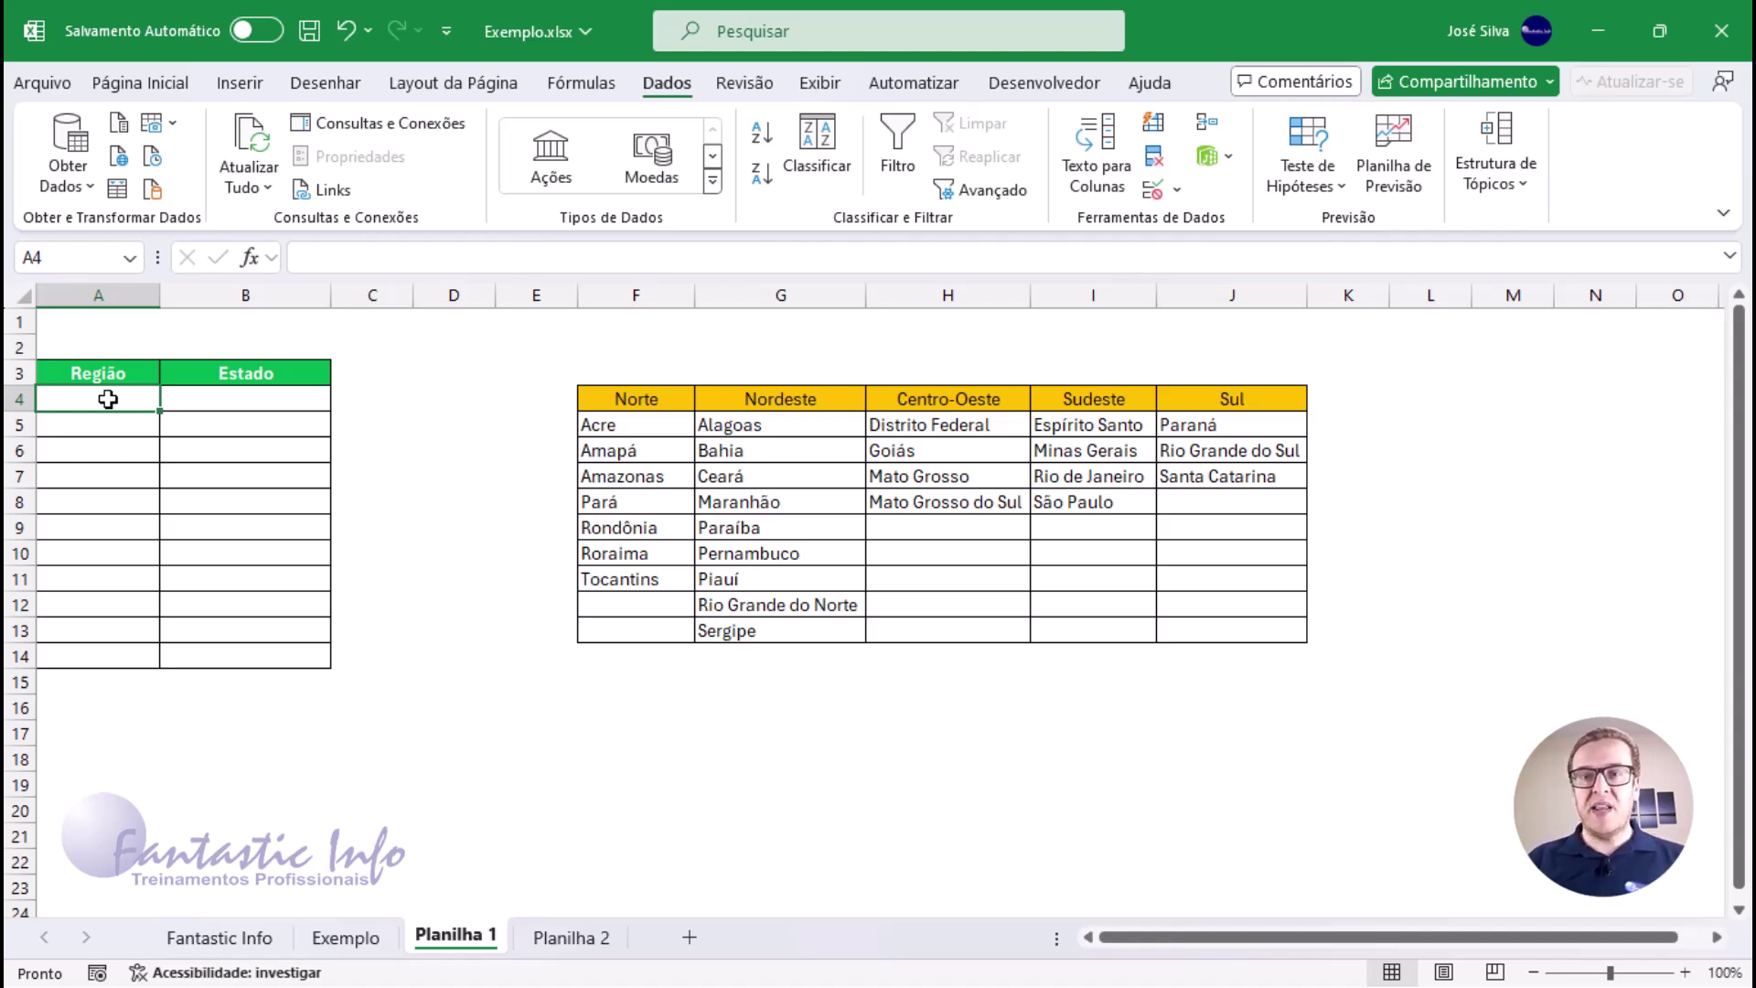
drag(108, 399, 88, 652)
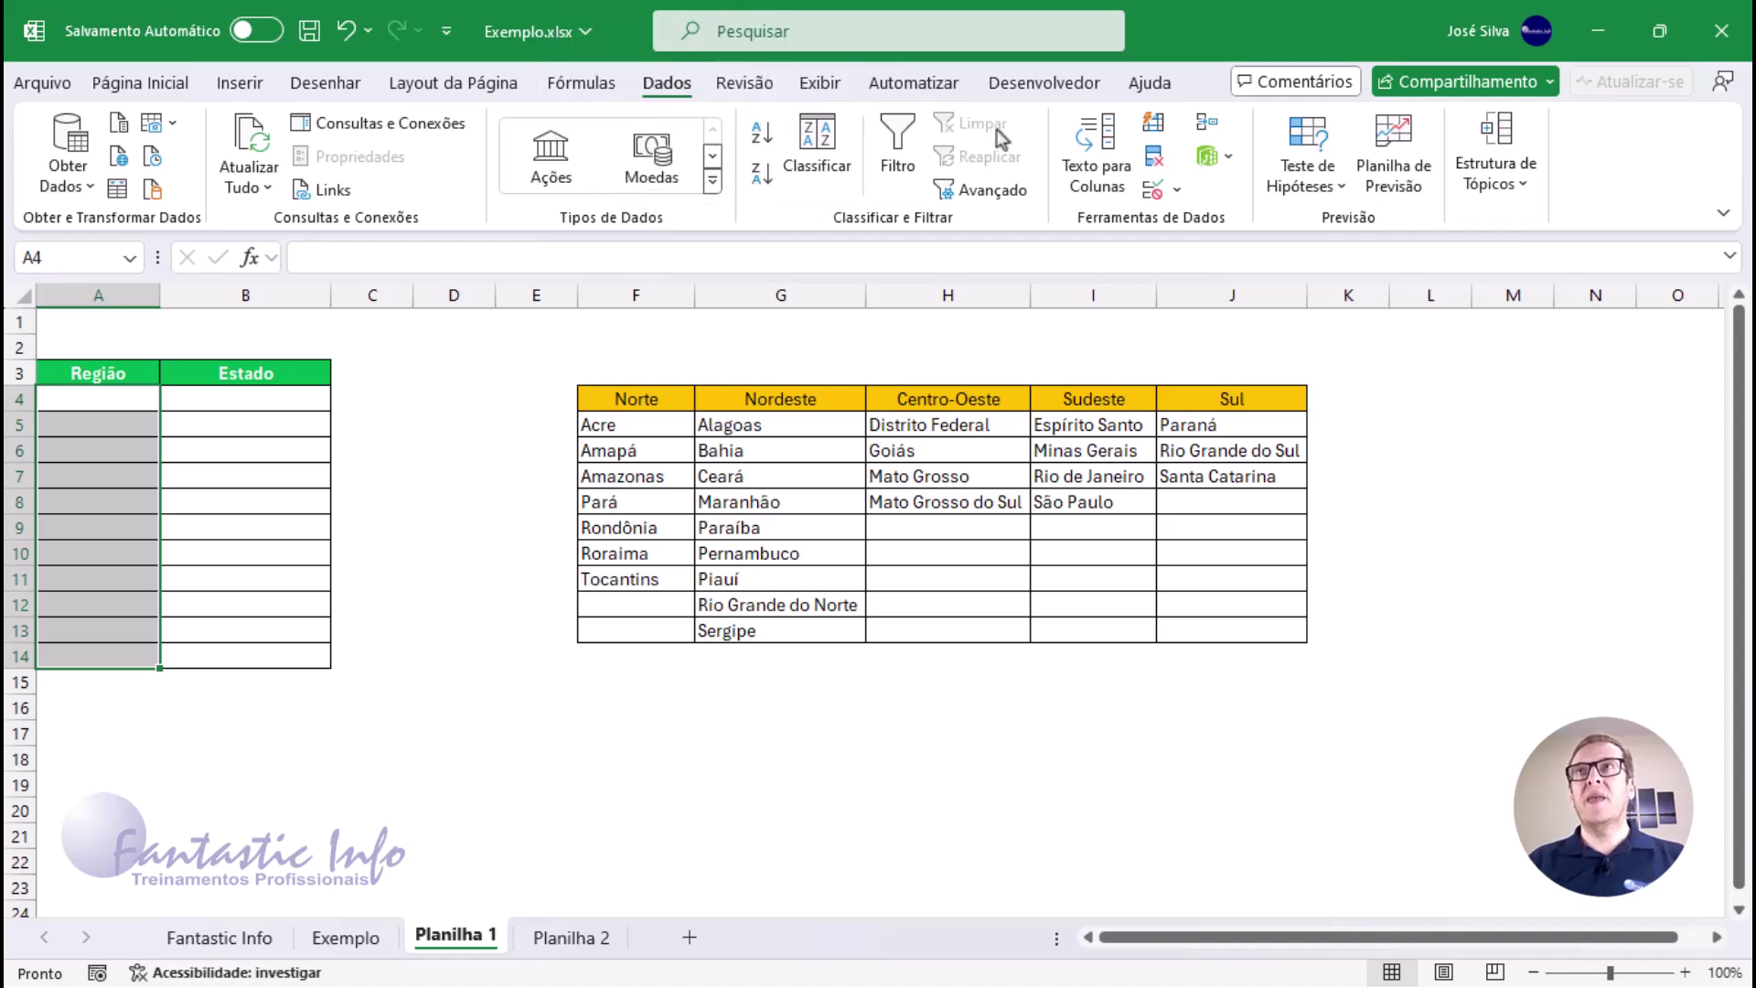
Step: Add a Lista validation with source F4:J4 to A4:A14, then open A4's dropdown
click(1177, 192)
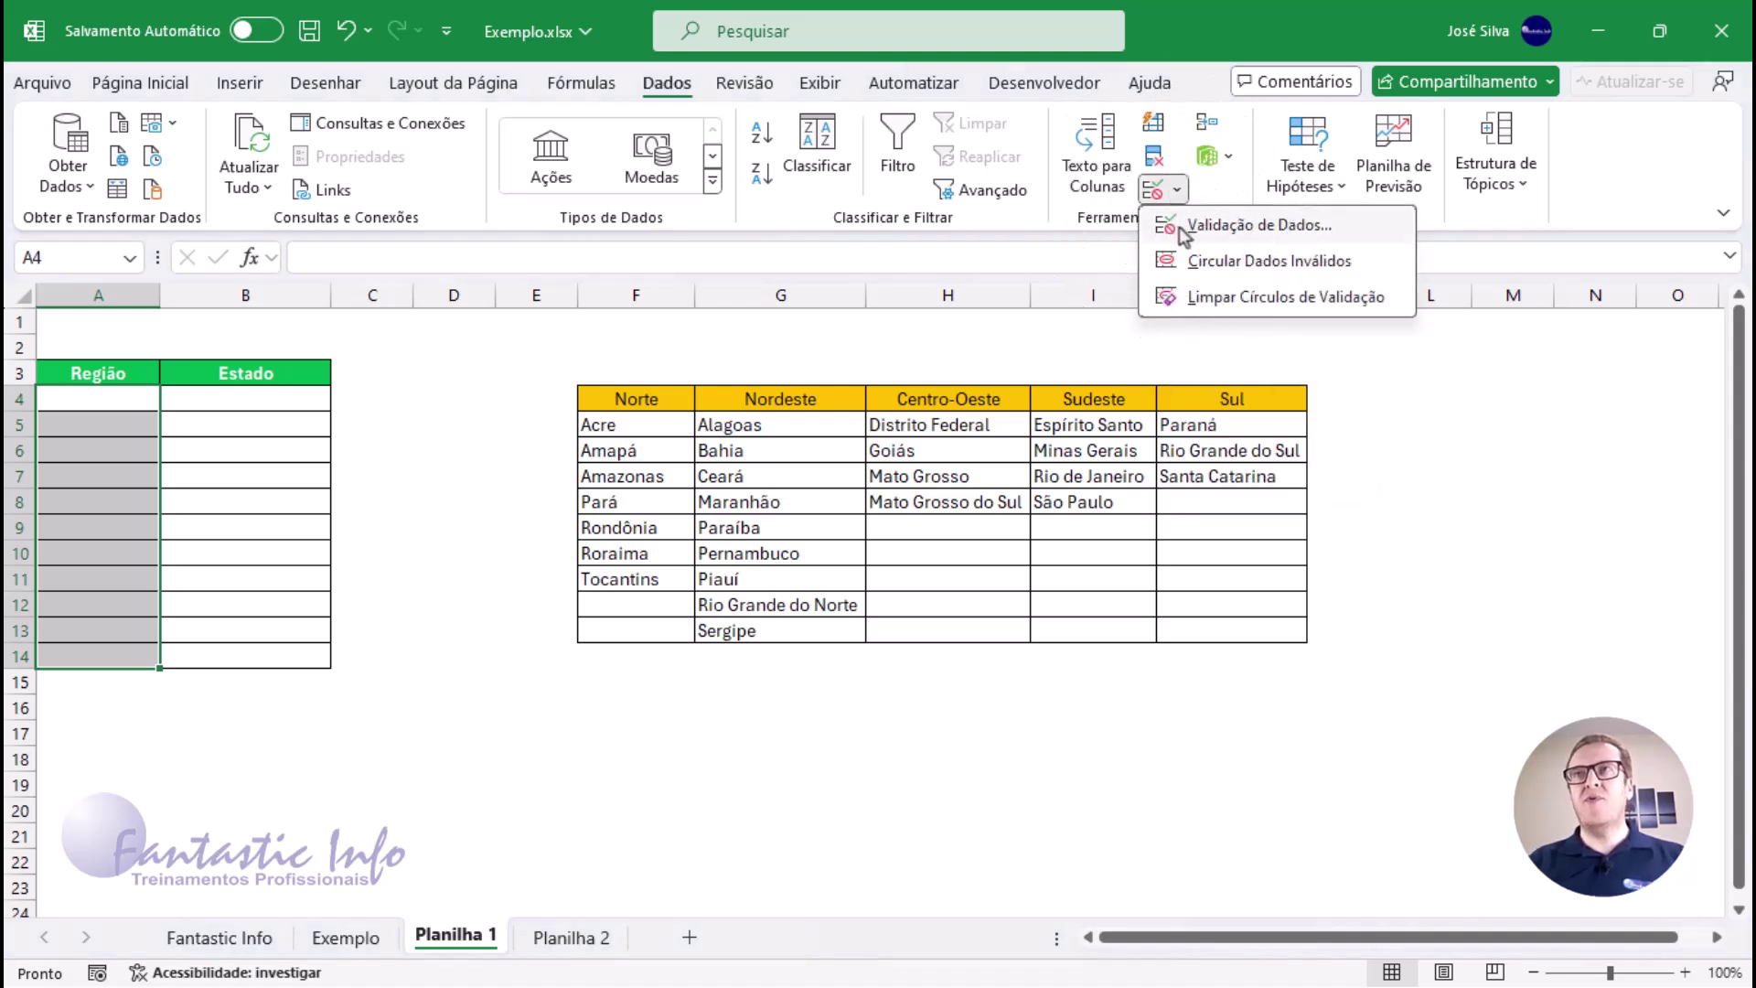
click(1183, 231)
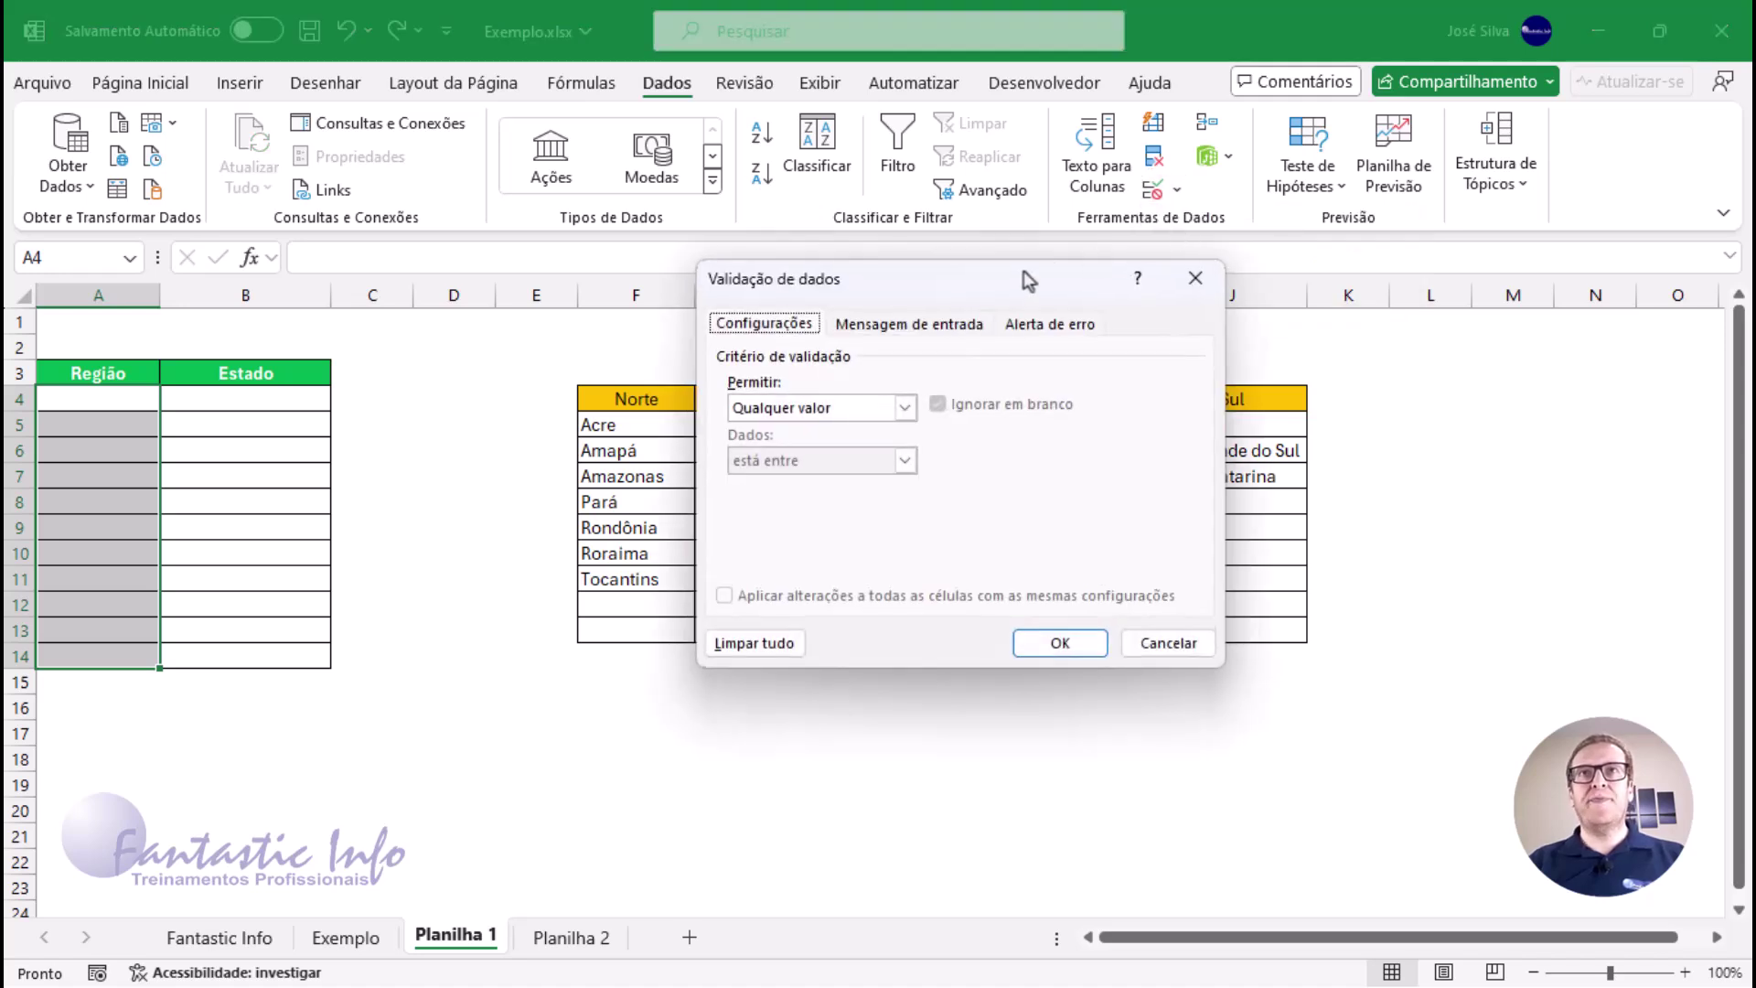
mouse_move(862, 346)
mouse_down()
mouse_move(693, 352)
mouse_move(711, 448)
mouse_up()
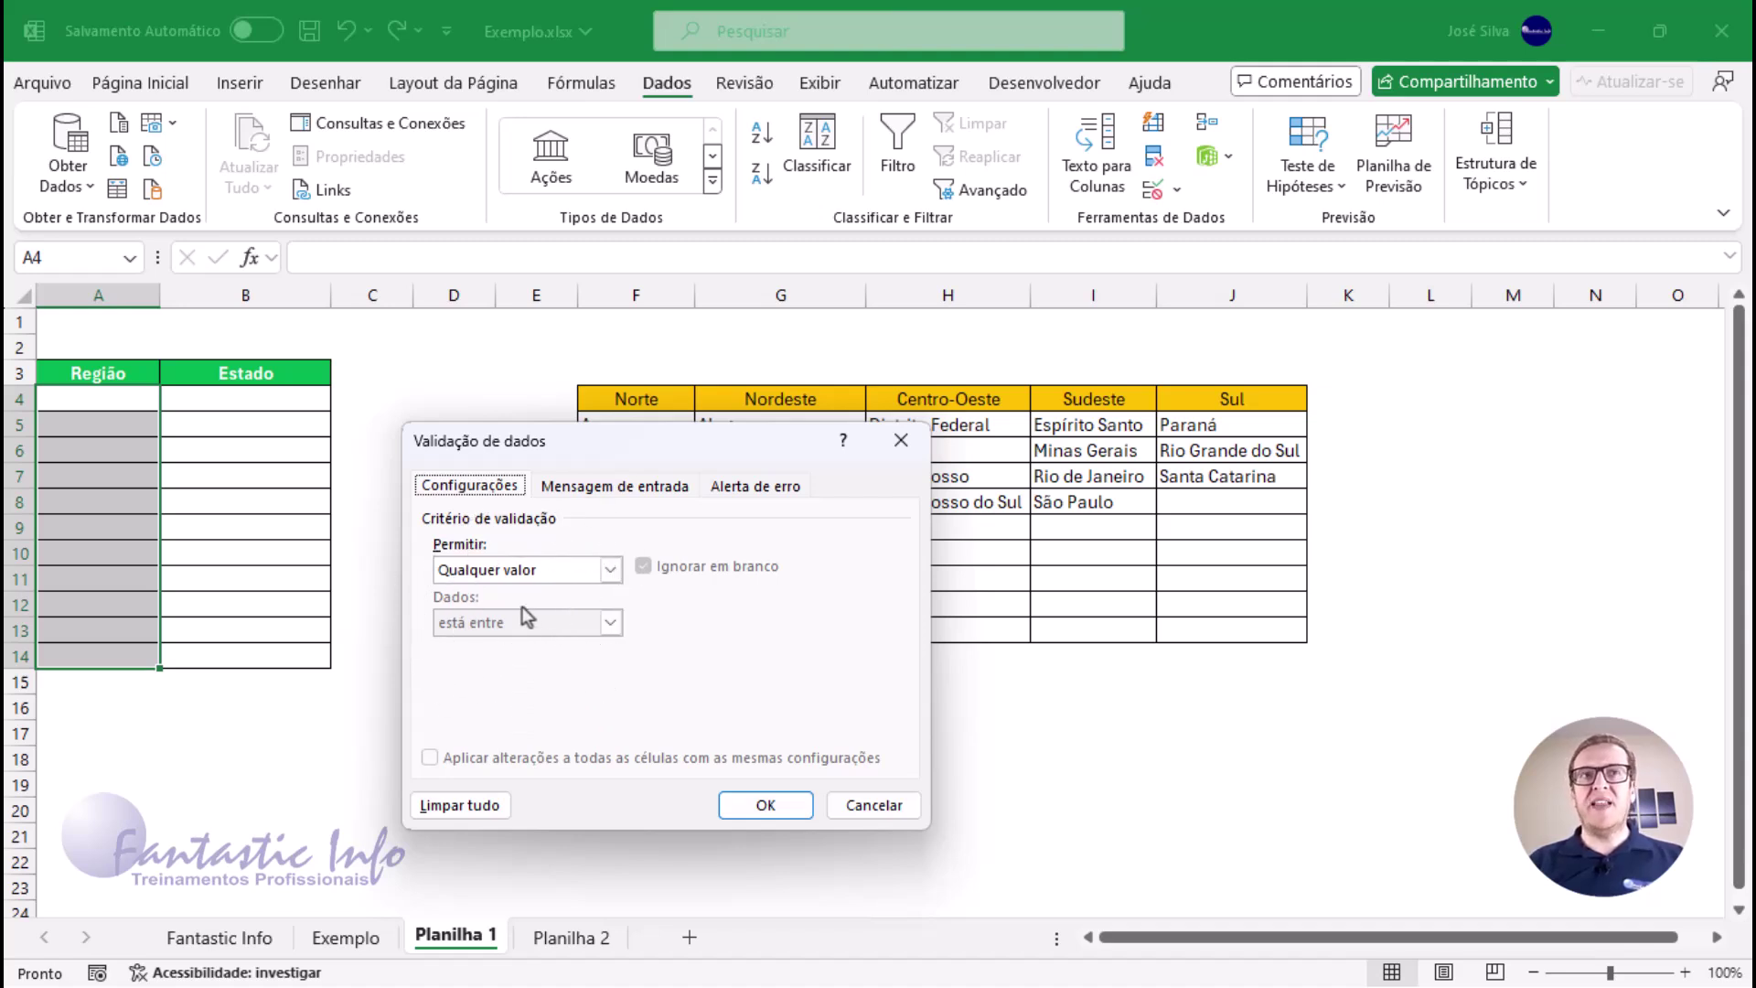
click(610, 570)
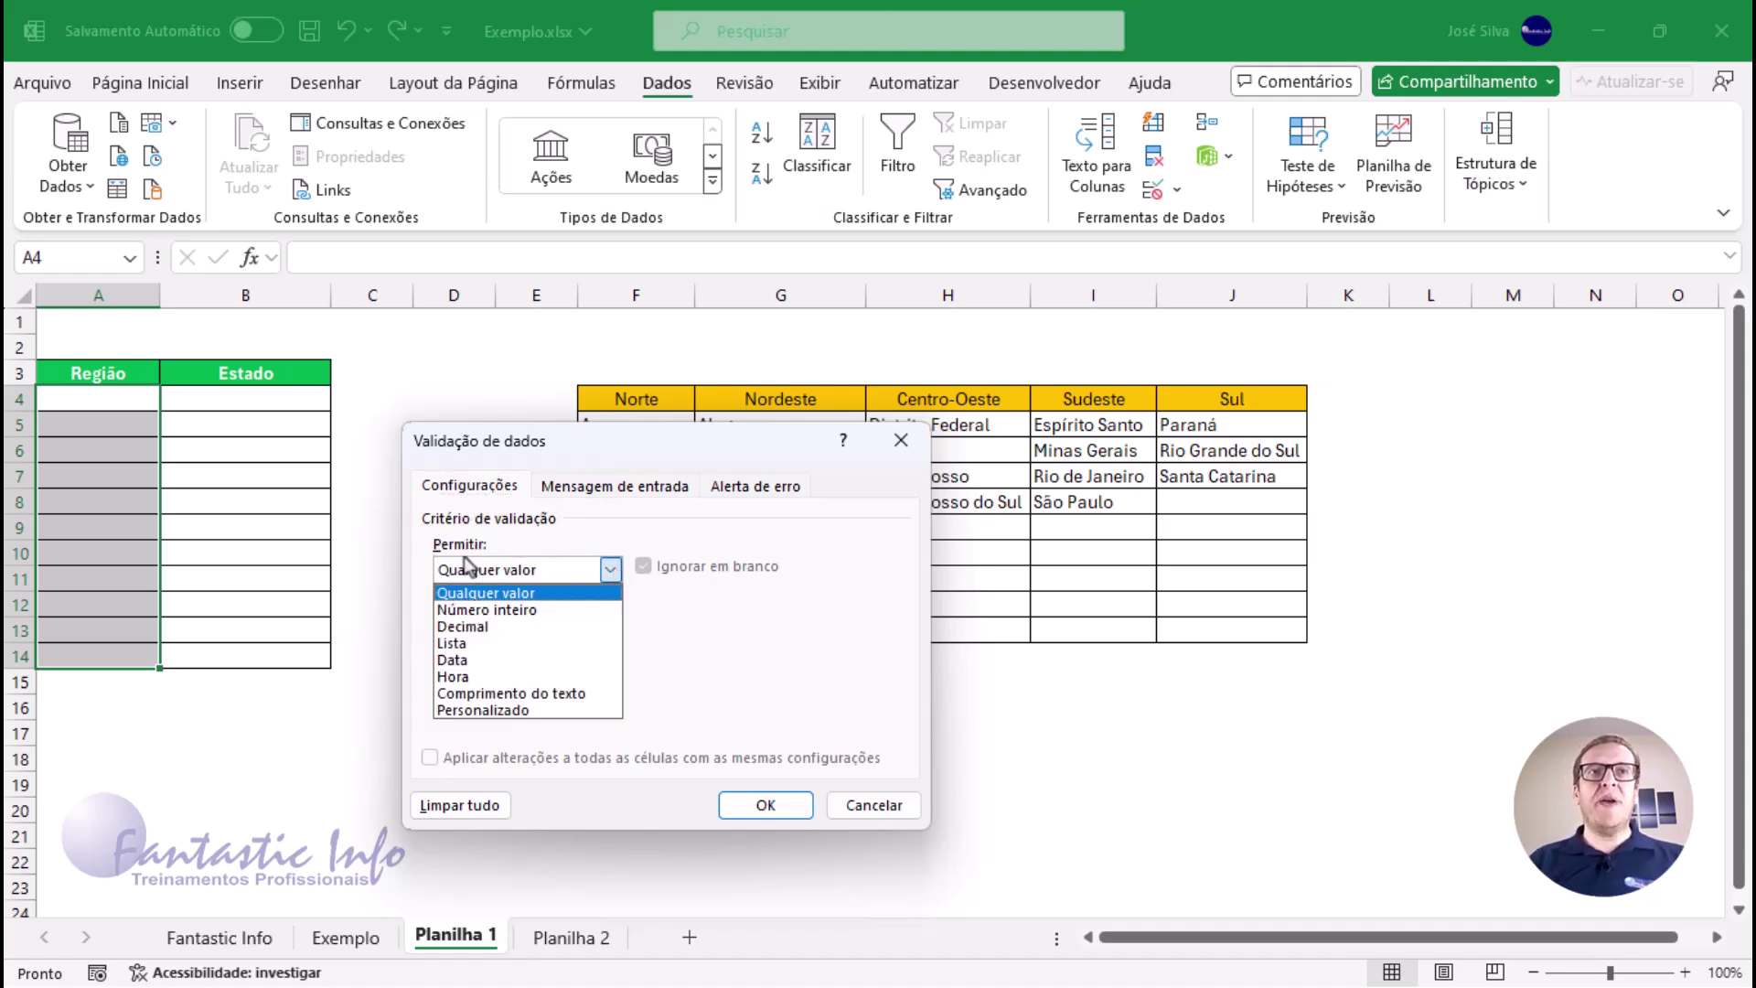
click(466, 643)
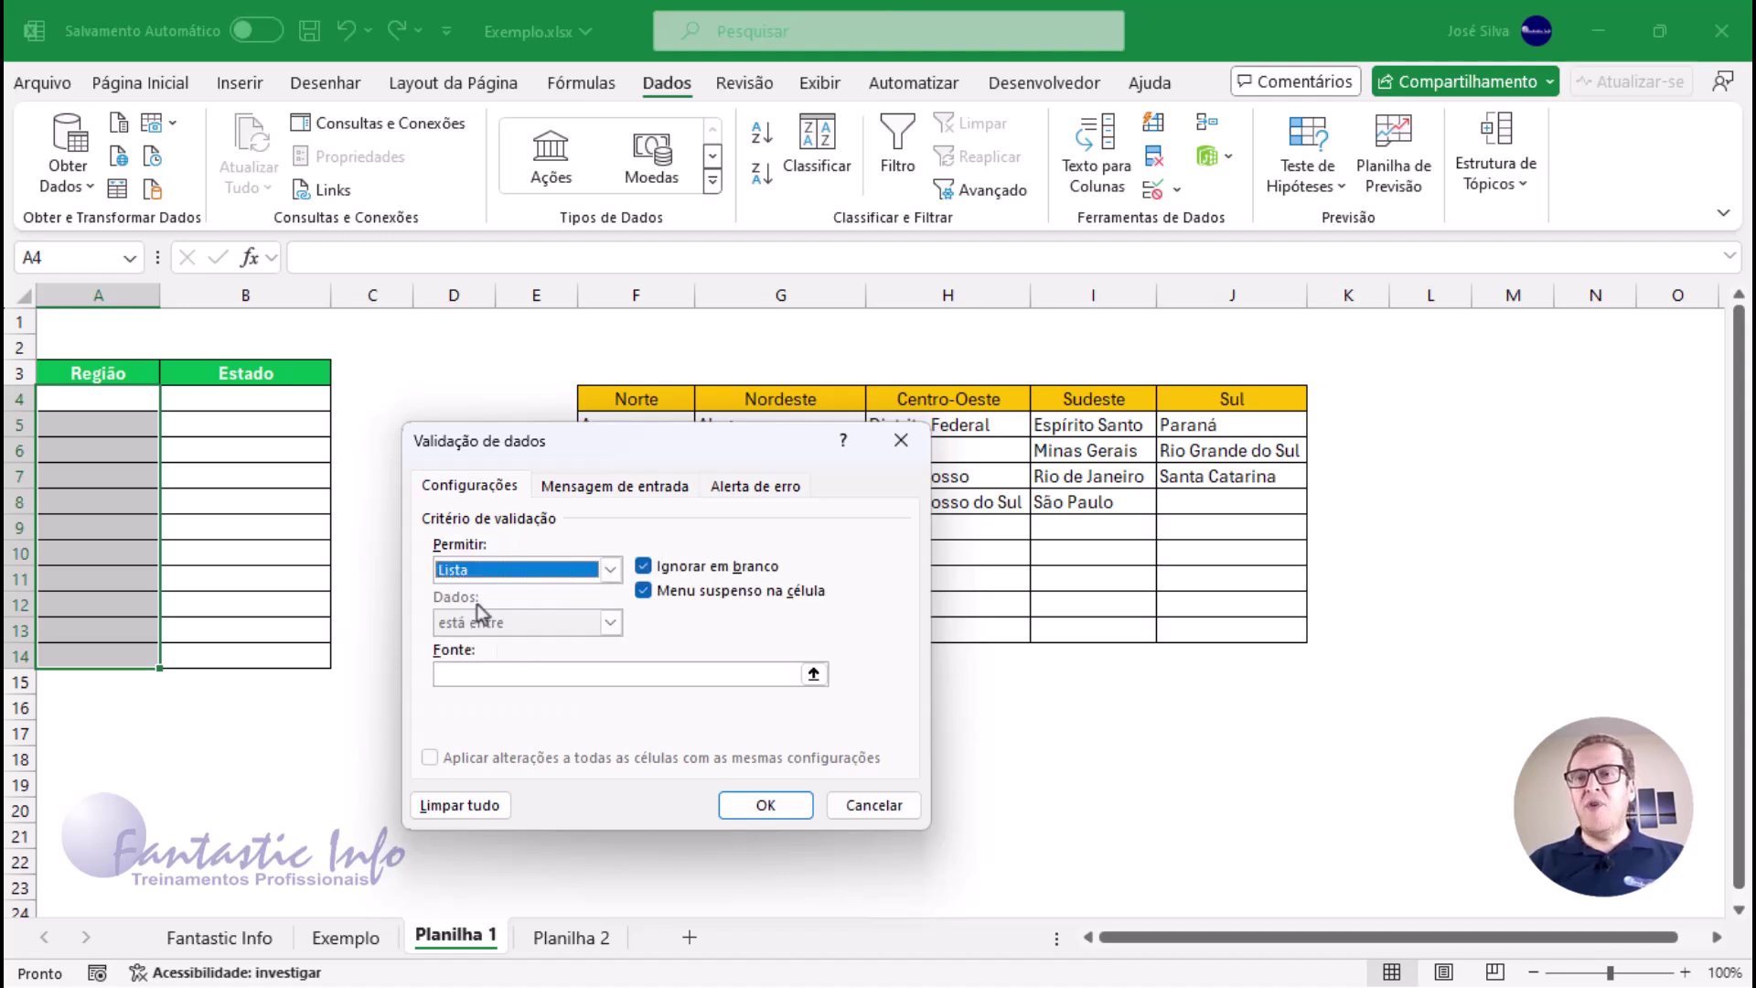
click(455, 675)
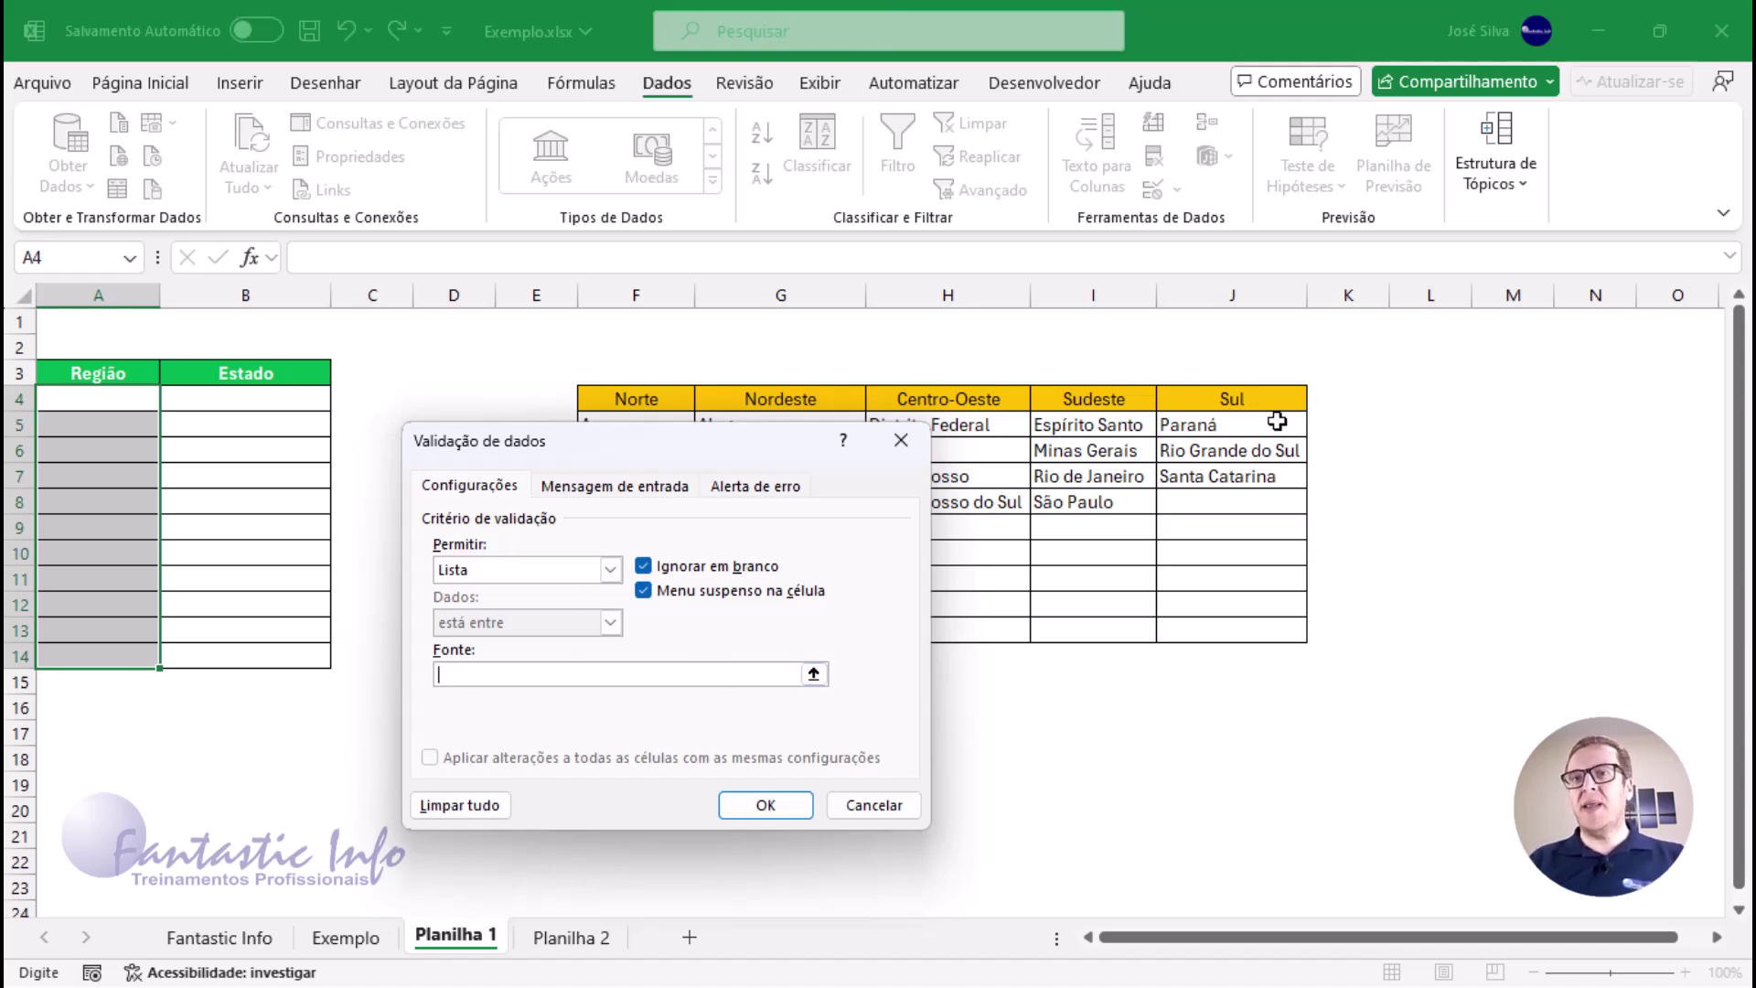
click(489, 675)
drag(629, 399, 1236, 406)
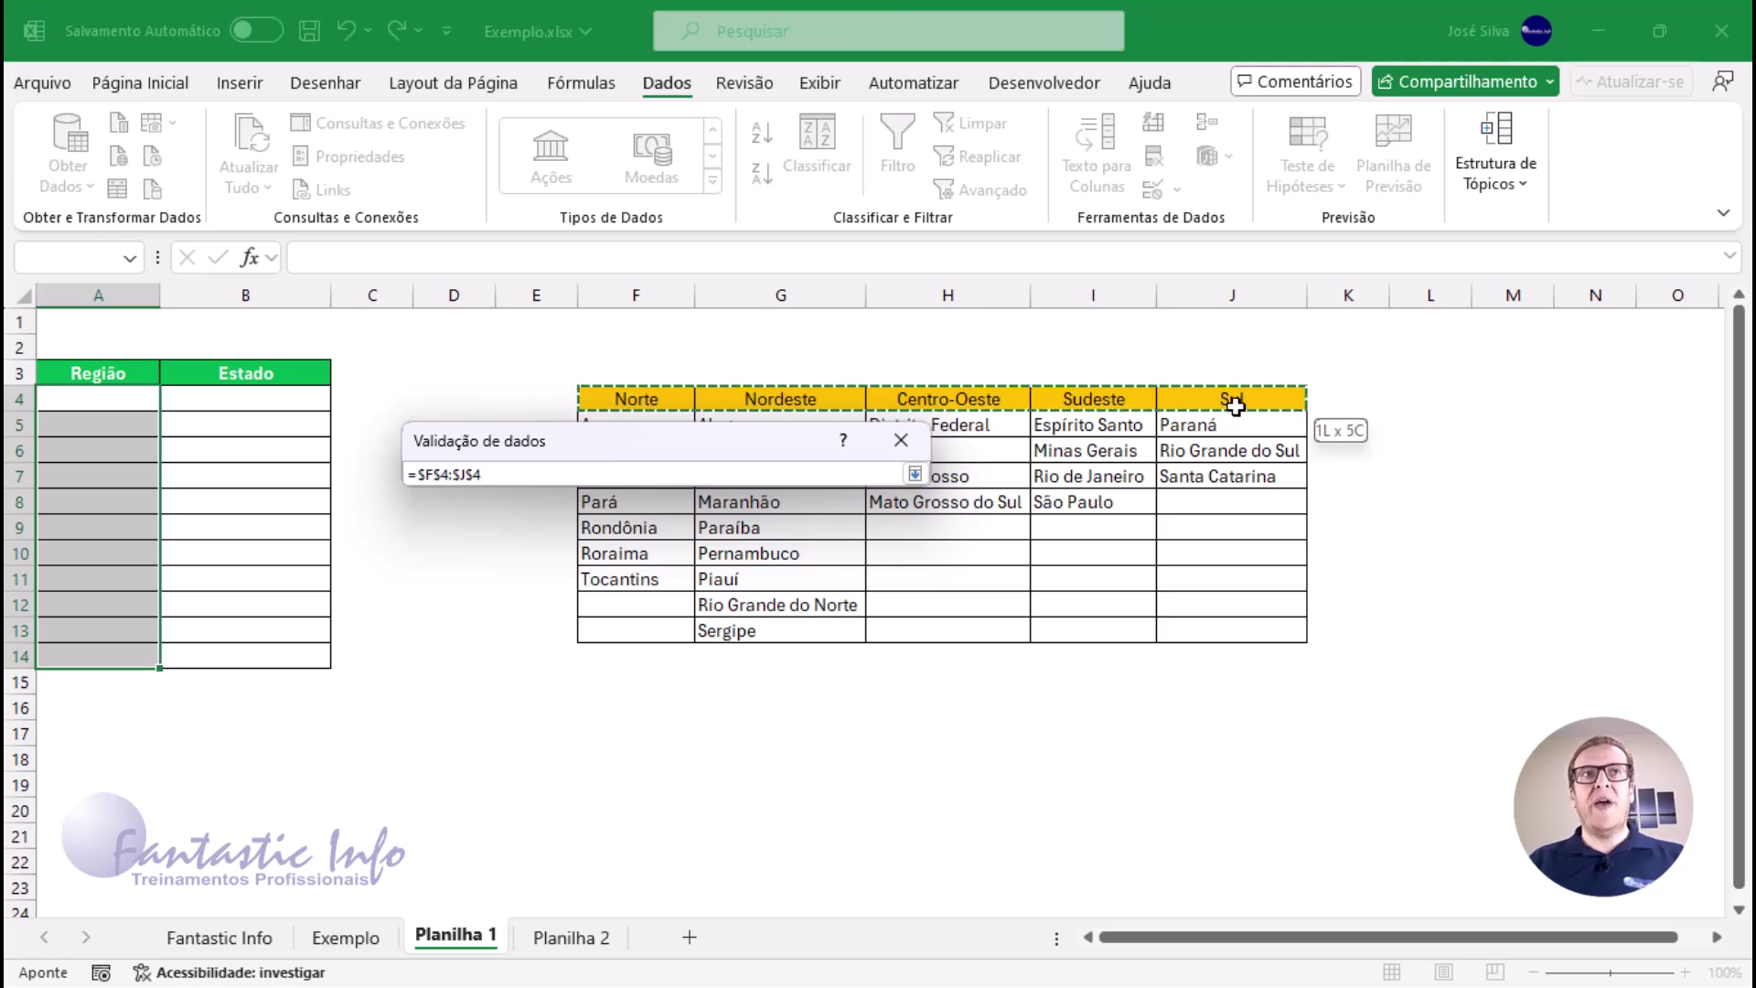
key(Return)
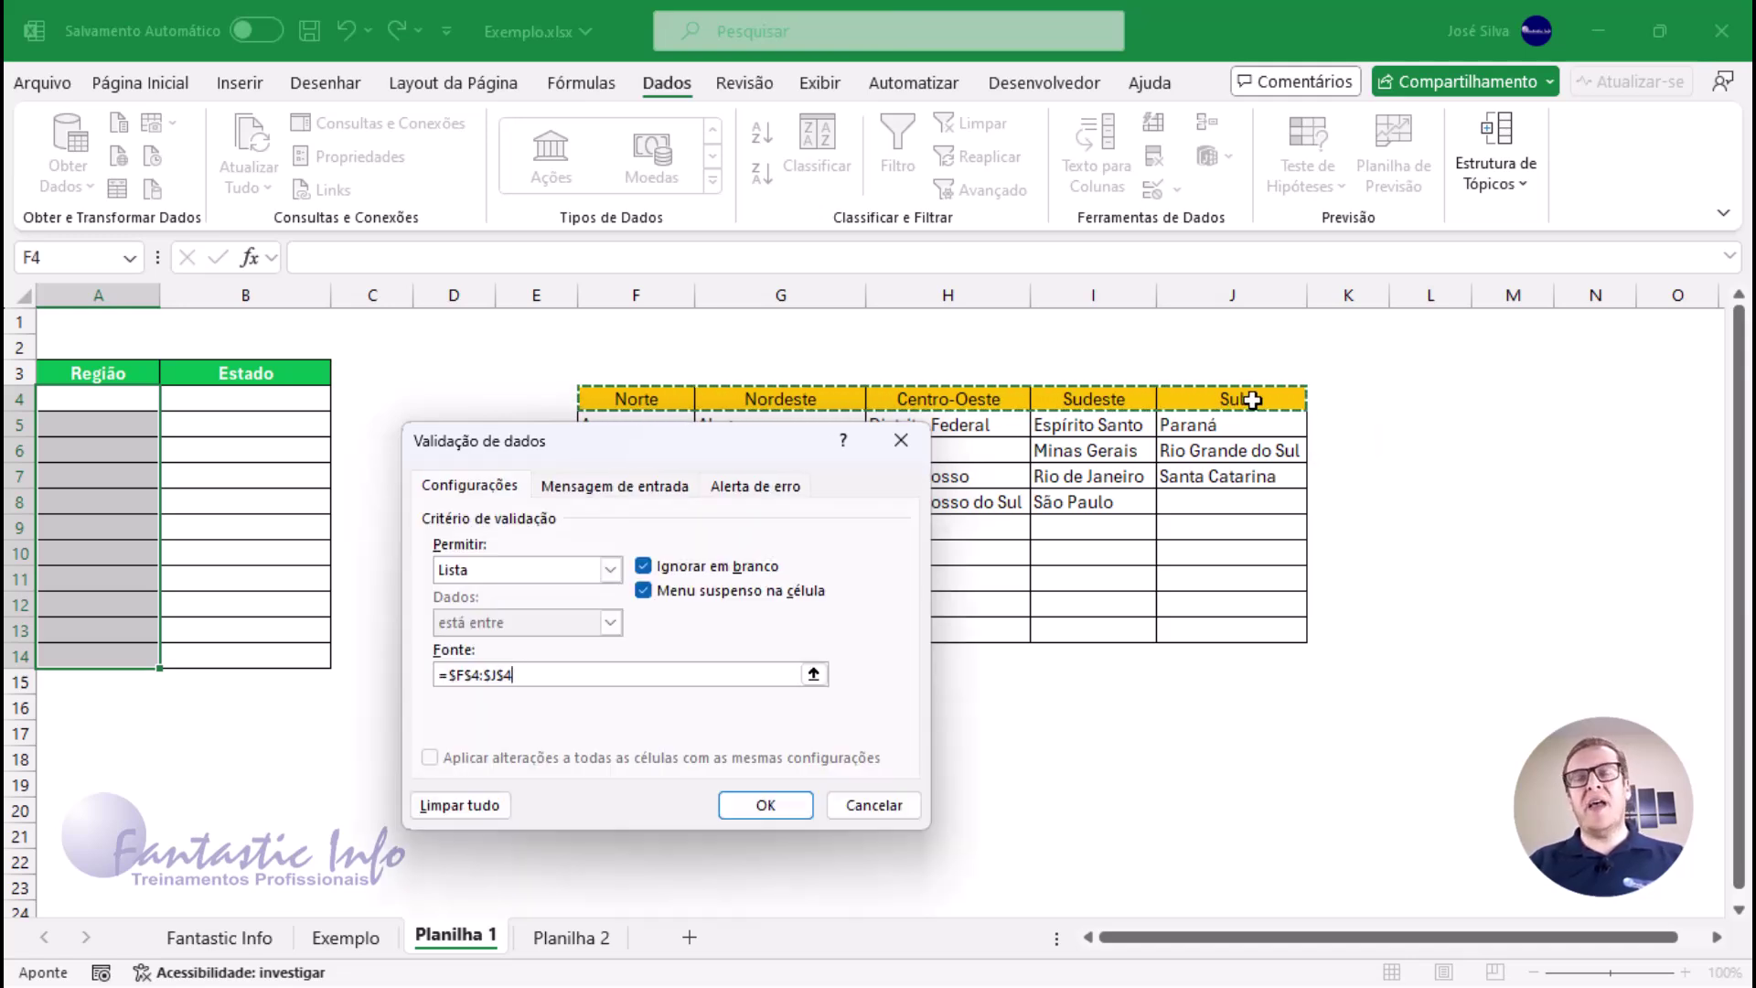
click(759, 805)
click(115, 402)
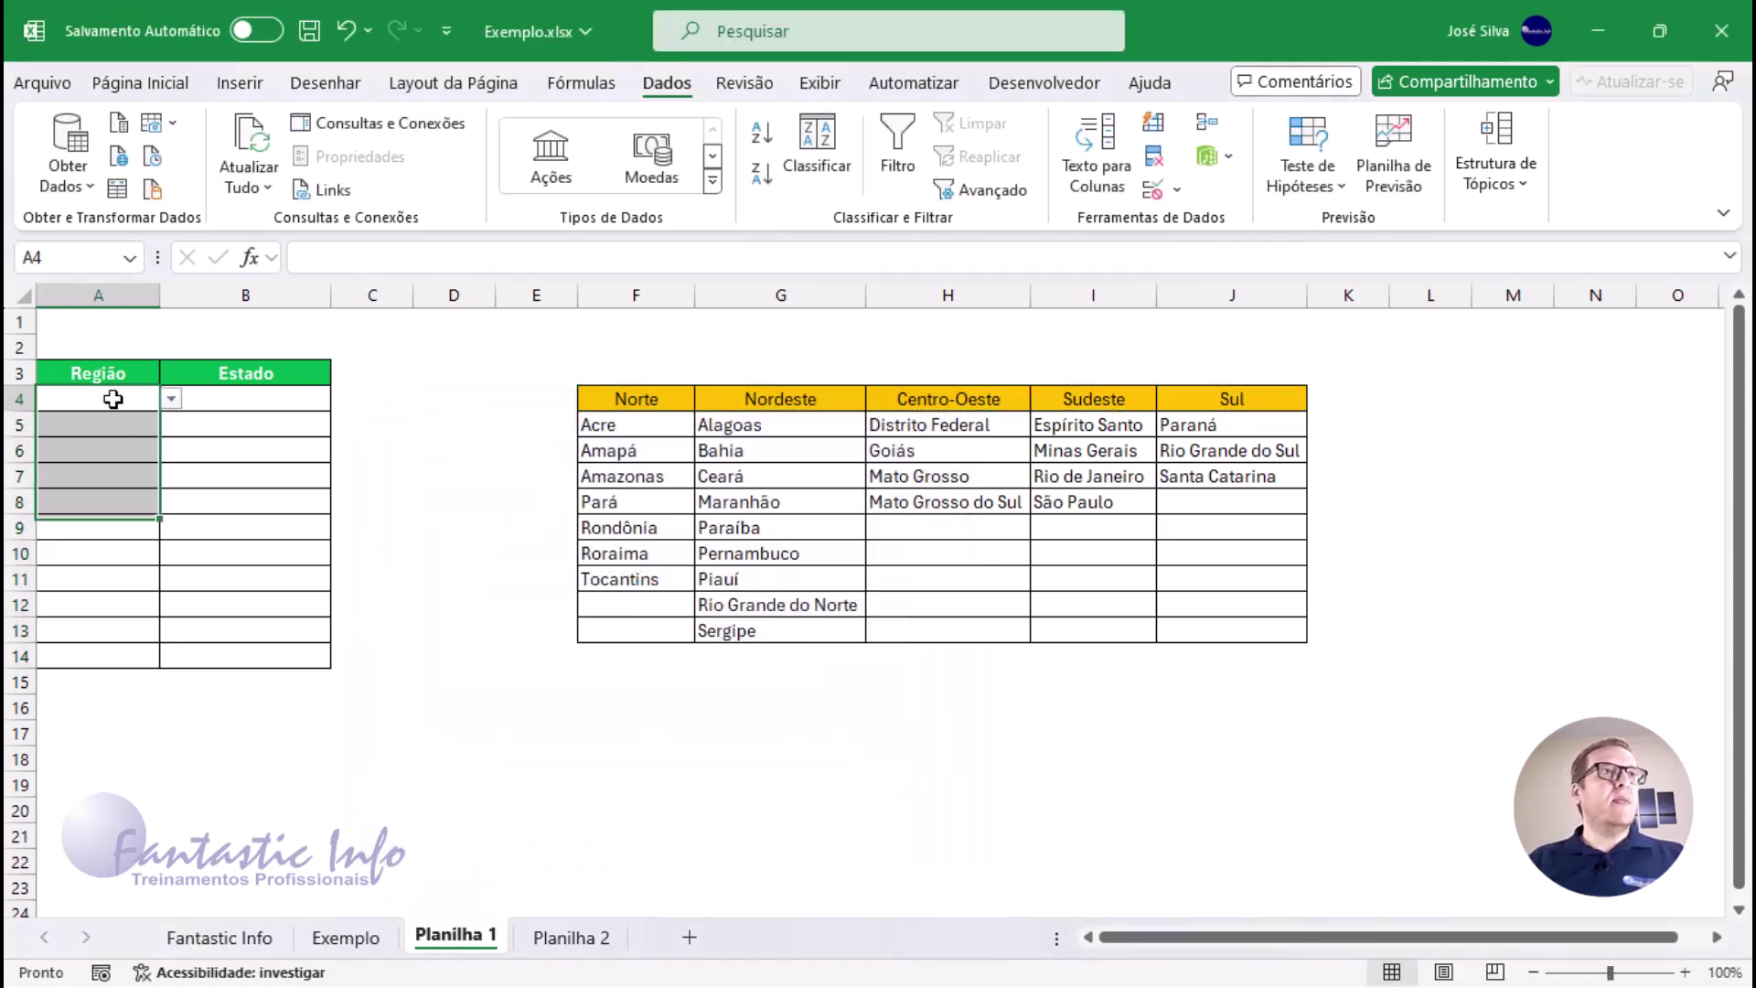
click(171, 398)
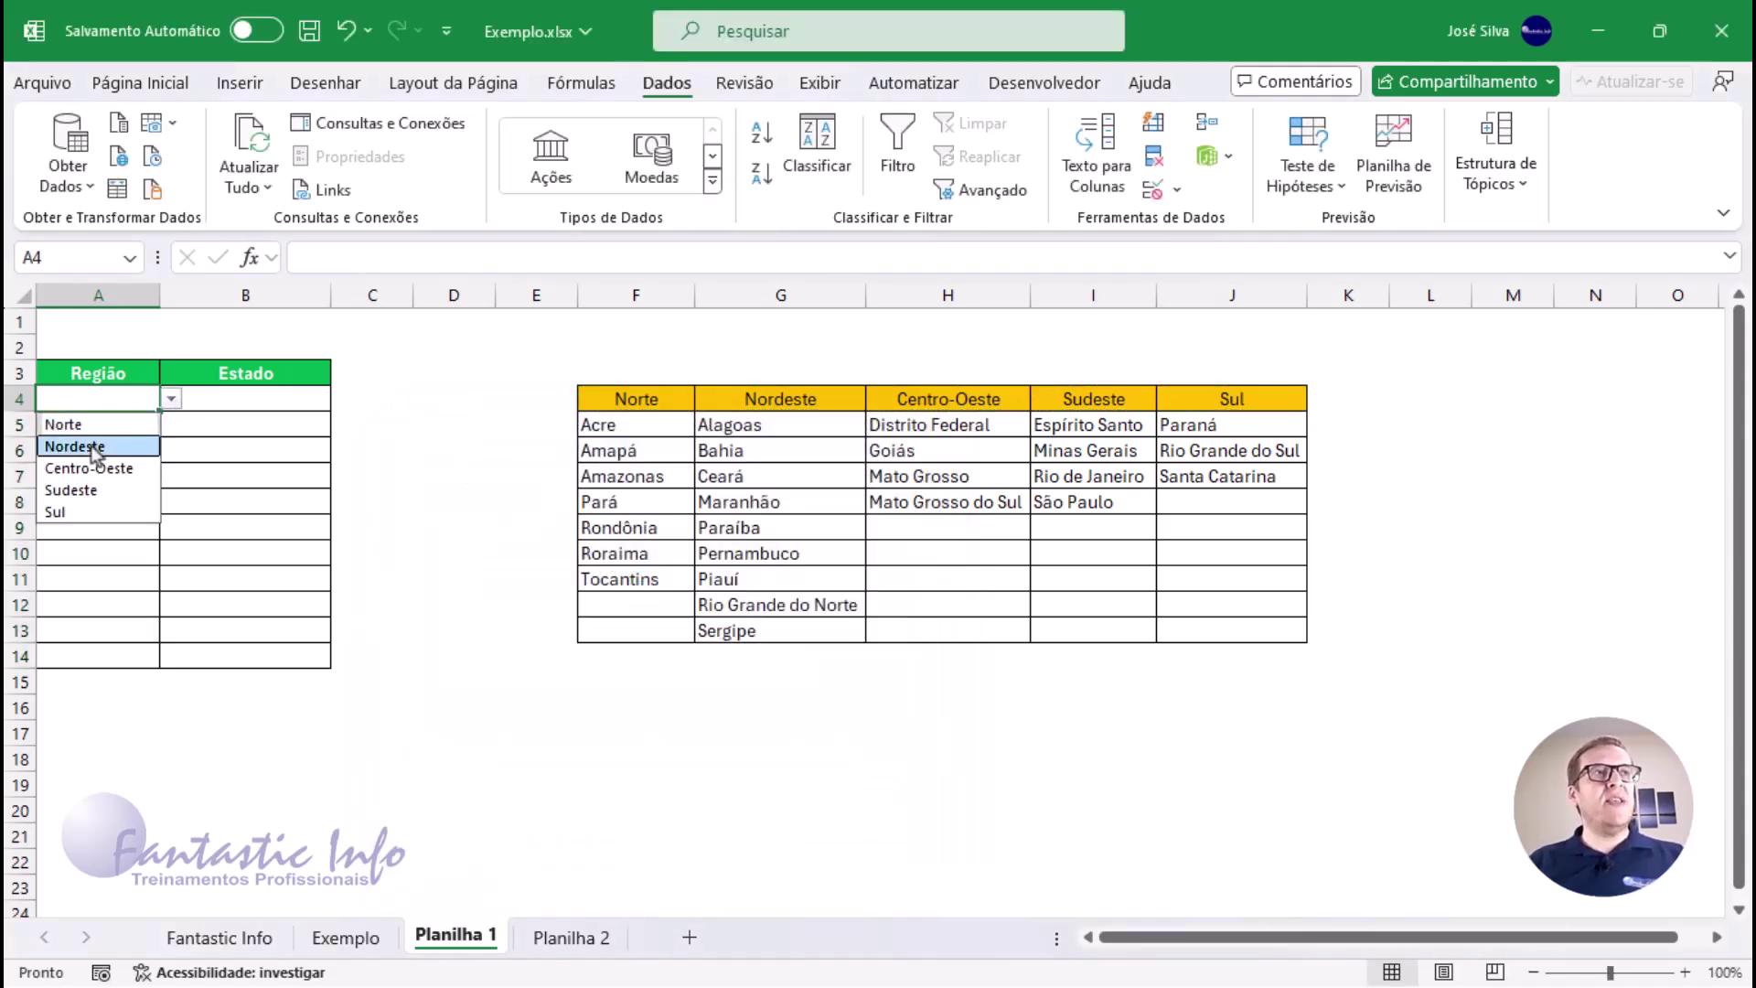
Step: Choose Nordeste in A4, Norte in A5 and Sudeste in A6, then move to B4
click(75, 447)
click(133, 425)
click(171, 425)
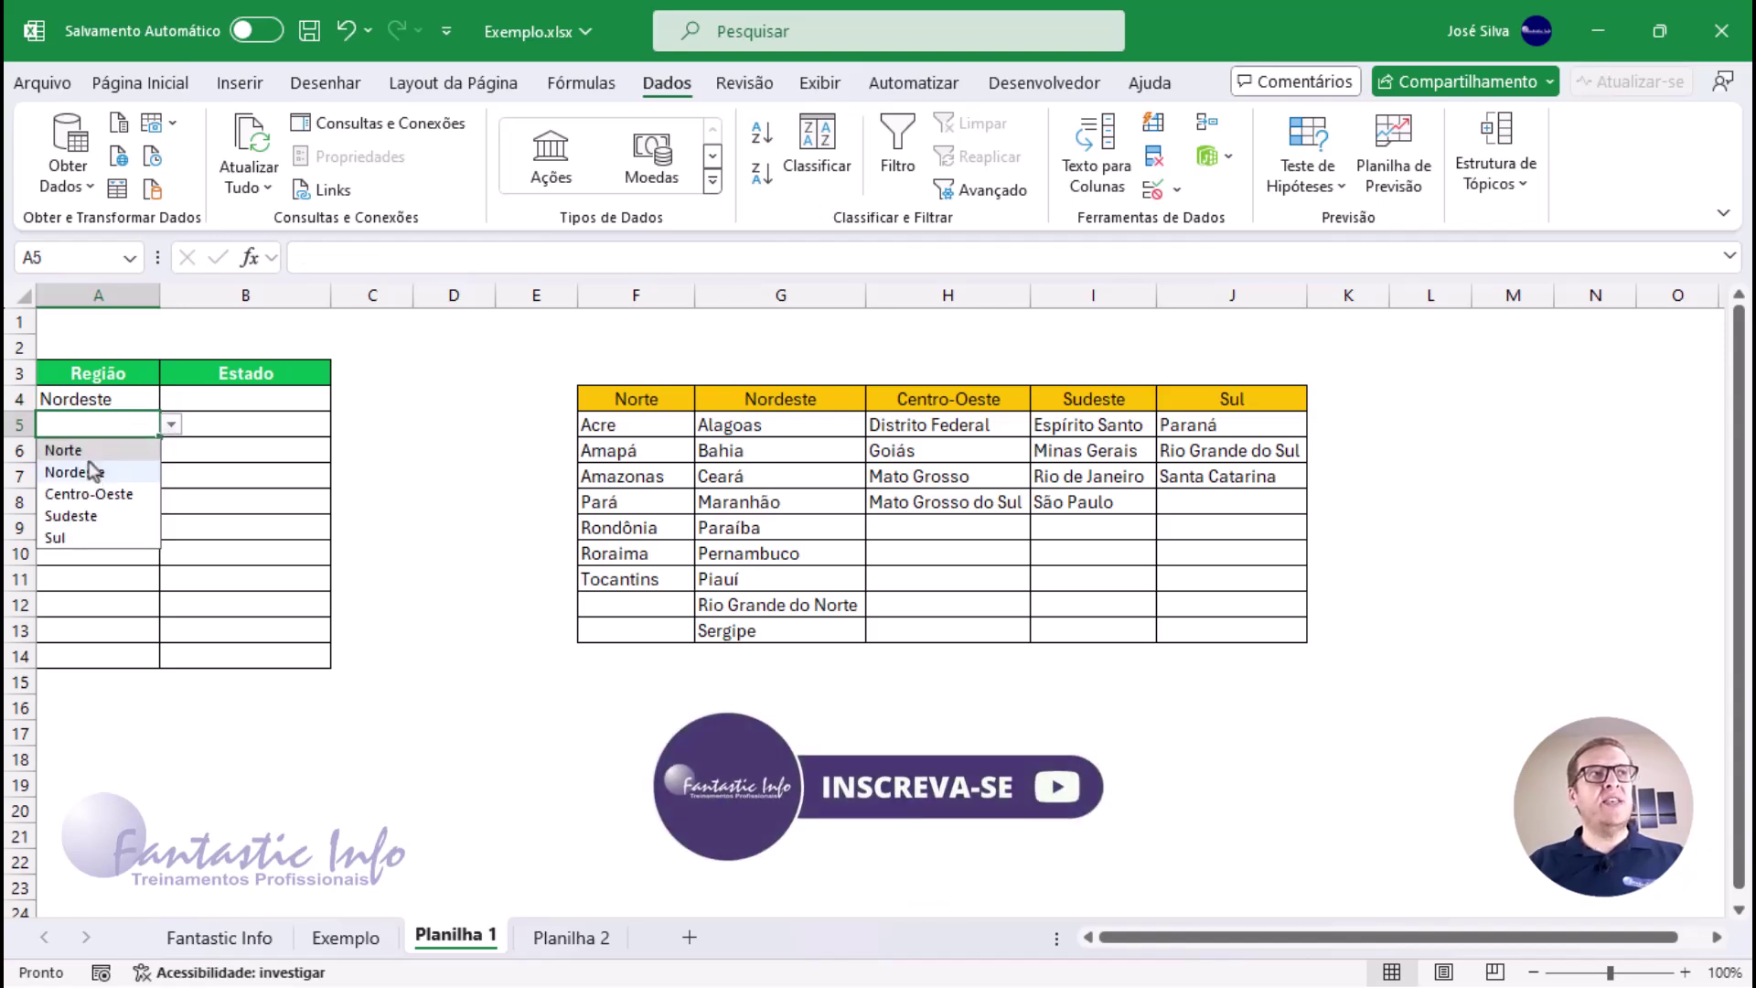
click(91, 451)
click(105, 449)
click(171, 450)
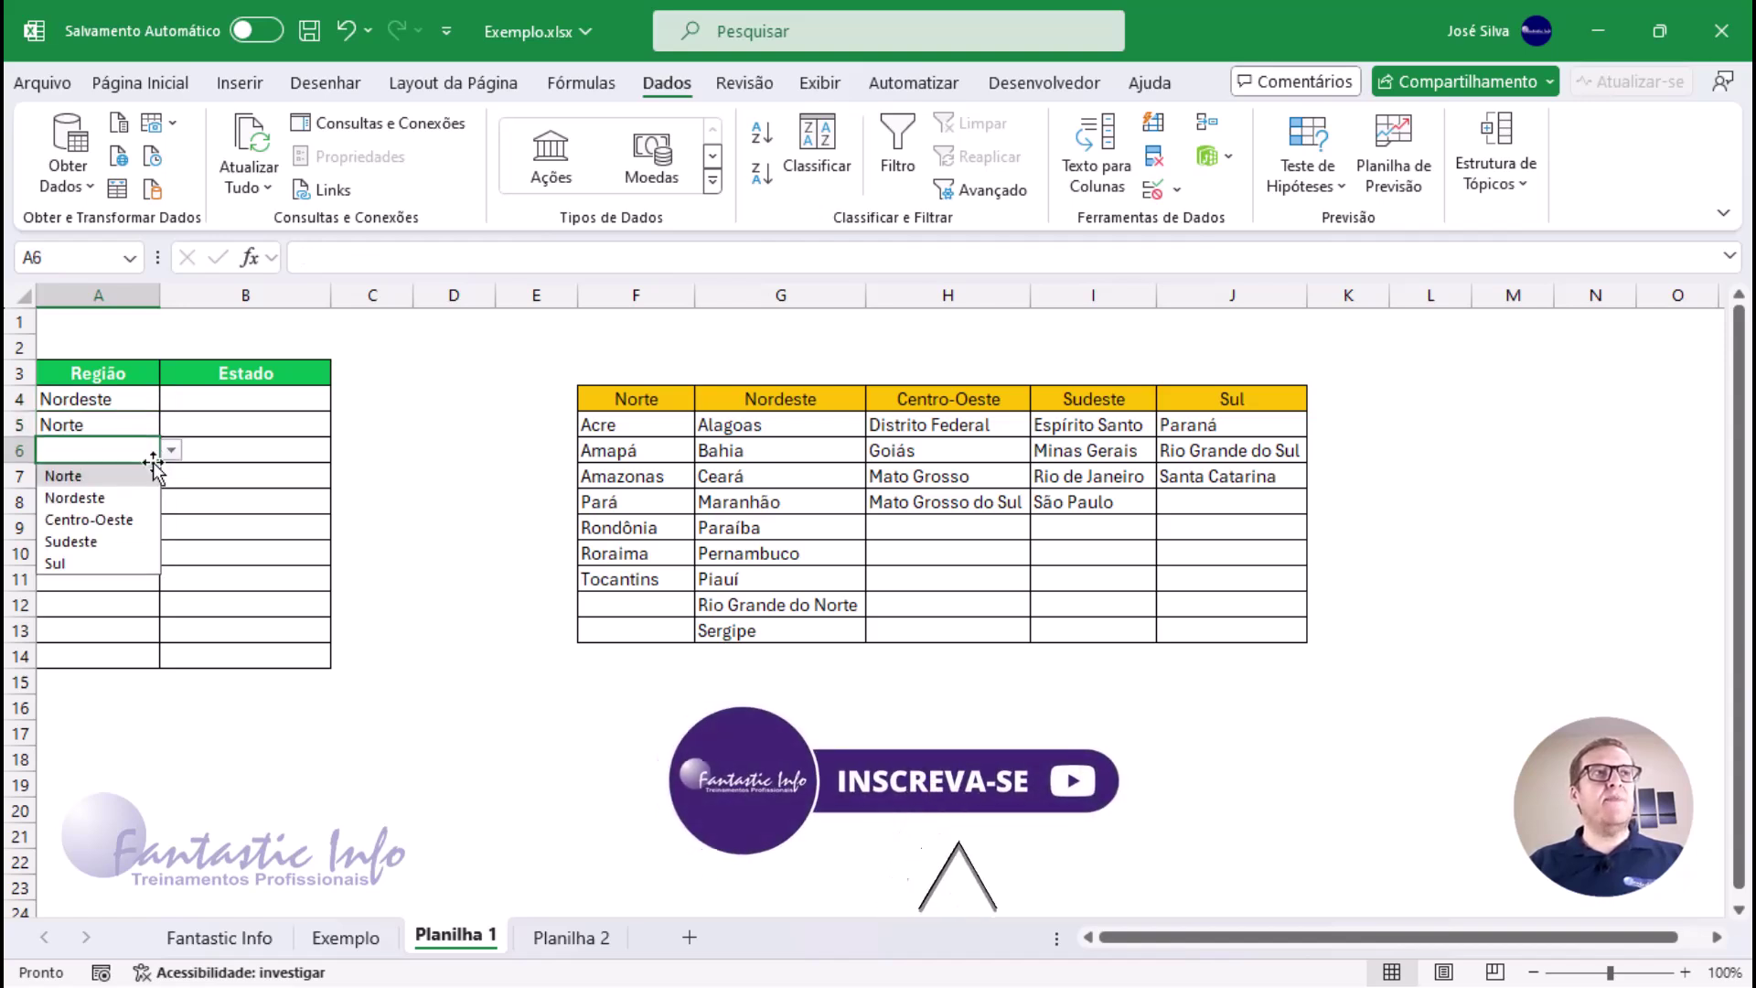
click(82, 541)
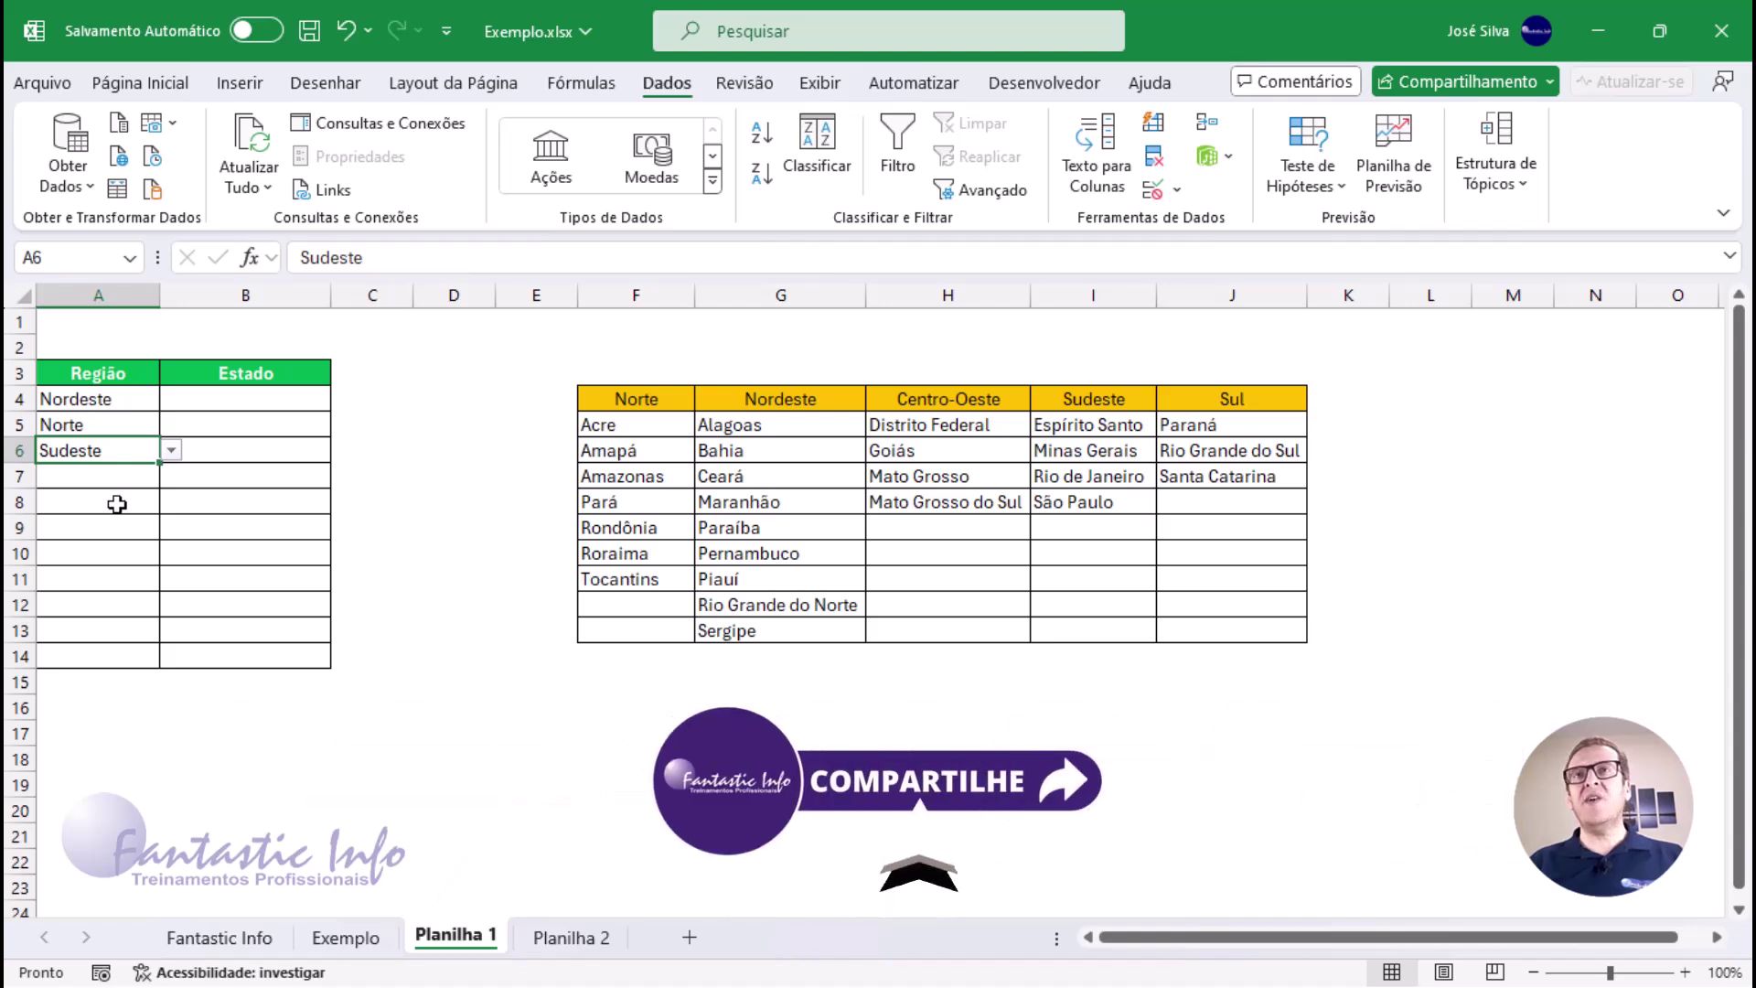
click(101, 400)
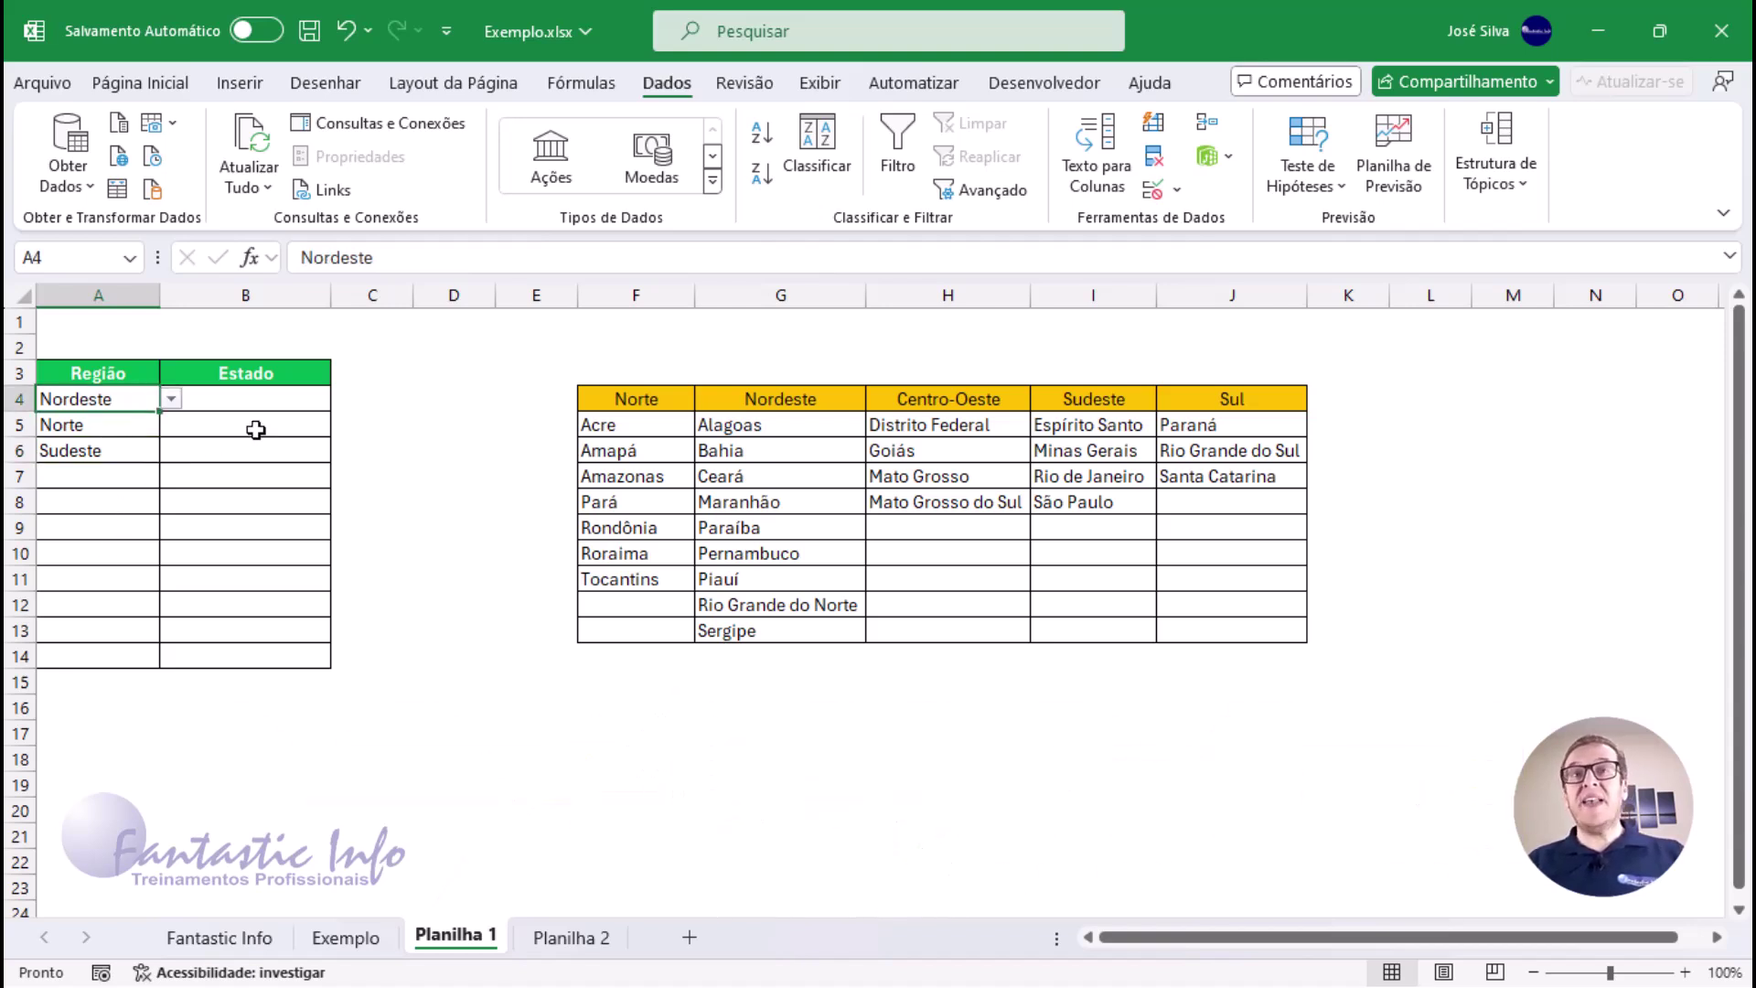
click(265, 400)
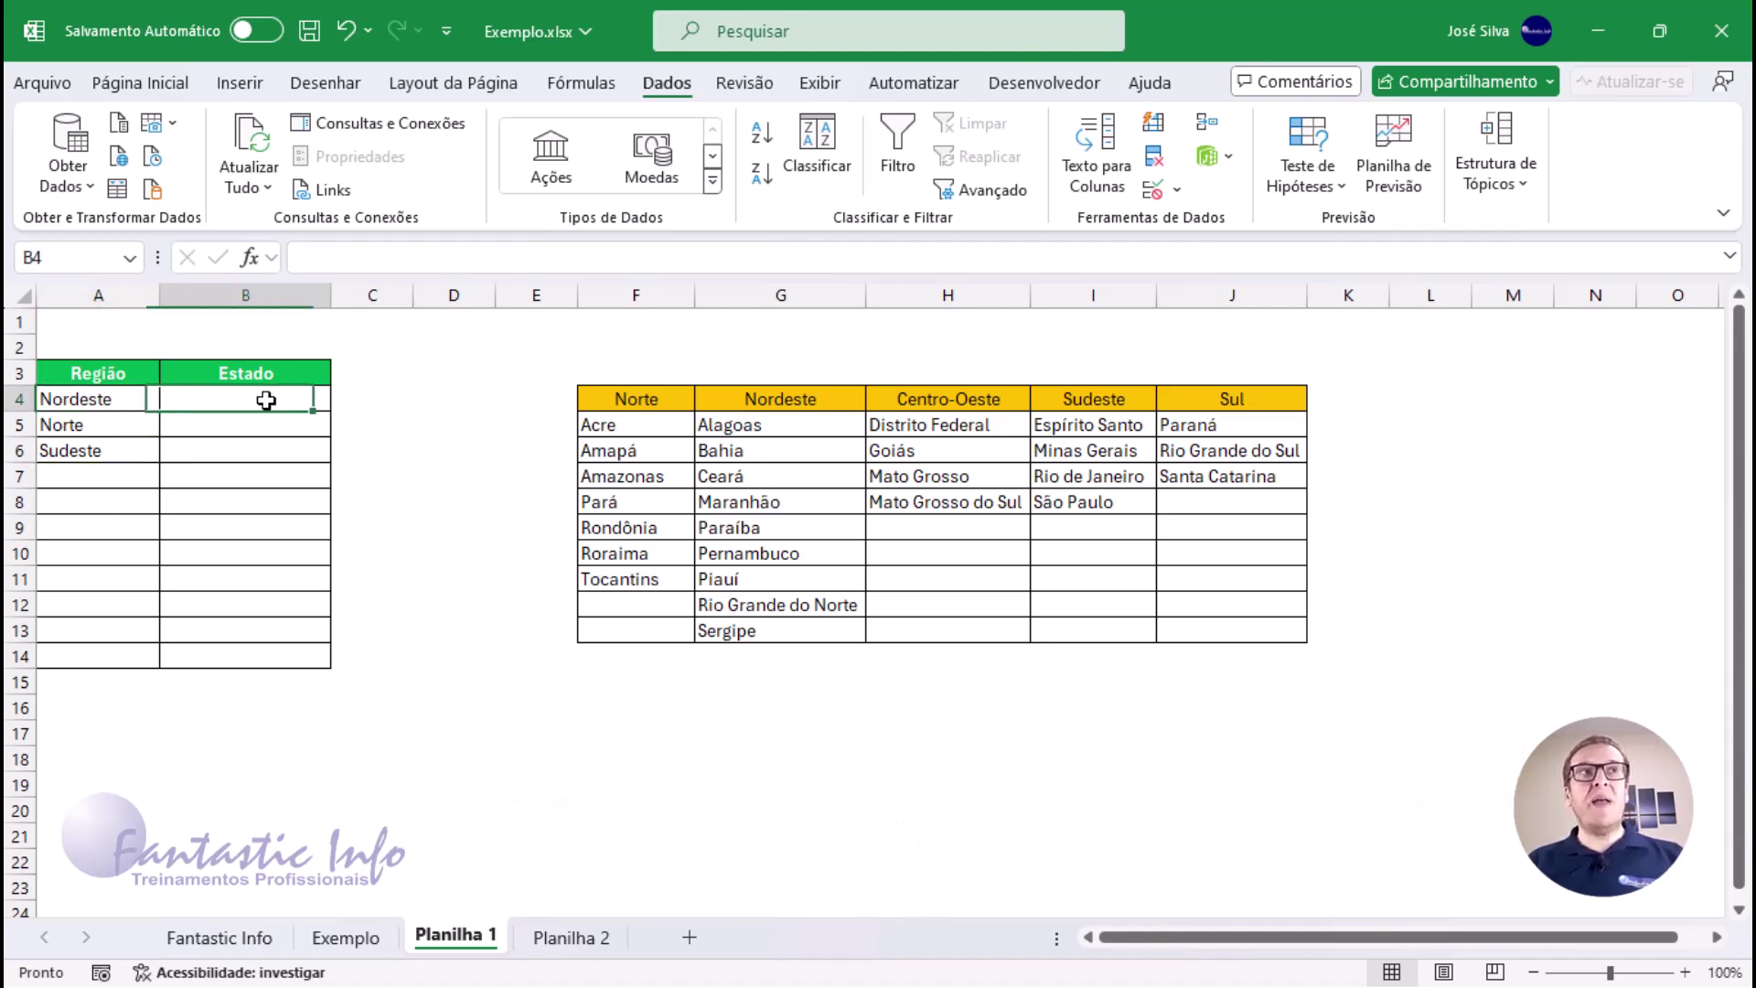
Step: Point out A4's region and the Nordeste states Alagoas to Sergipe, then select B4:B14
click(112, 400)
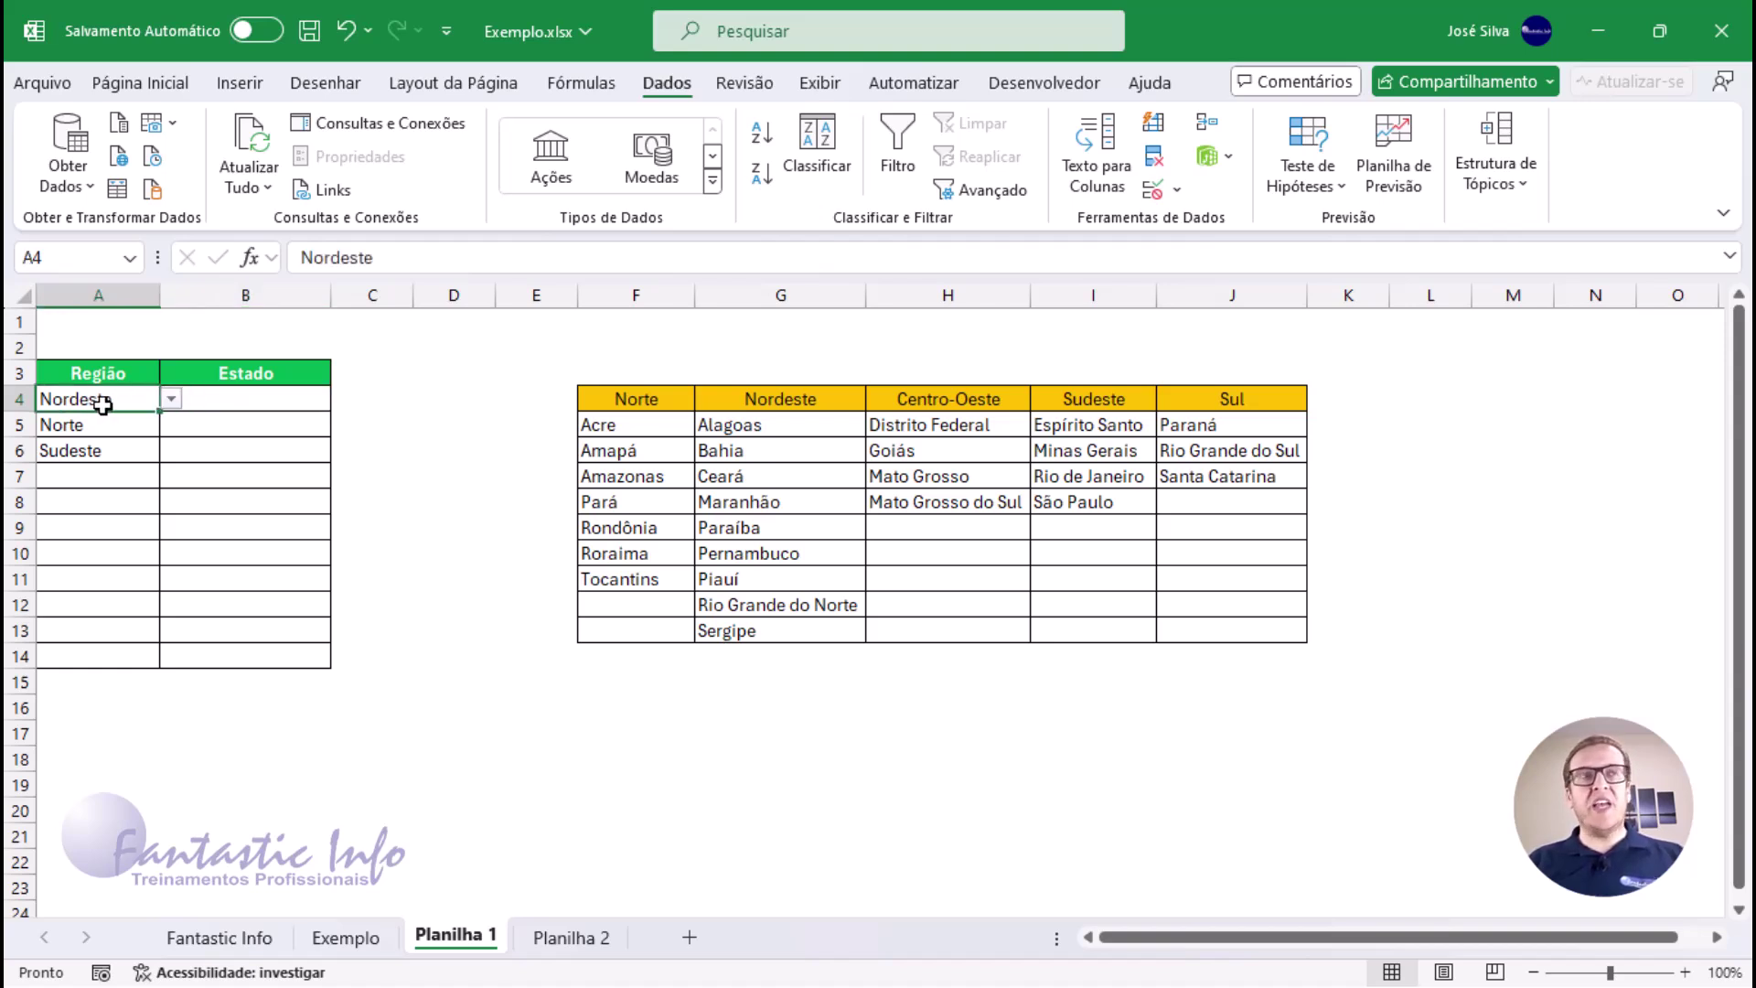
click(298, 403)
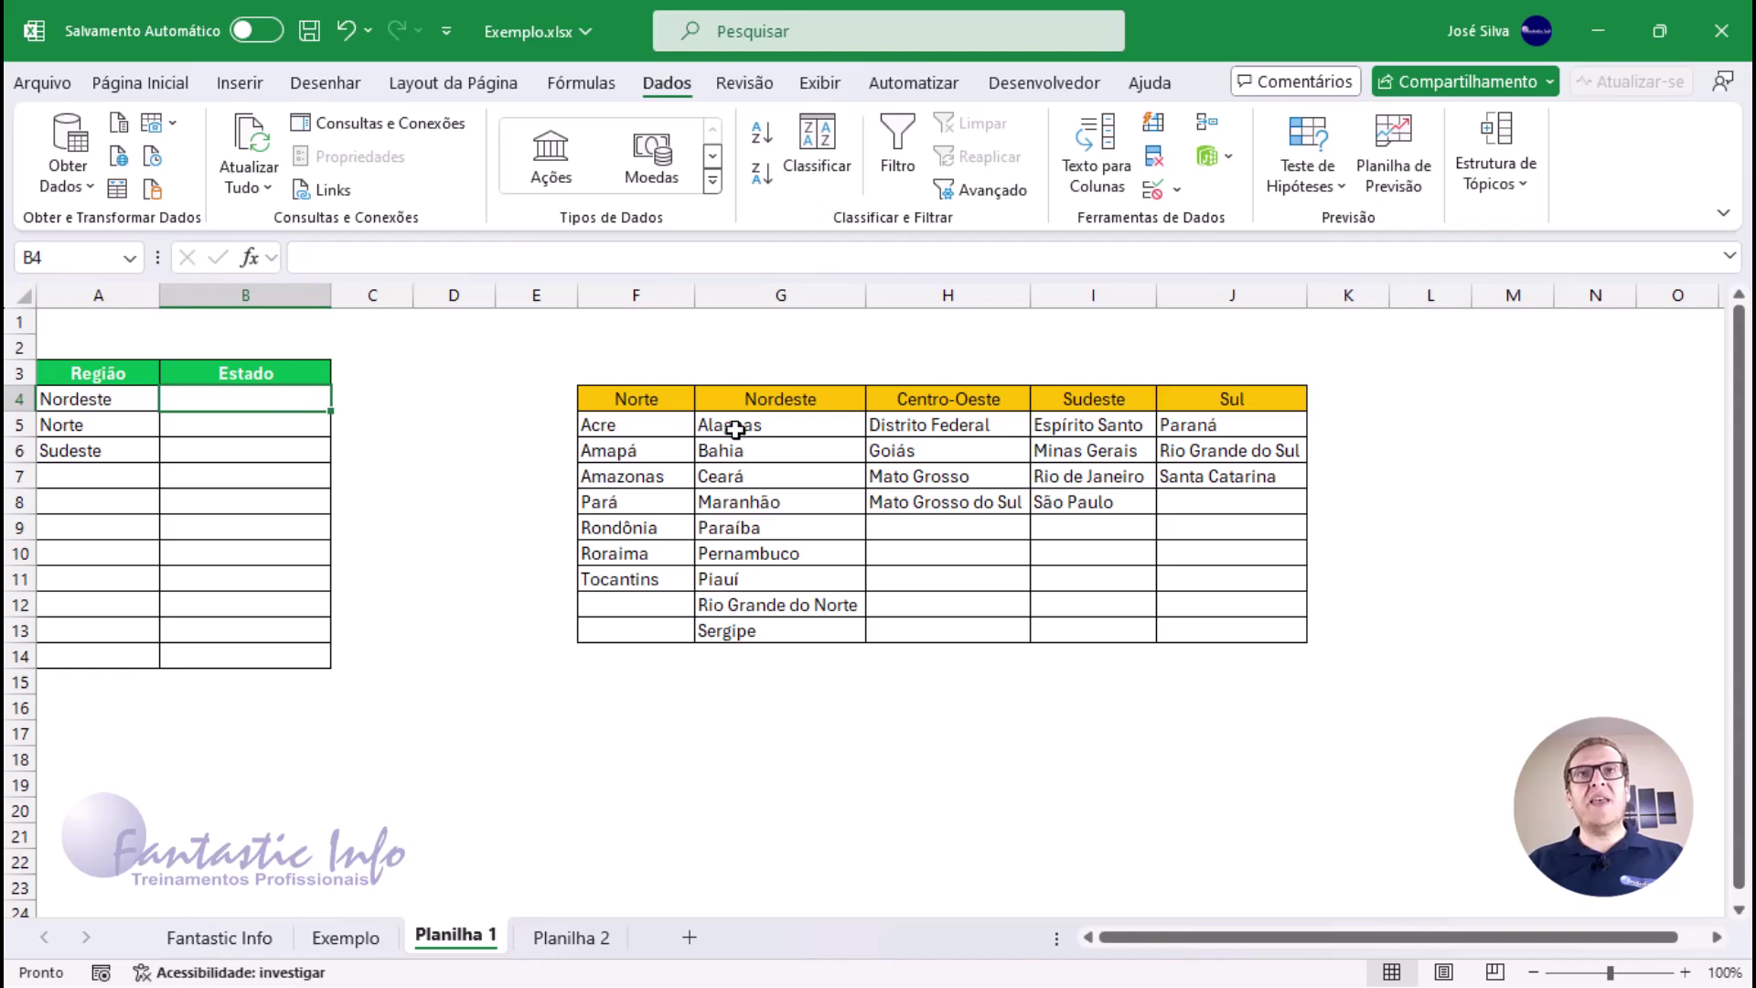
drag(735, 427, 732, 629)
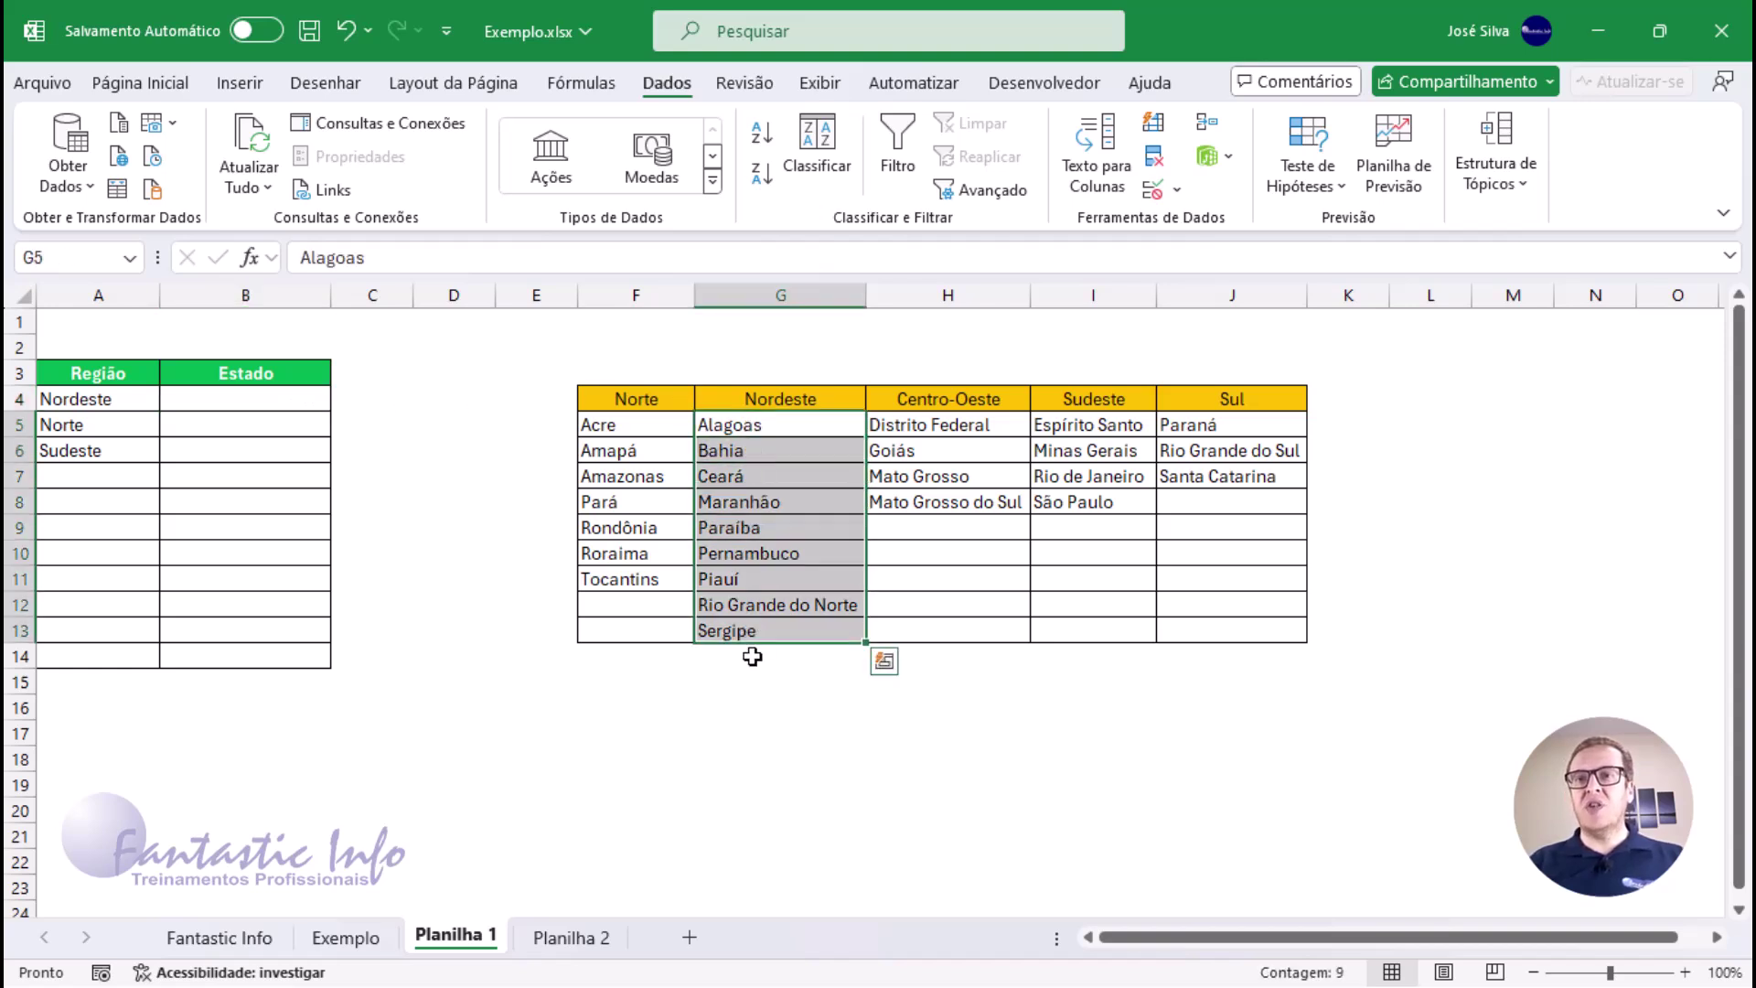
click(297, 402)
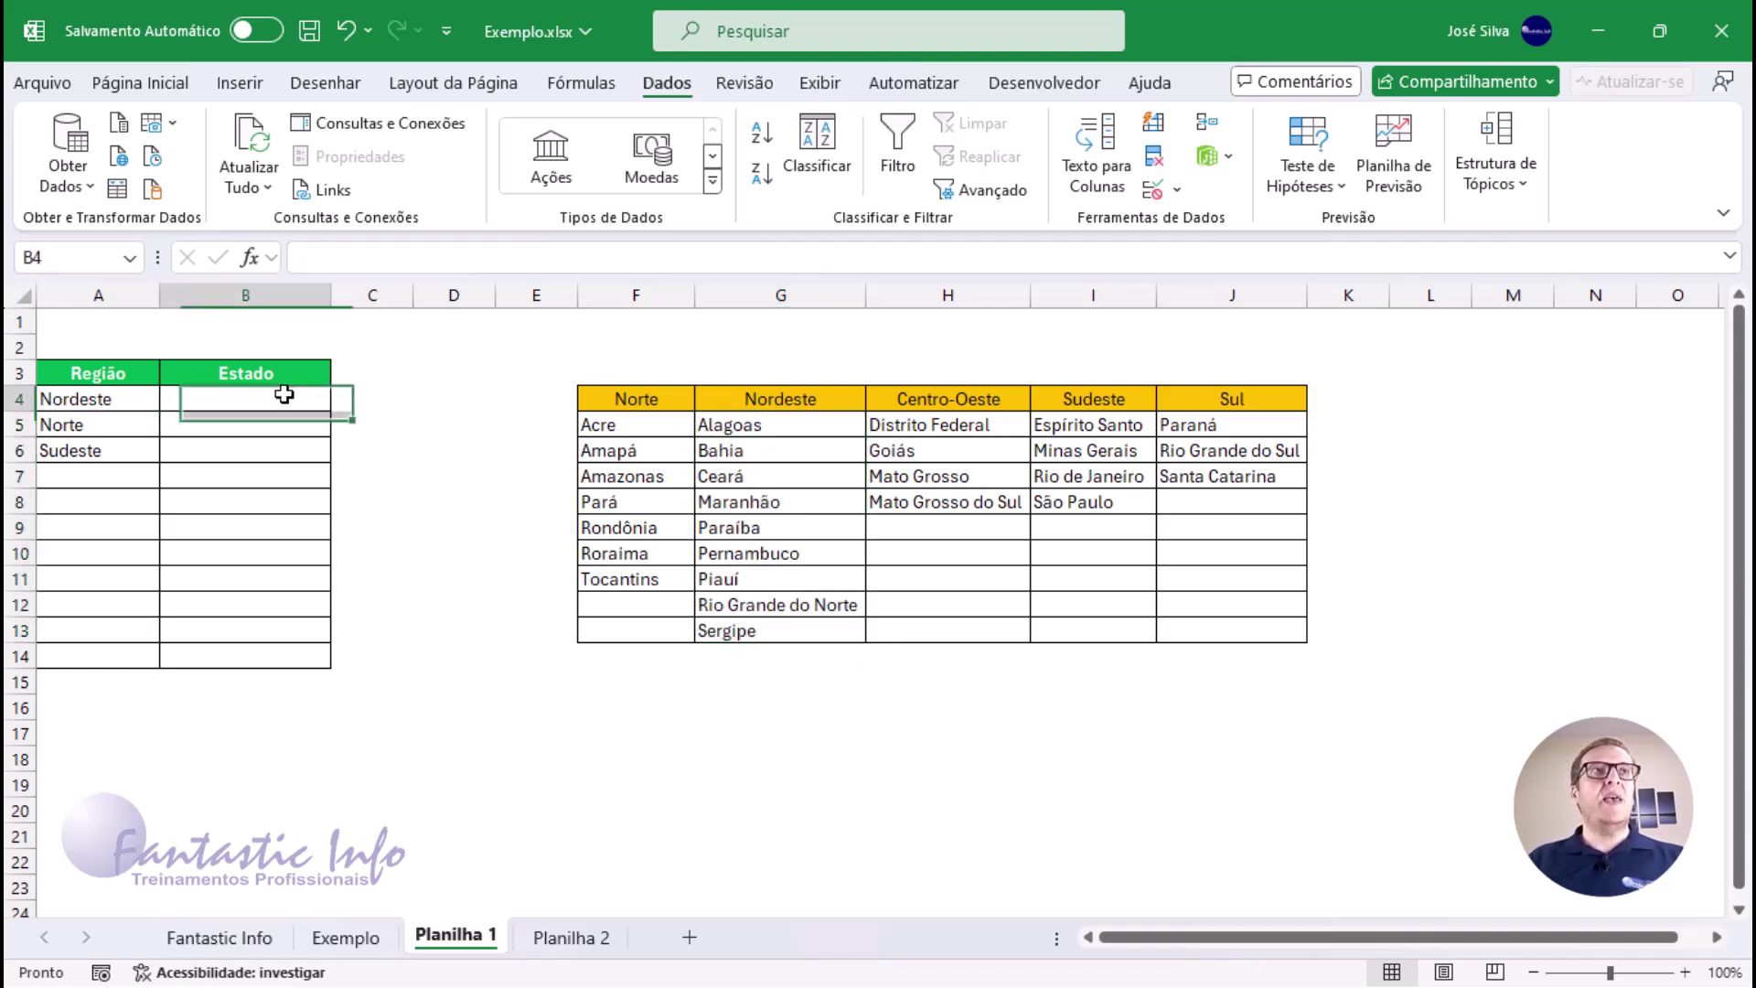
drag(255, 398, 255, 653)
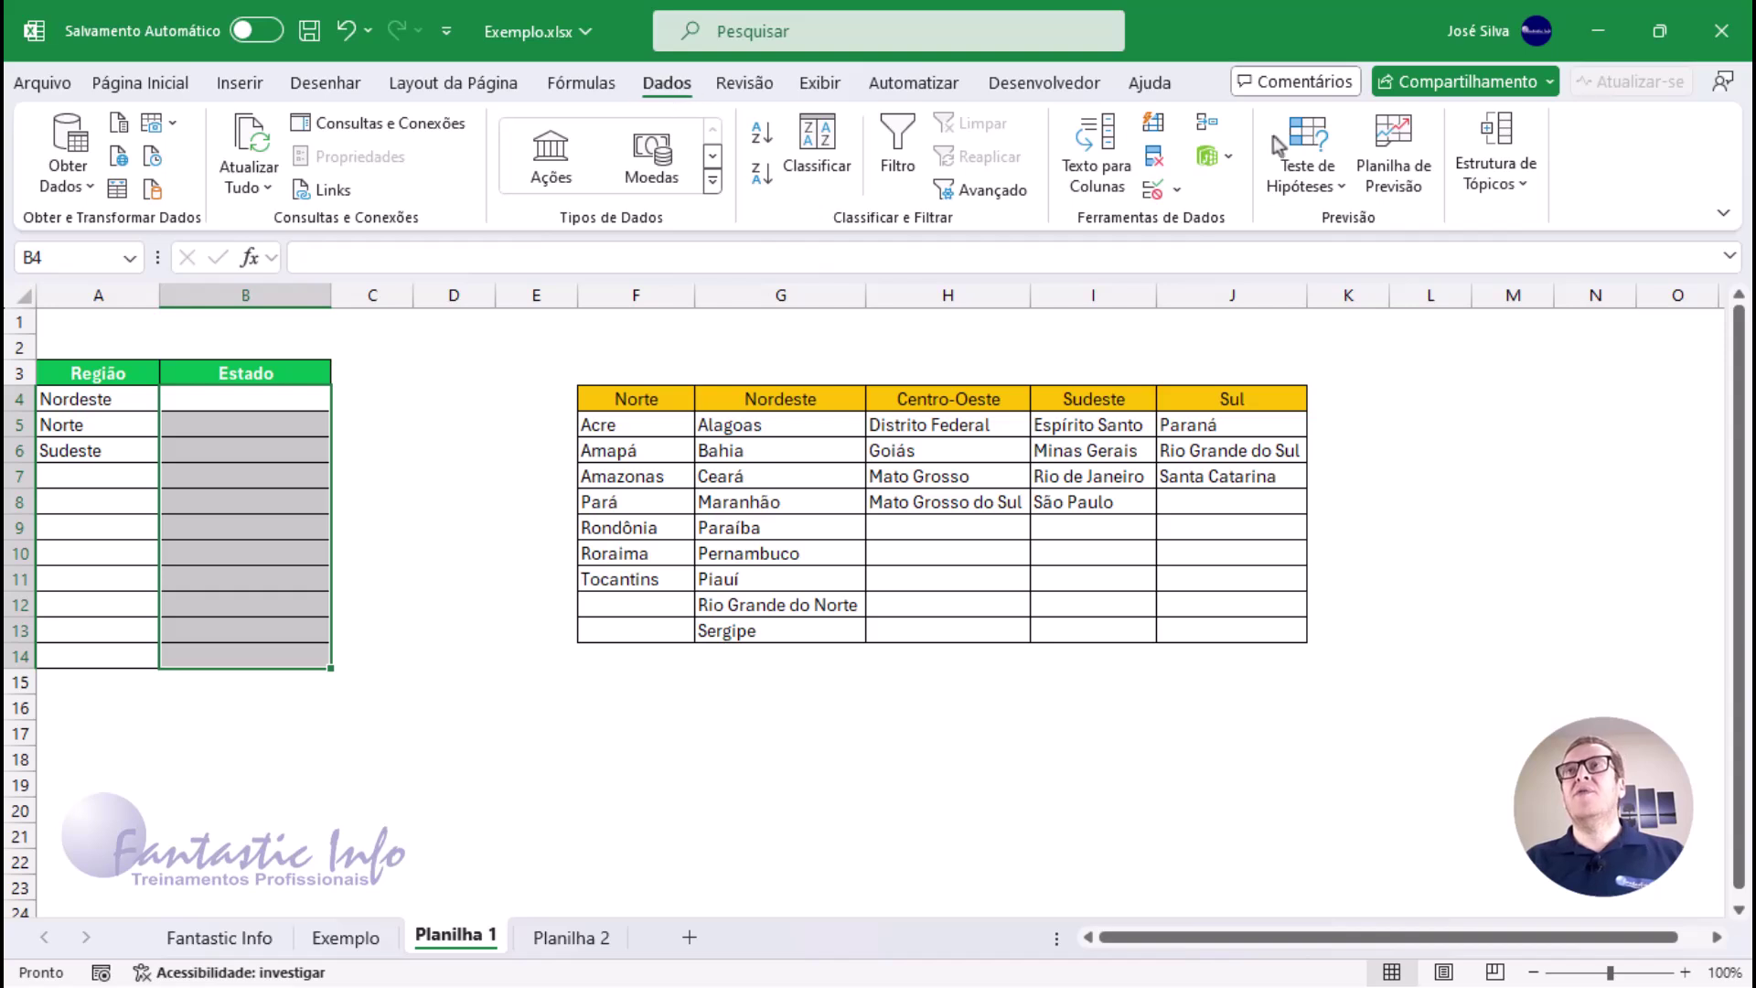
Step: Open Data Validation for B4:B14, set Permitir to Lista, and start the Fonte field
click(1177, 190)
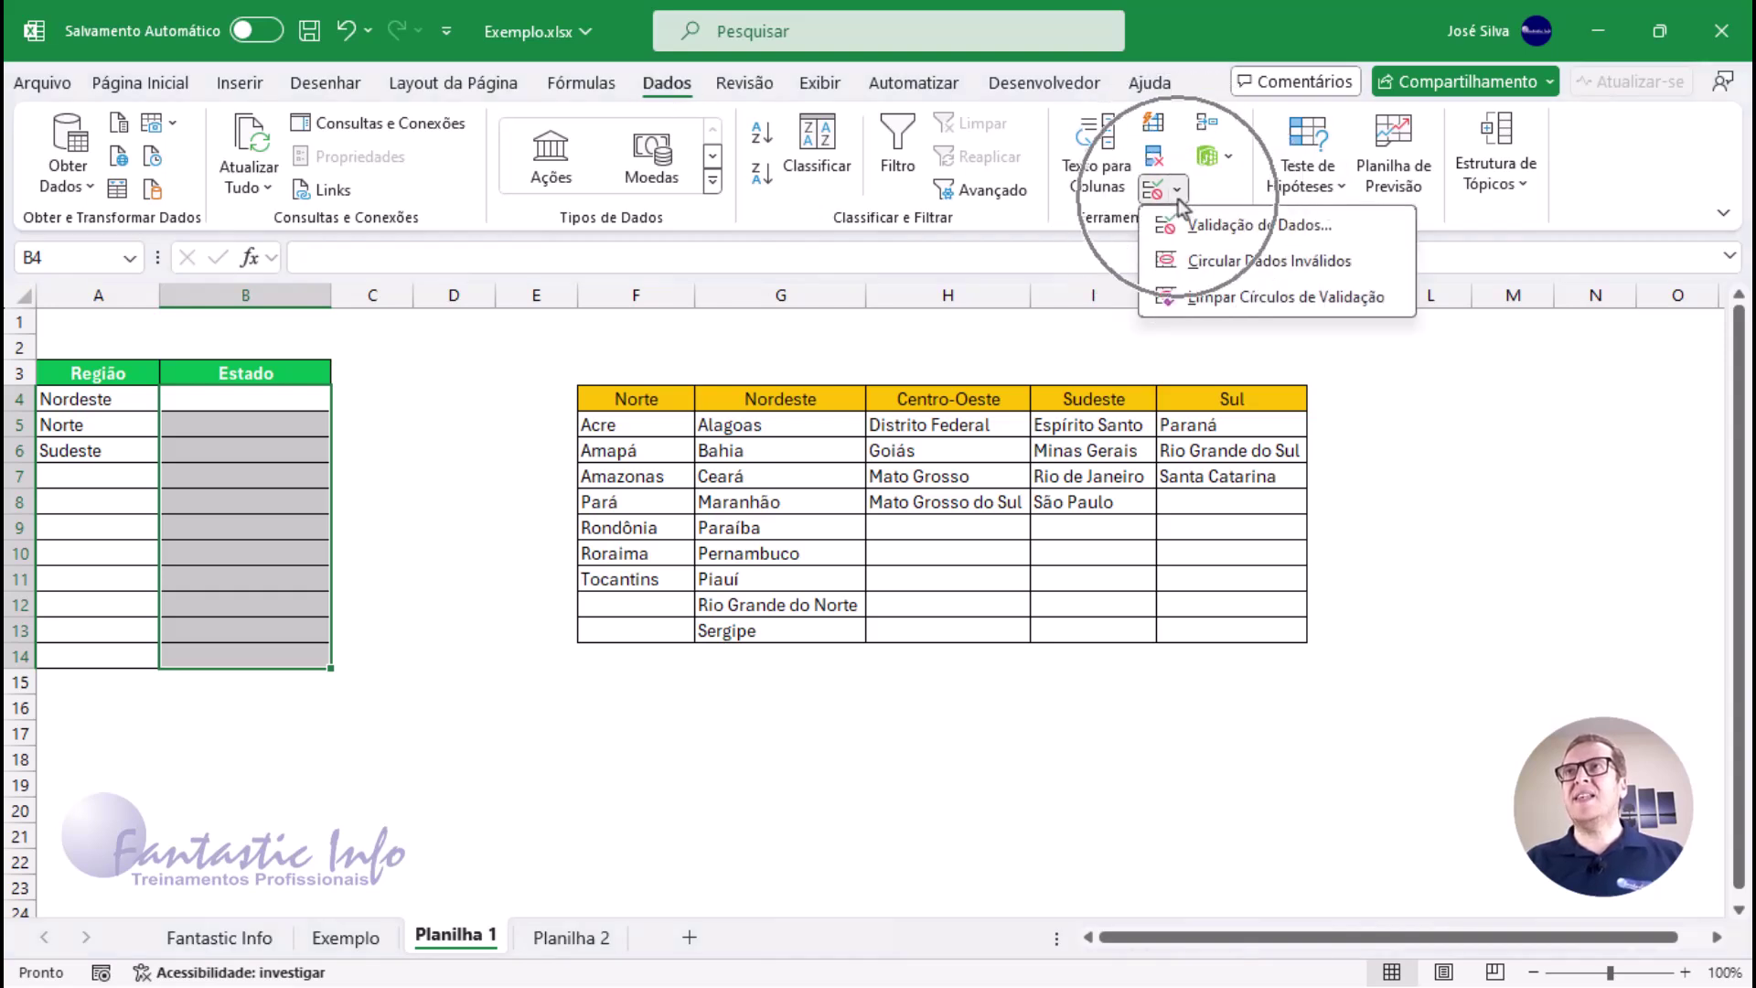
click(1236, 229)
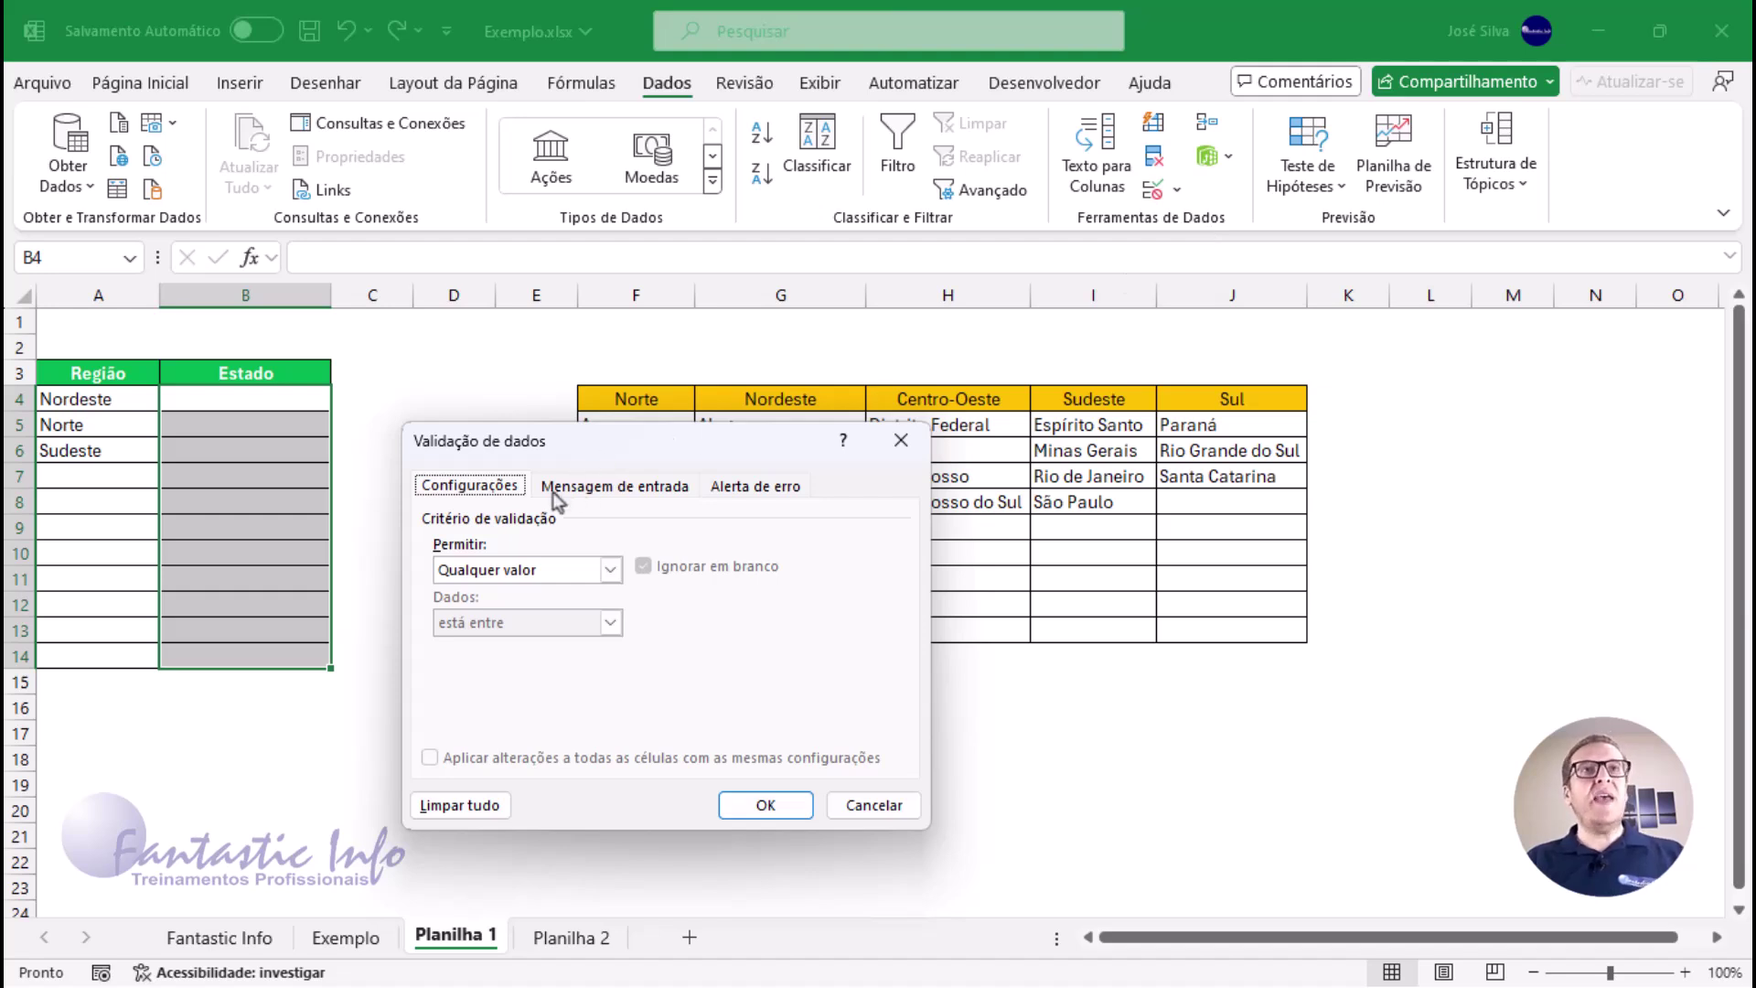
click(610, 570)
click(489, 645)
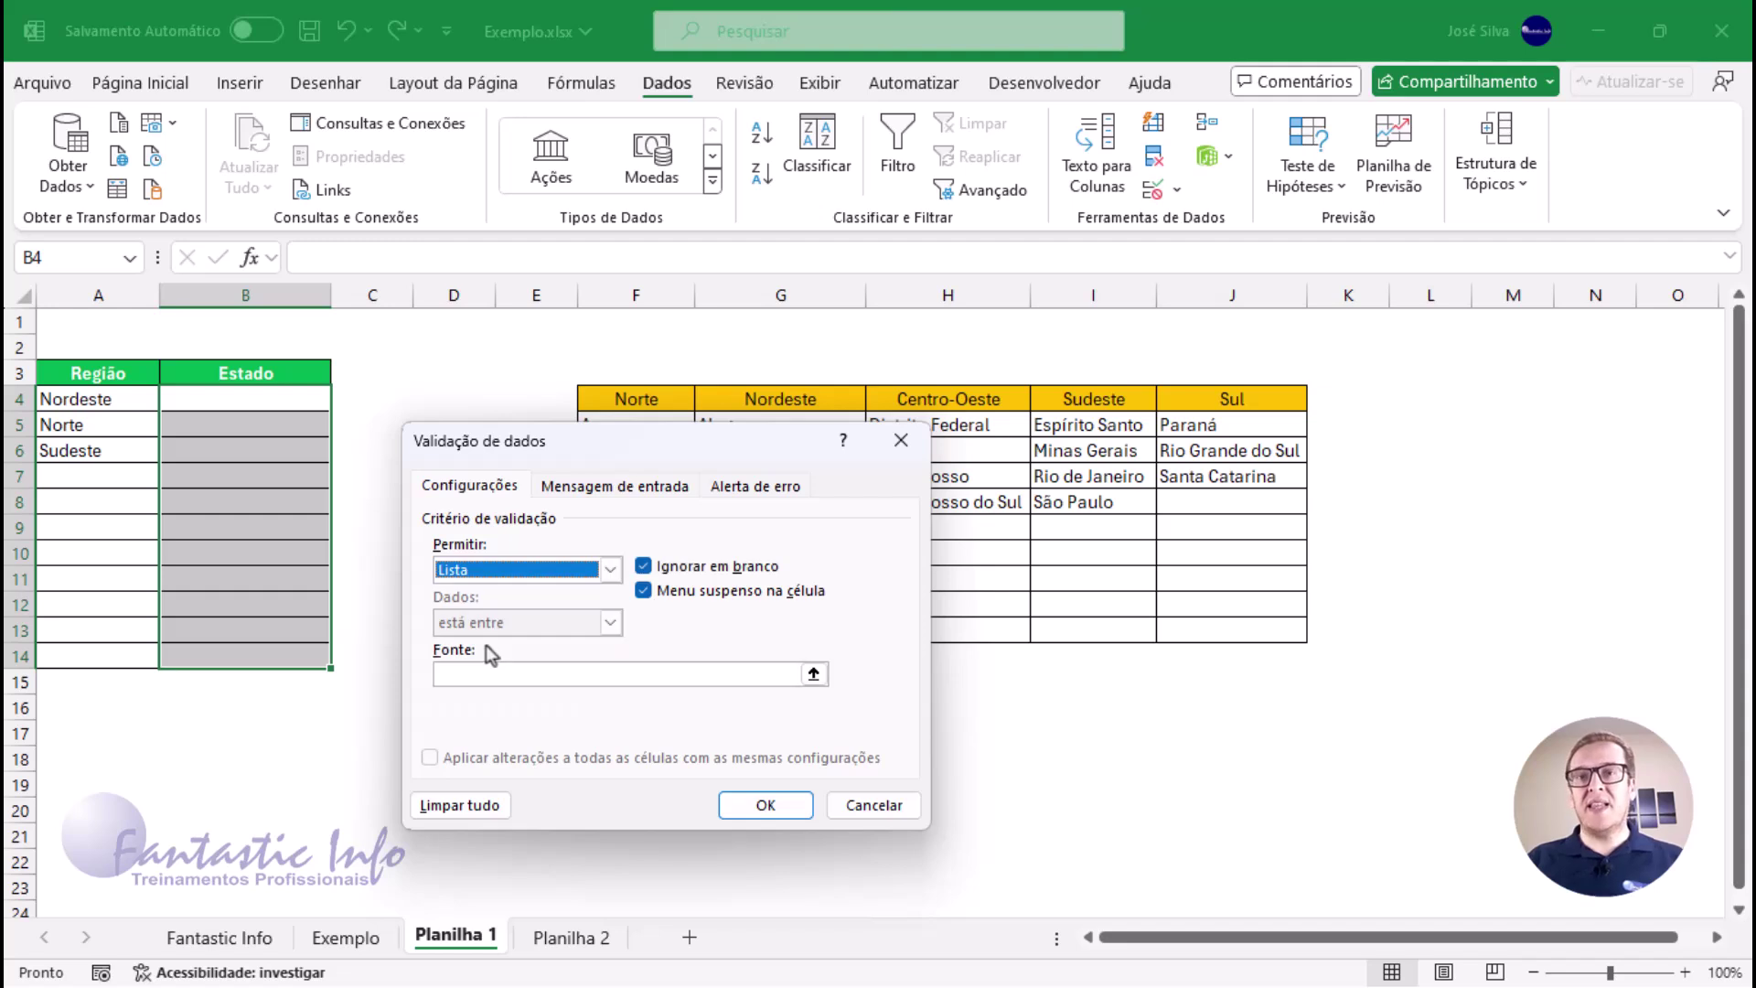
click(492, 673)
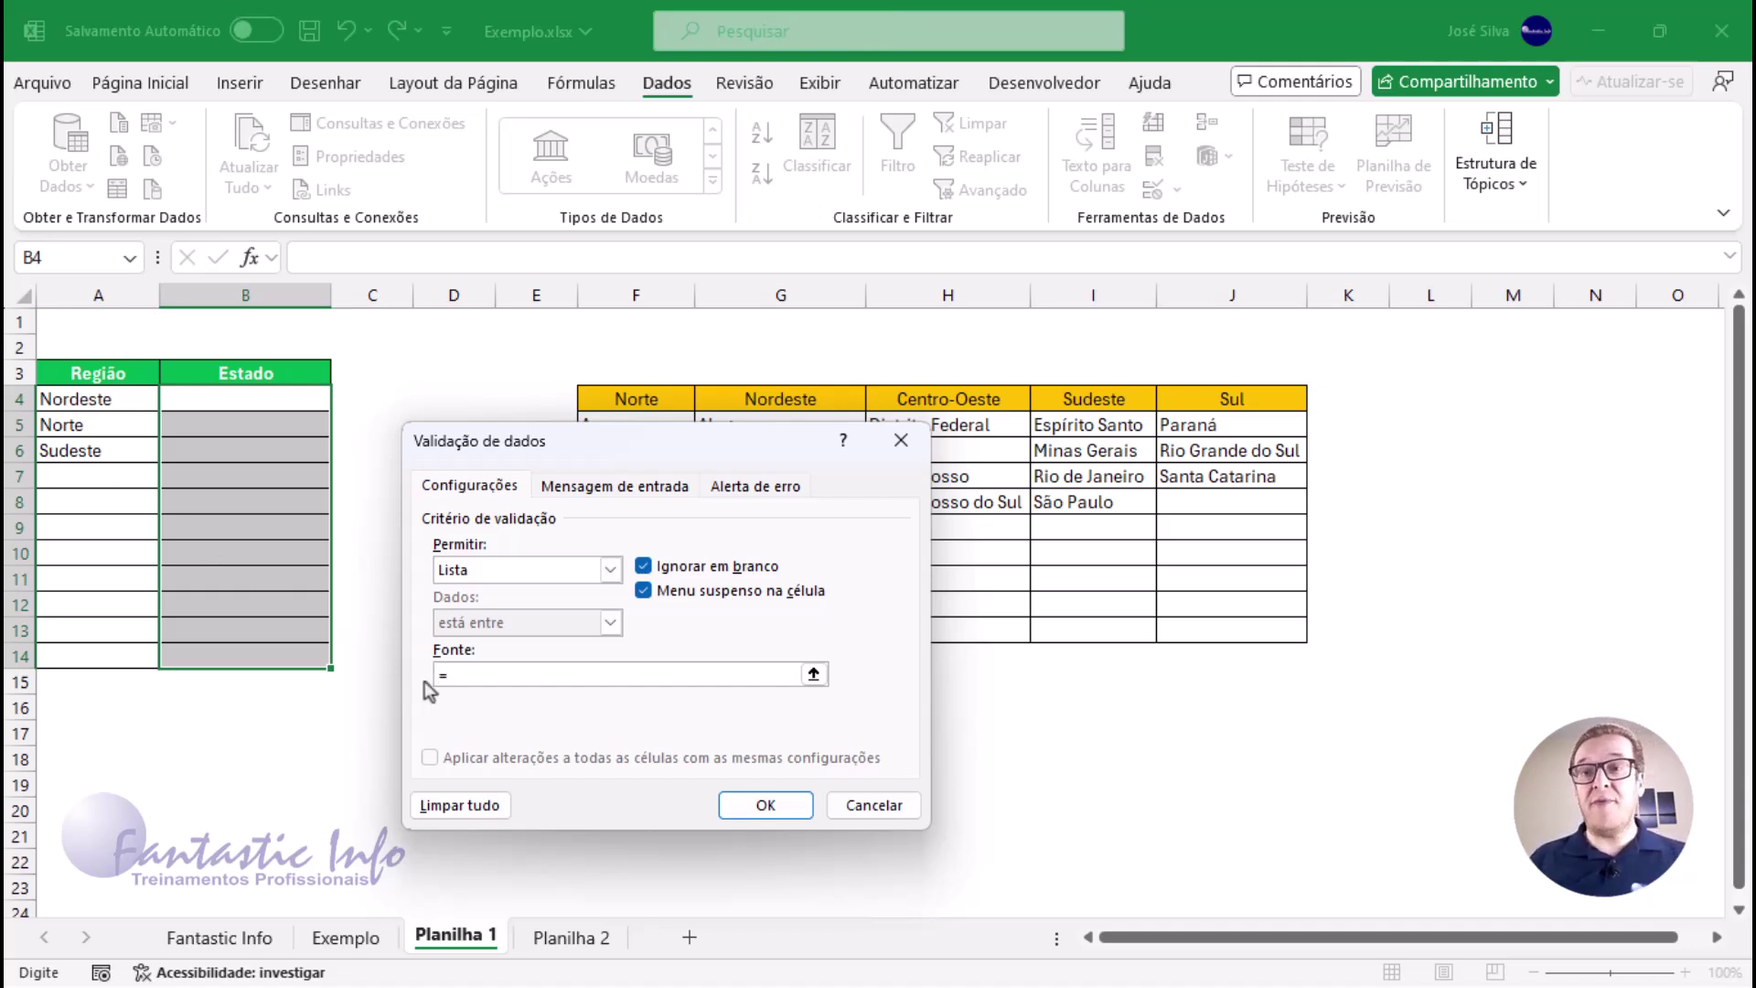
Step: Start the Fonte formula as =PROCX(A4; with A4's region as the lookup value
text(PRO)
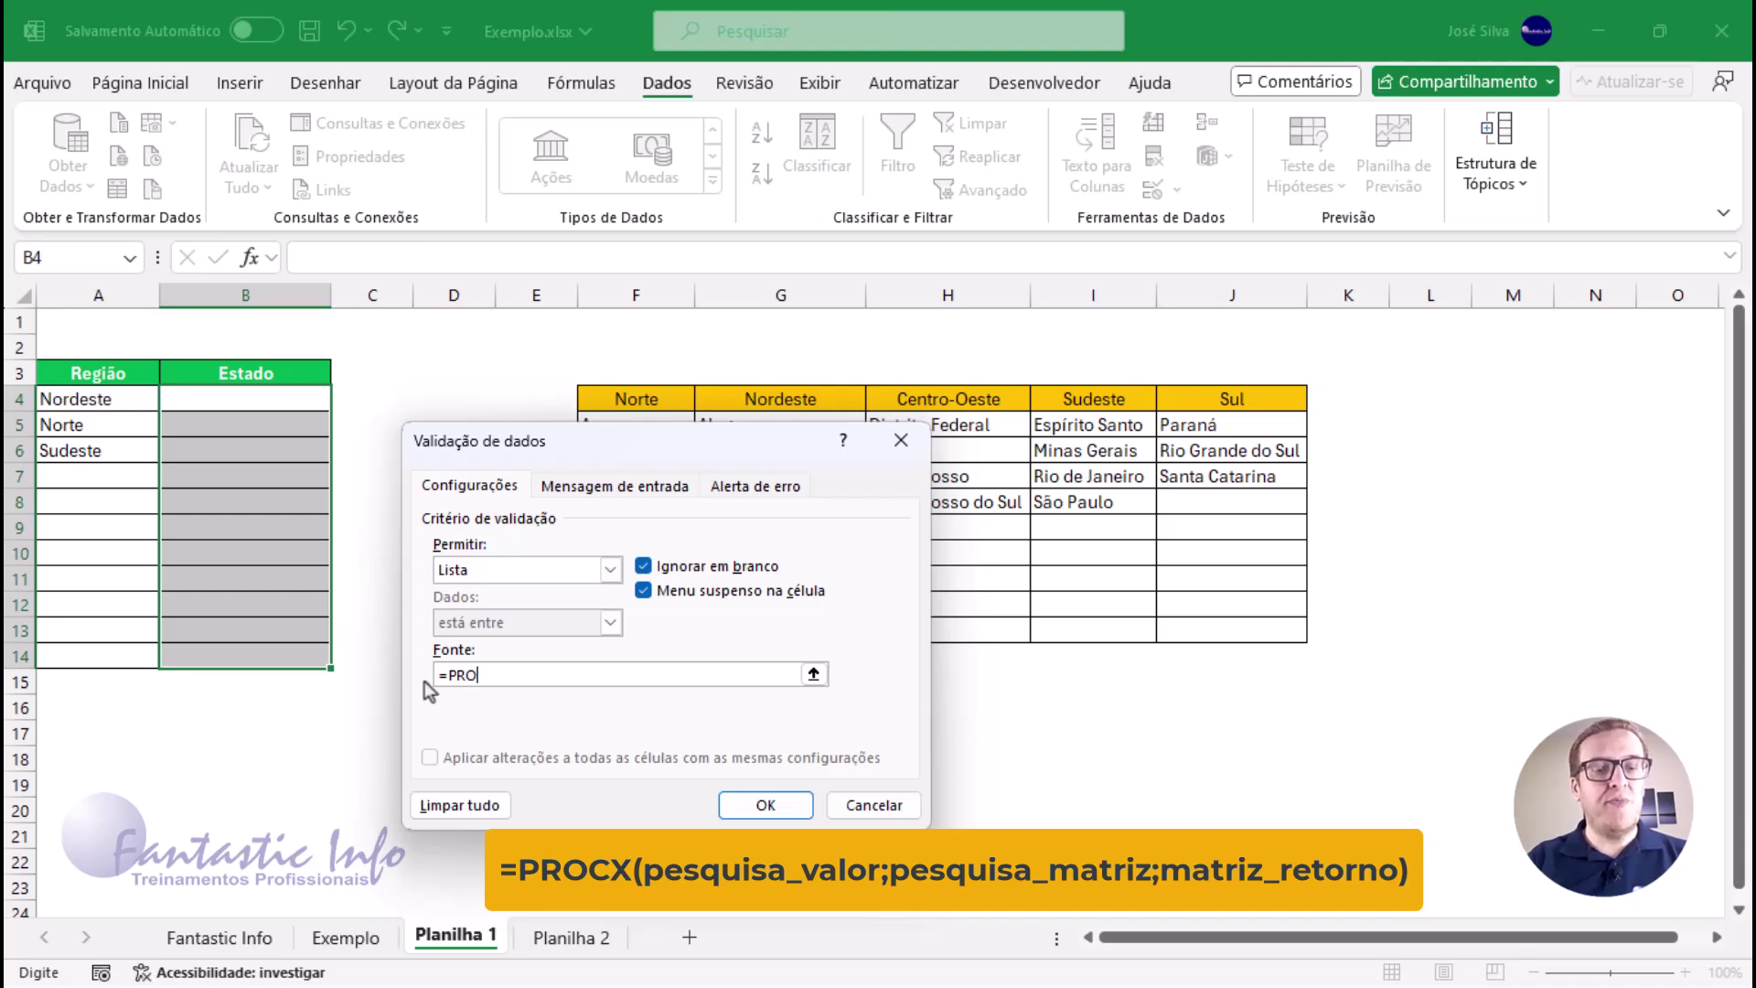
text(CX)
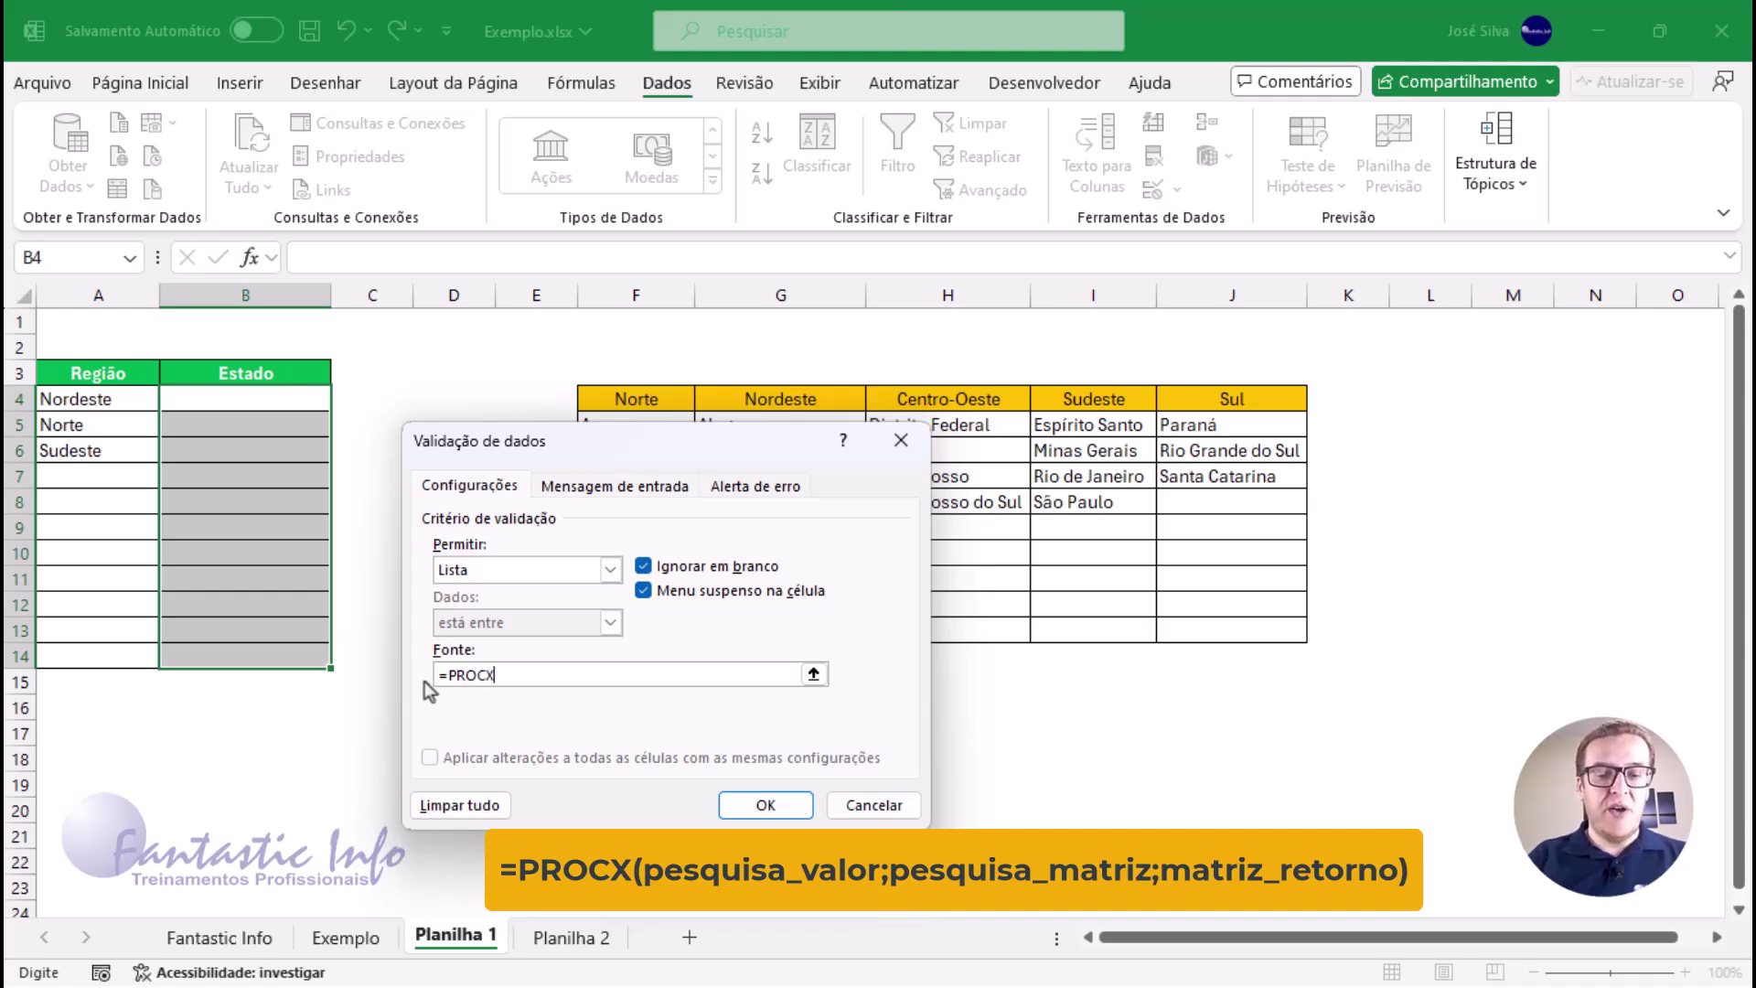
text(()
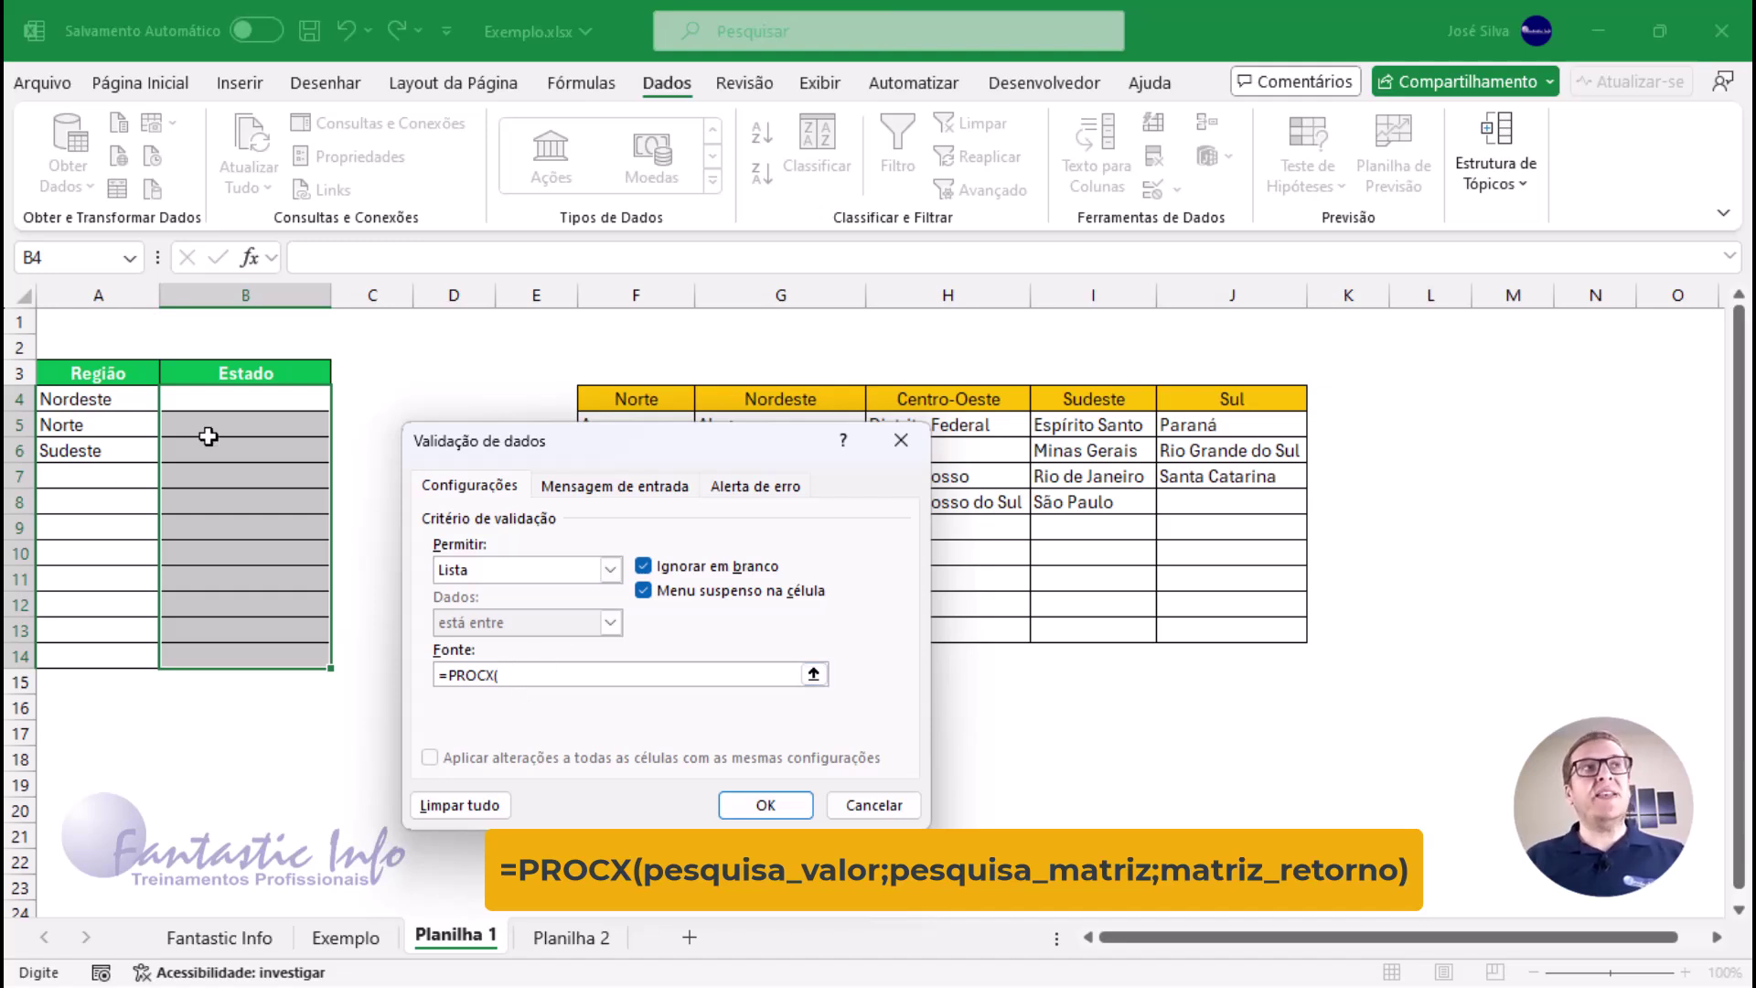
click(99, 401)
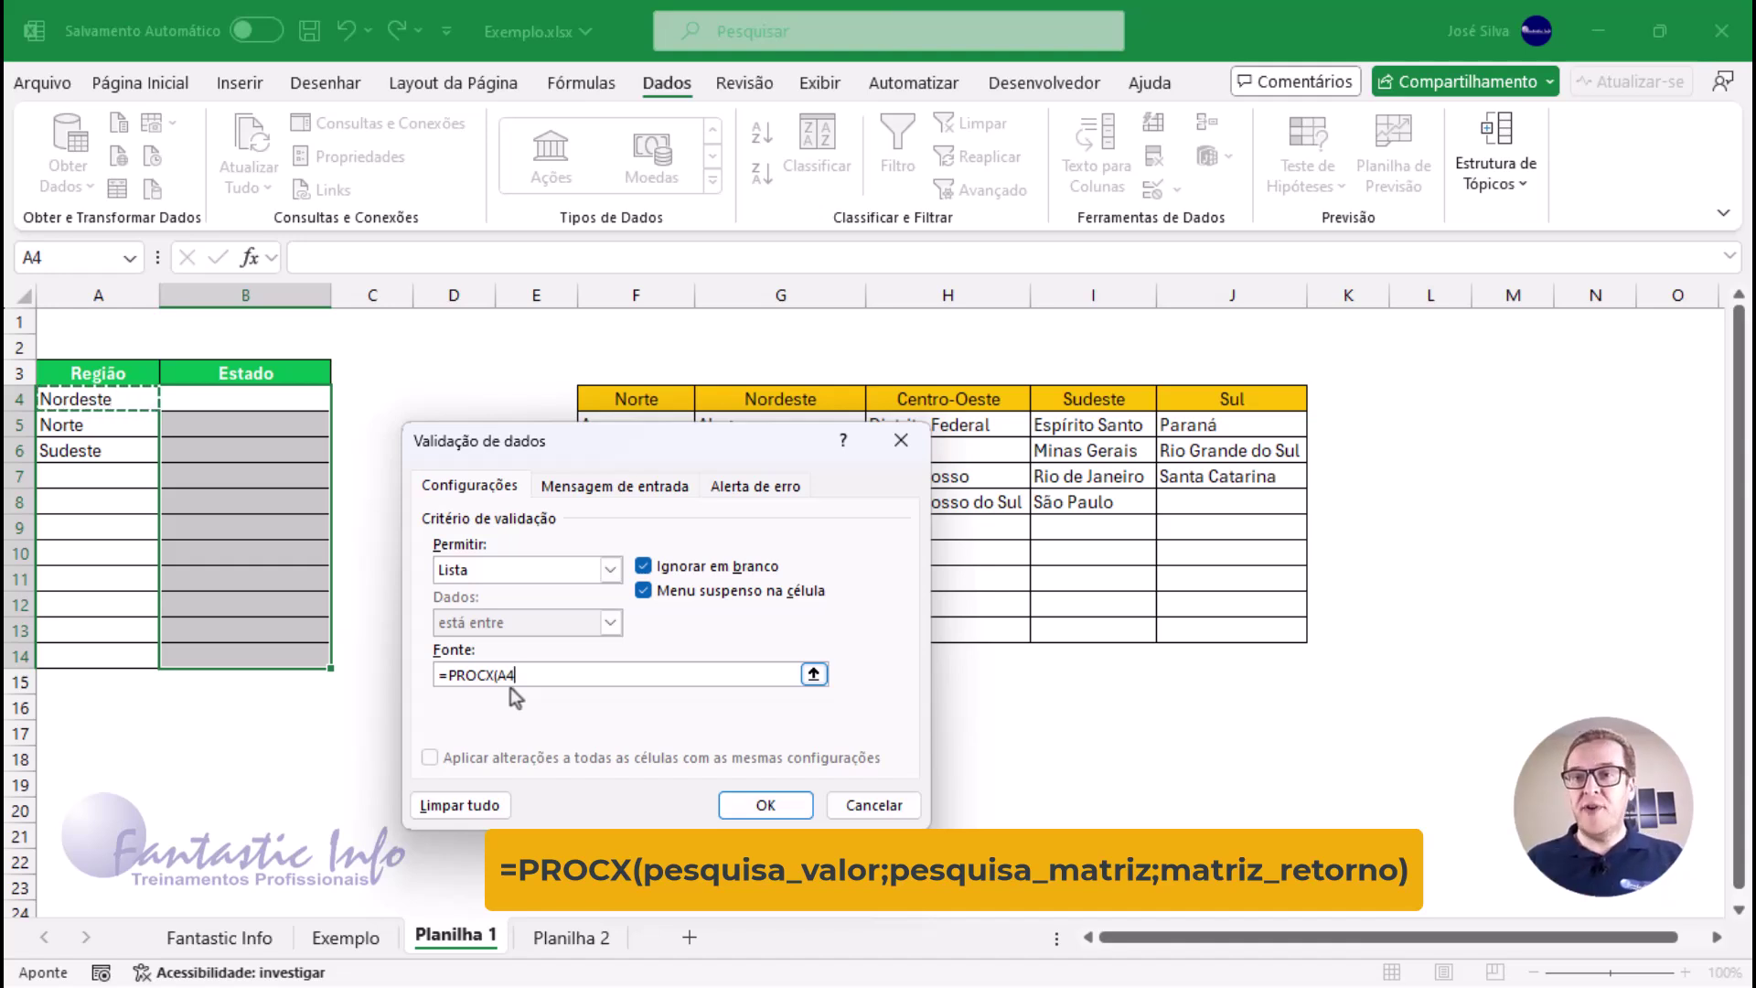
text(;)
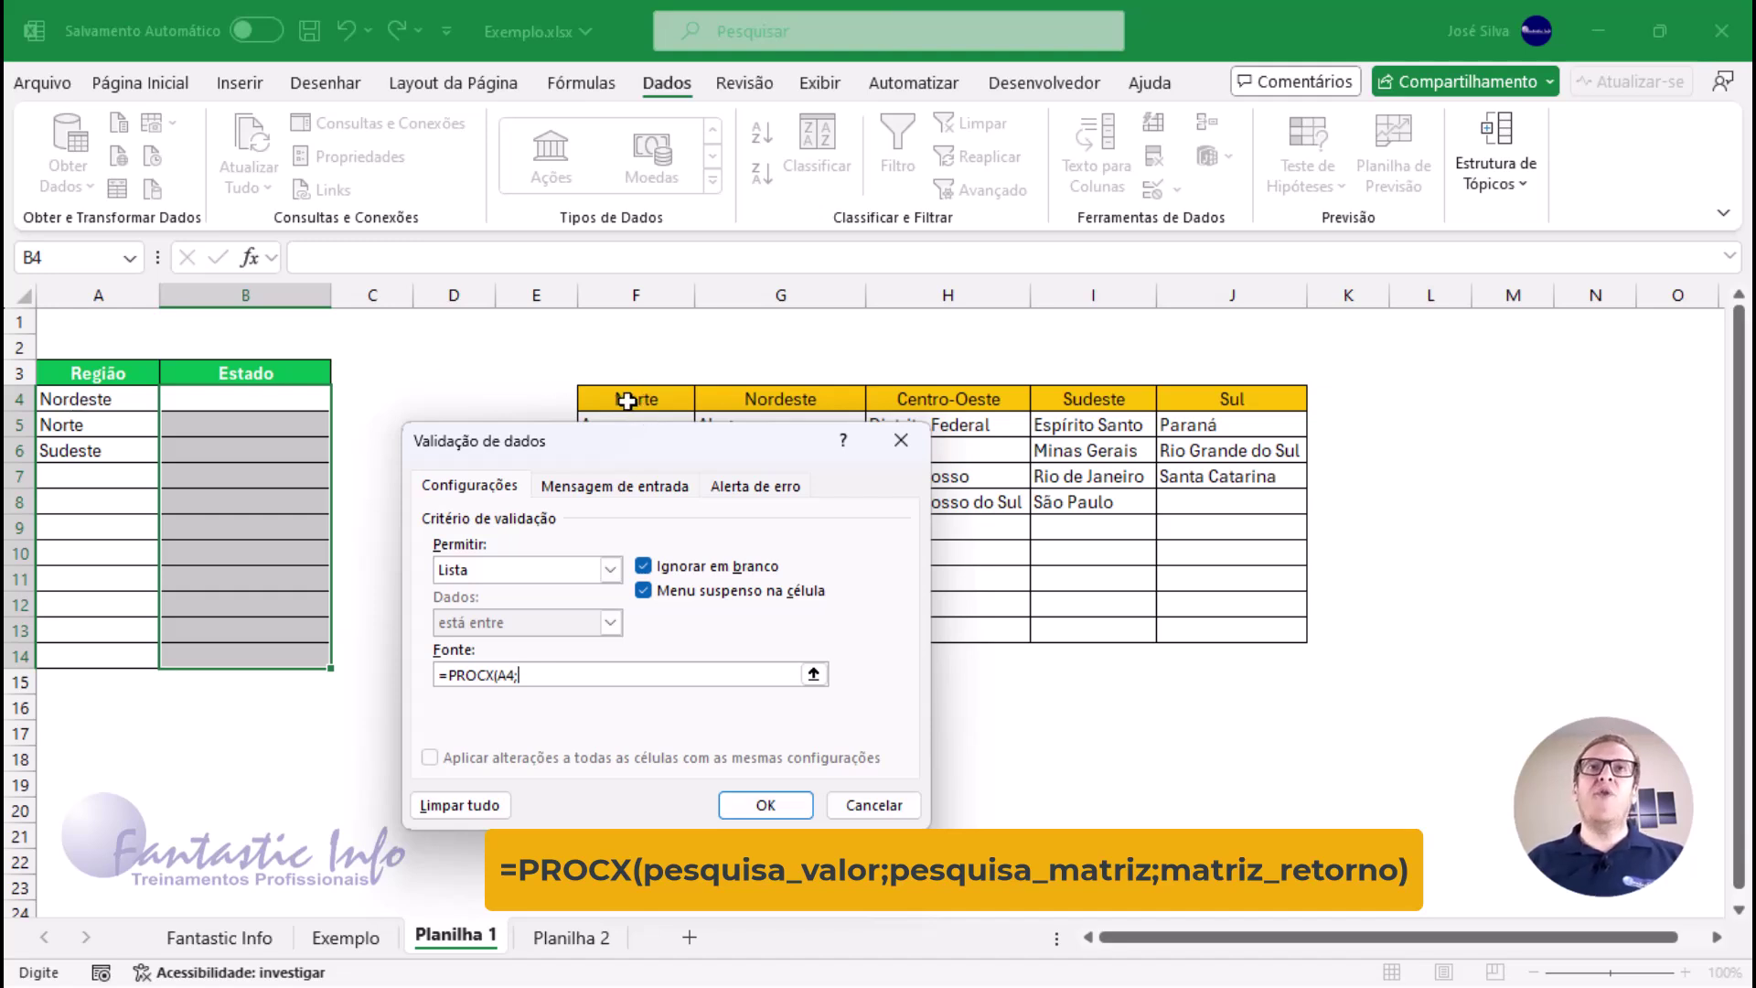
Step: Add $F$4:$J$4 as the PROCX lookup range and $F$5:$J$13 as the return range
drag(635, 399, 1229, 400)
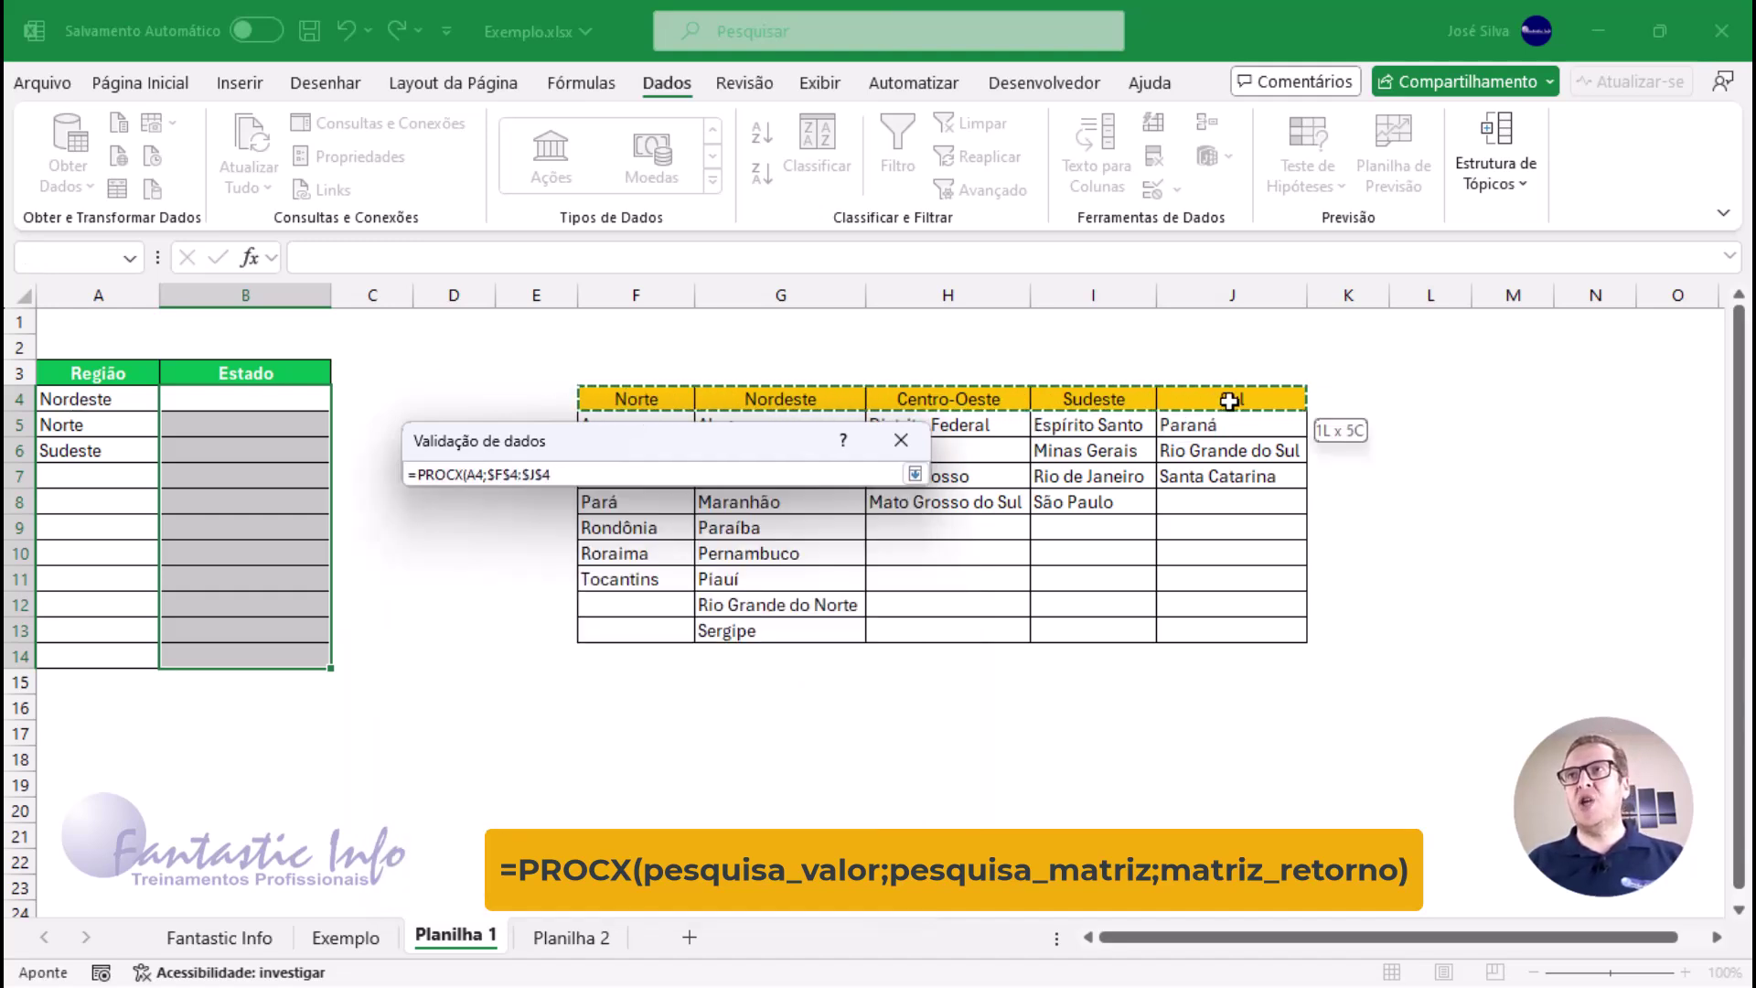
drag(1228, 400, 1228, 399)
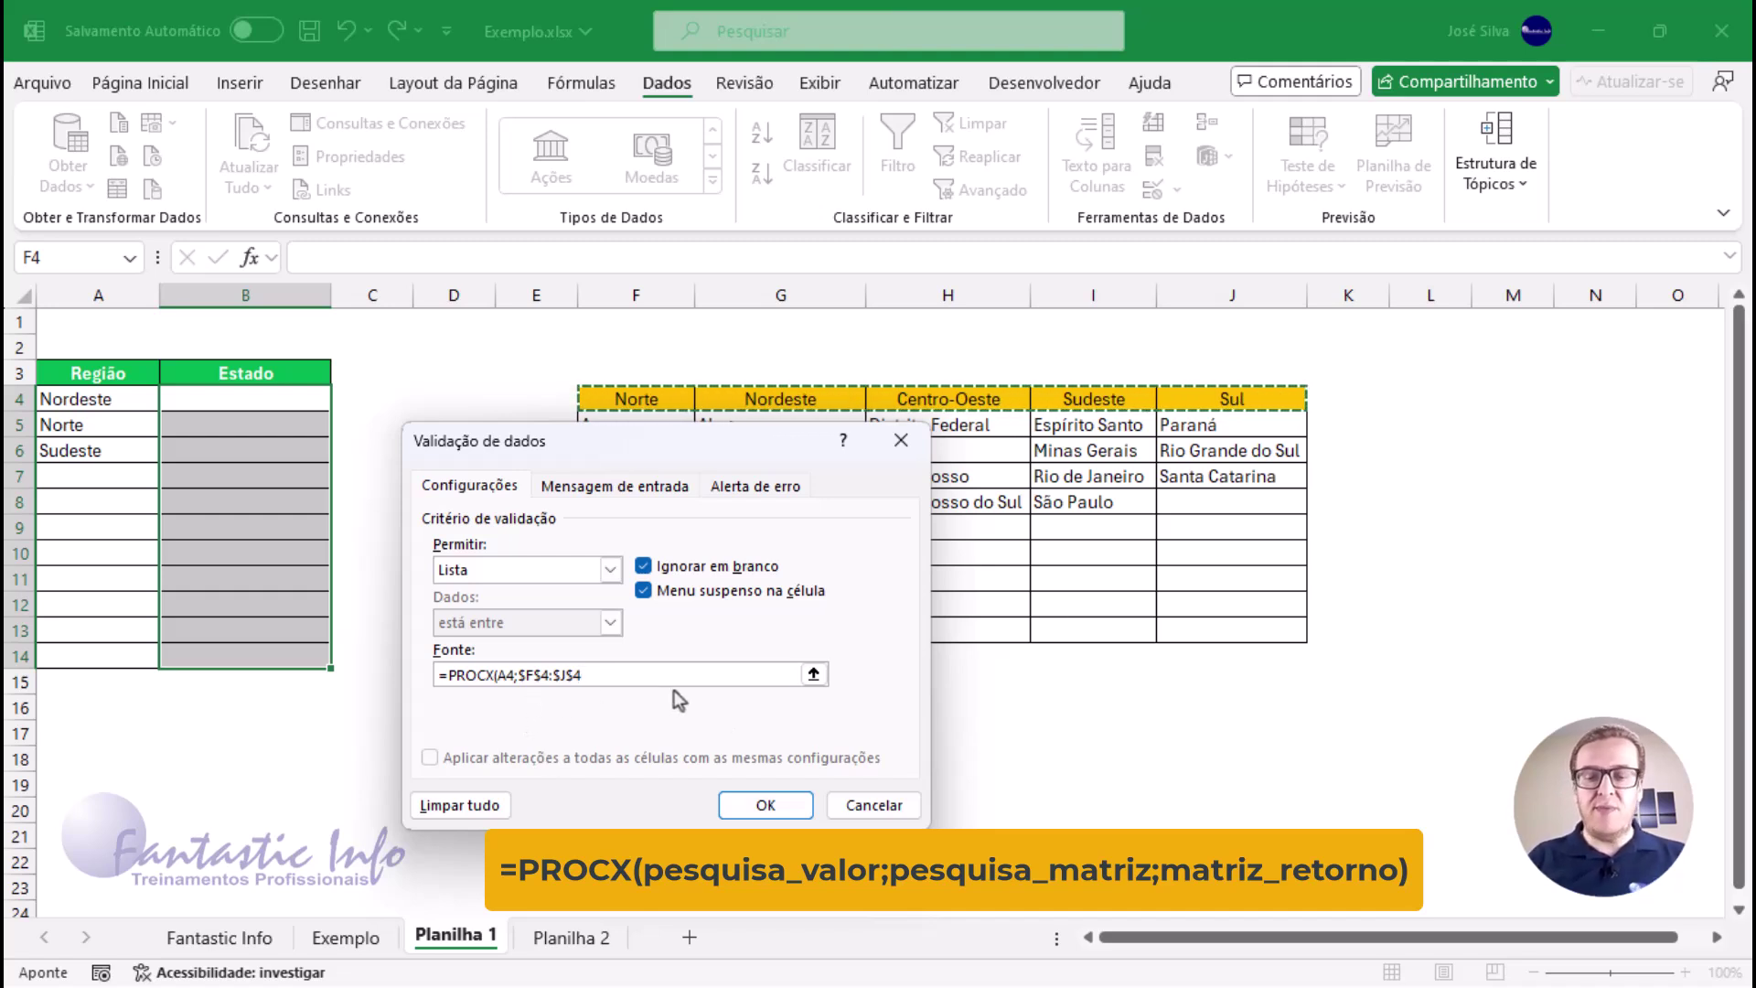
text(;)
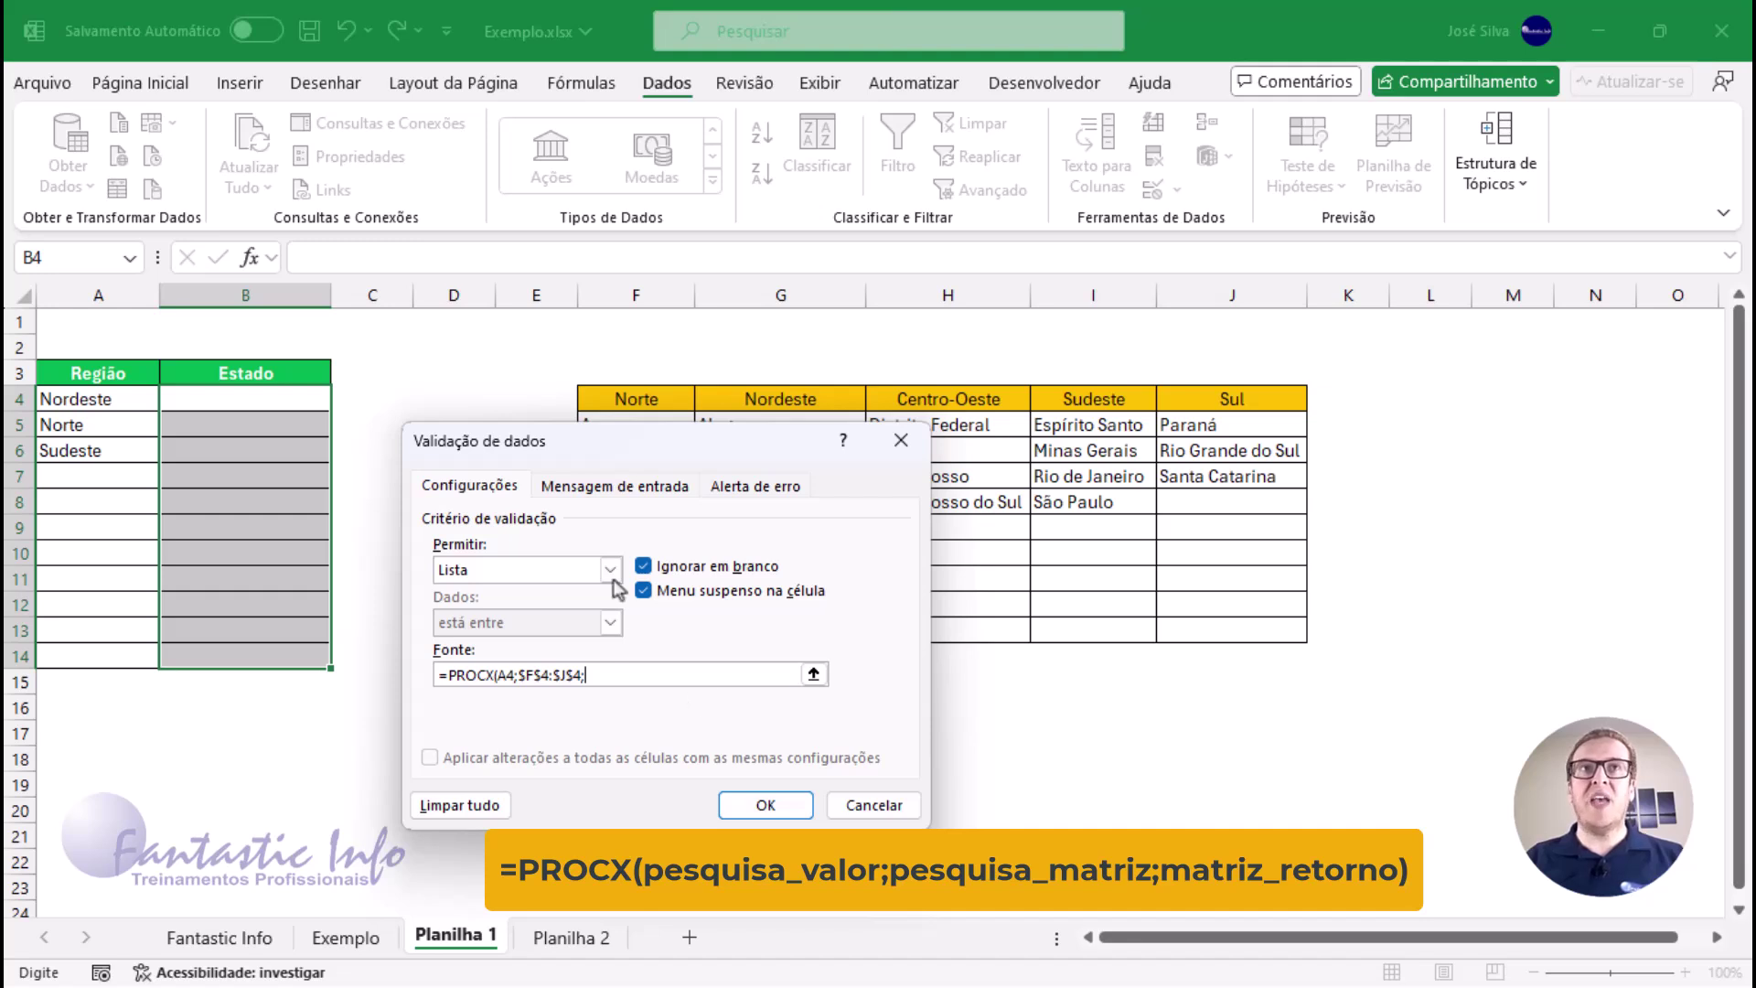
mouse_move(650, 442)
mouse_down()
mouse_move(610, 469)
mouse_move(1206, 627)
mouse_up()
click(618, 426)
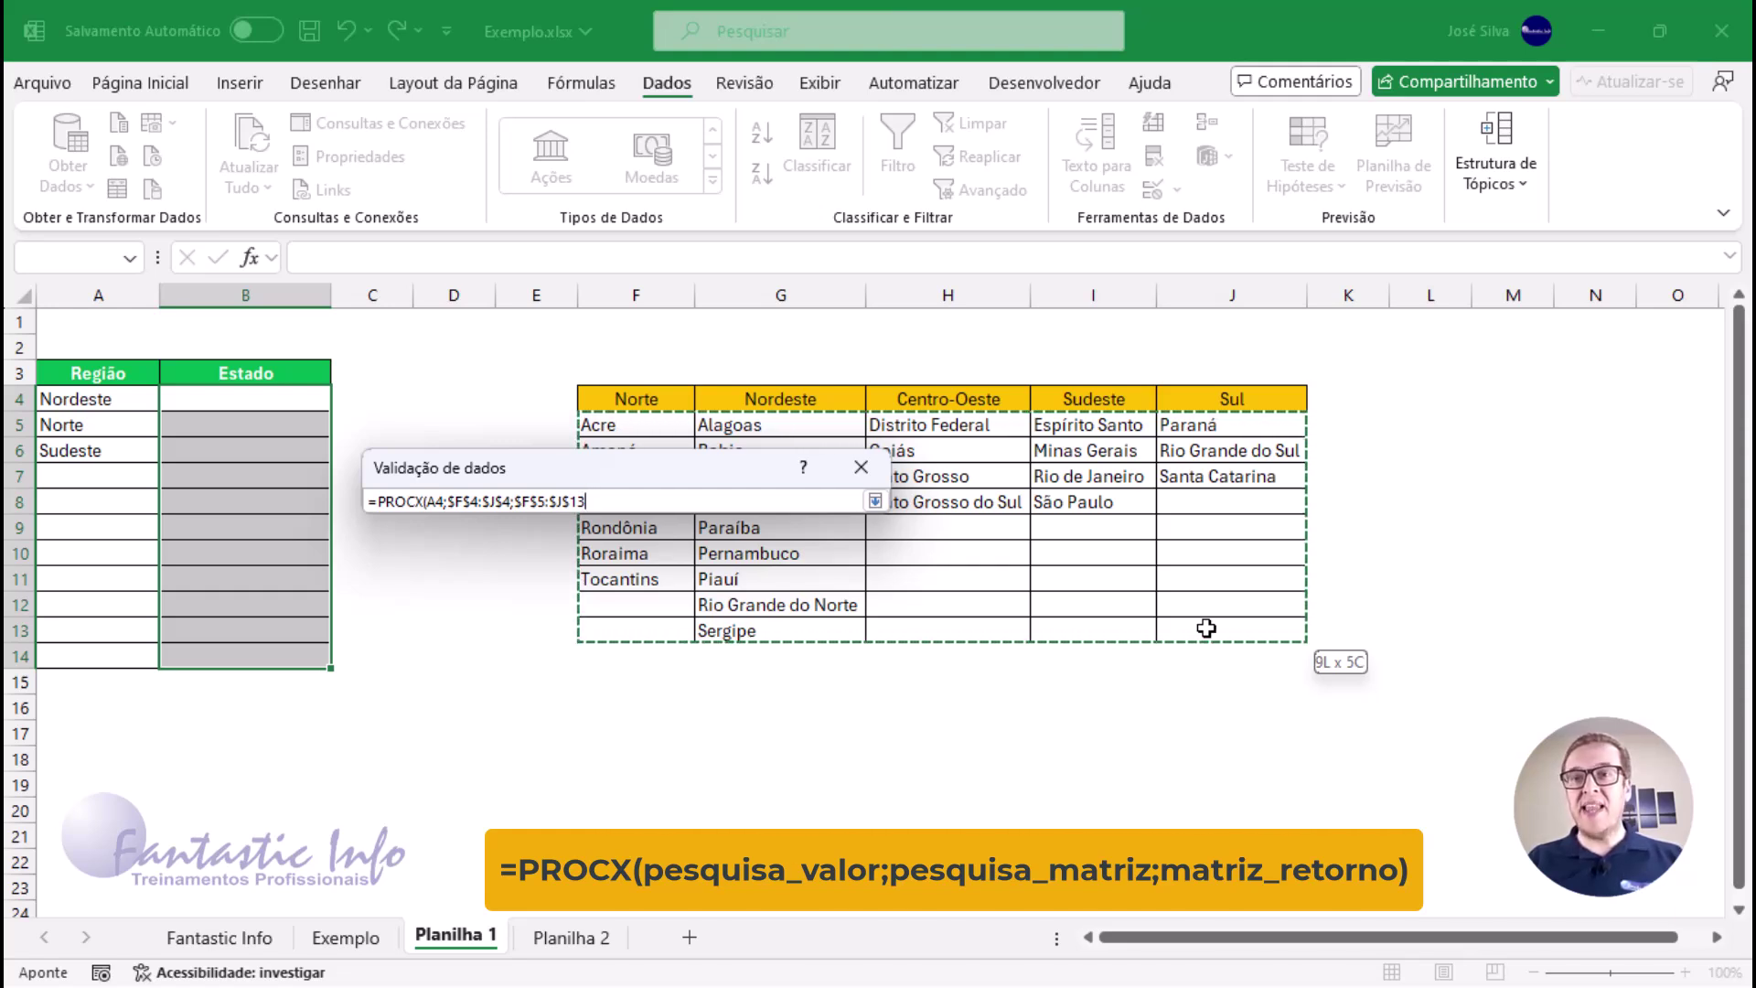
Step: Close the source as =PROCX(A4;$F$4:$J$4;$F$5:$J$13) and confirm the validation for B4:B14
key(Return)
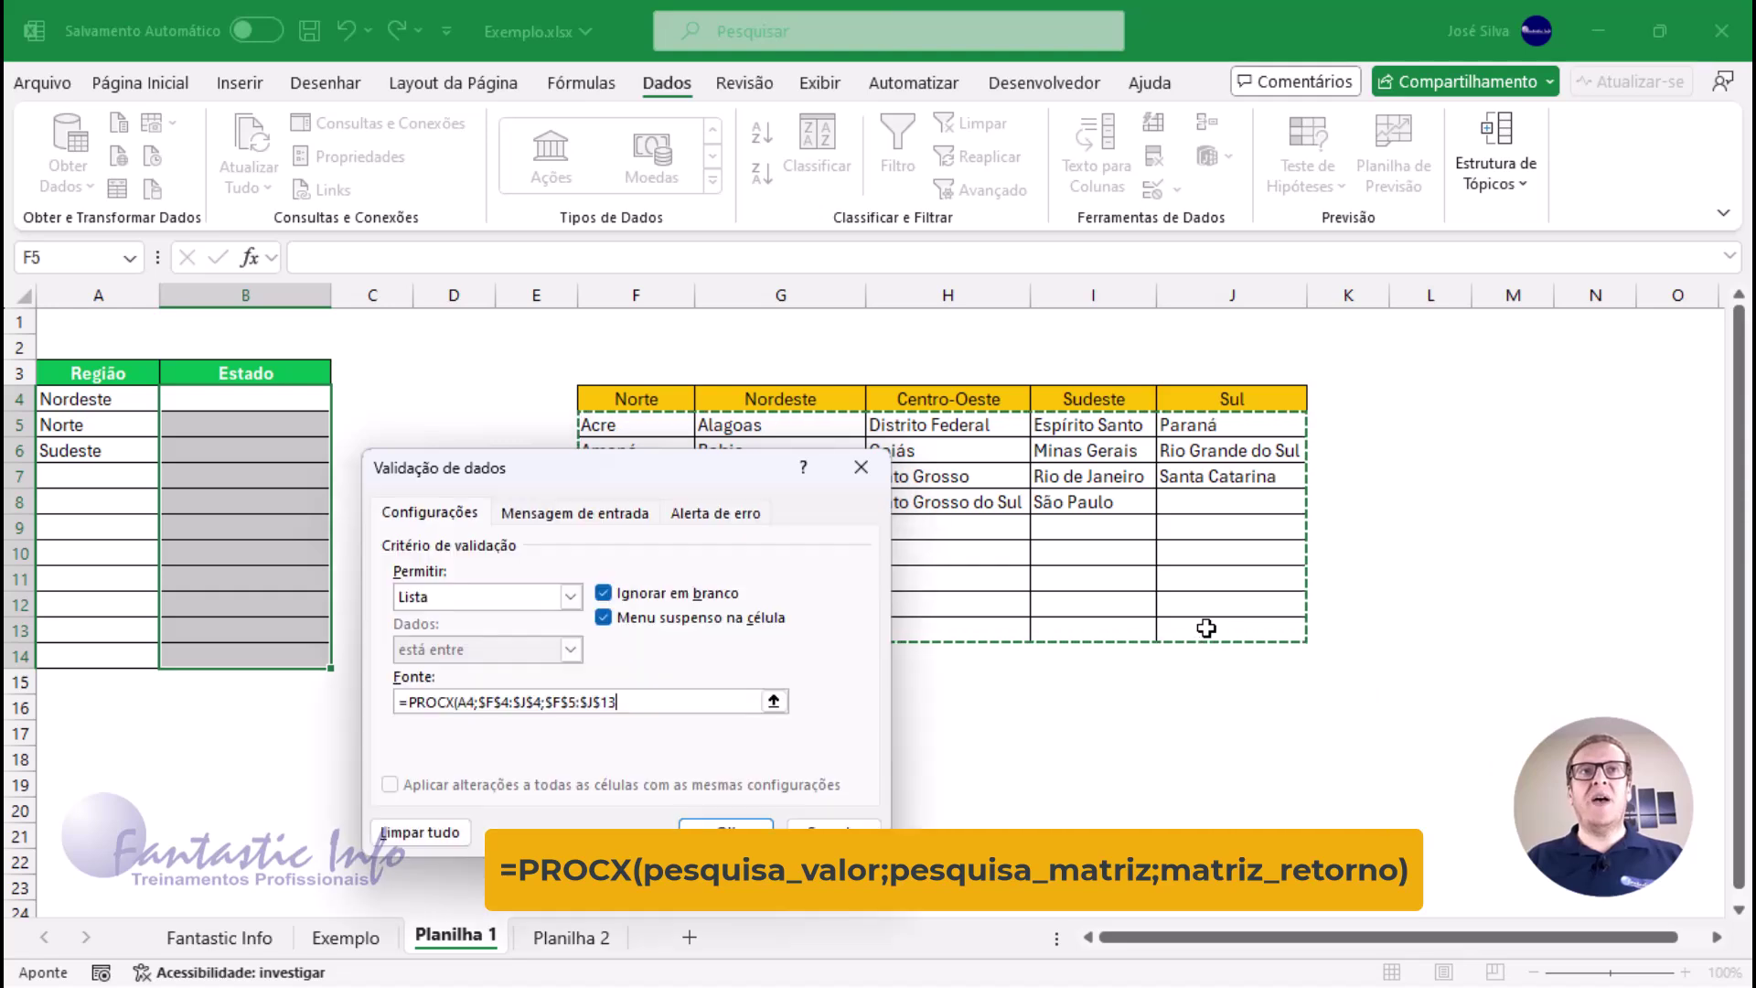
text())
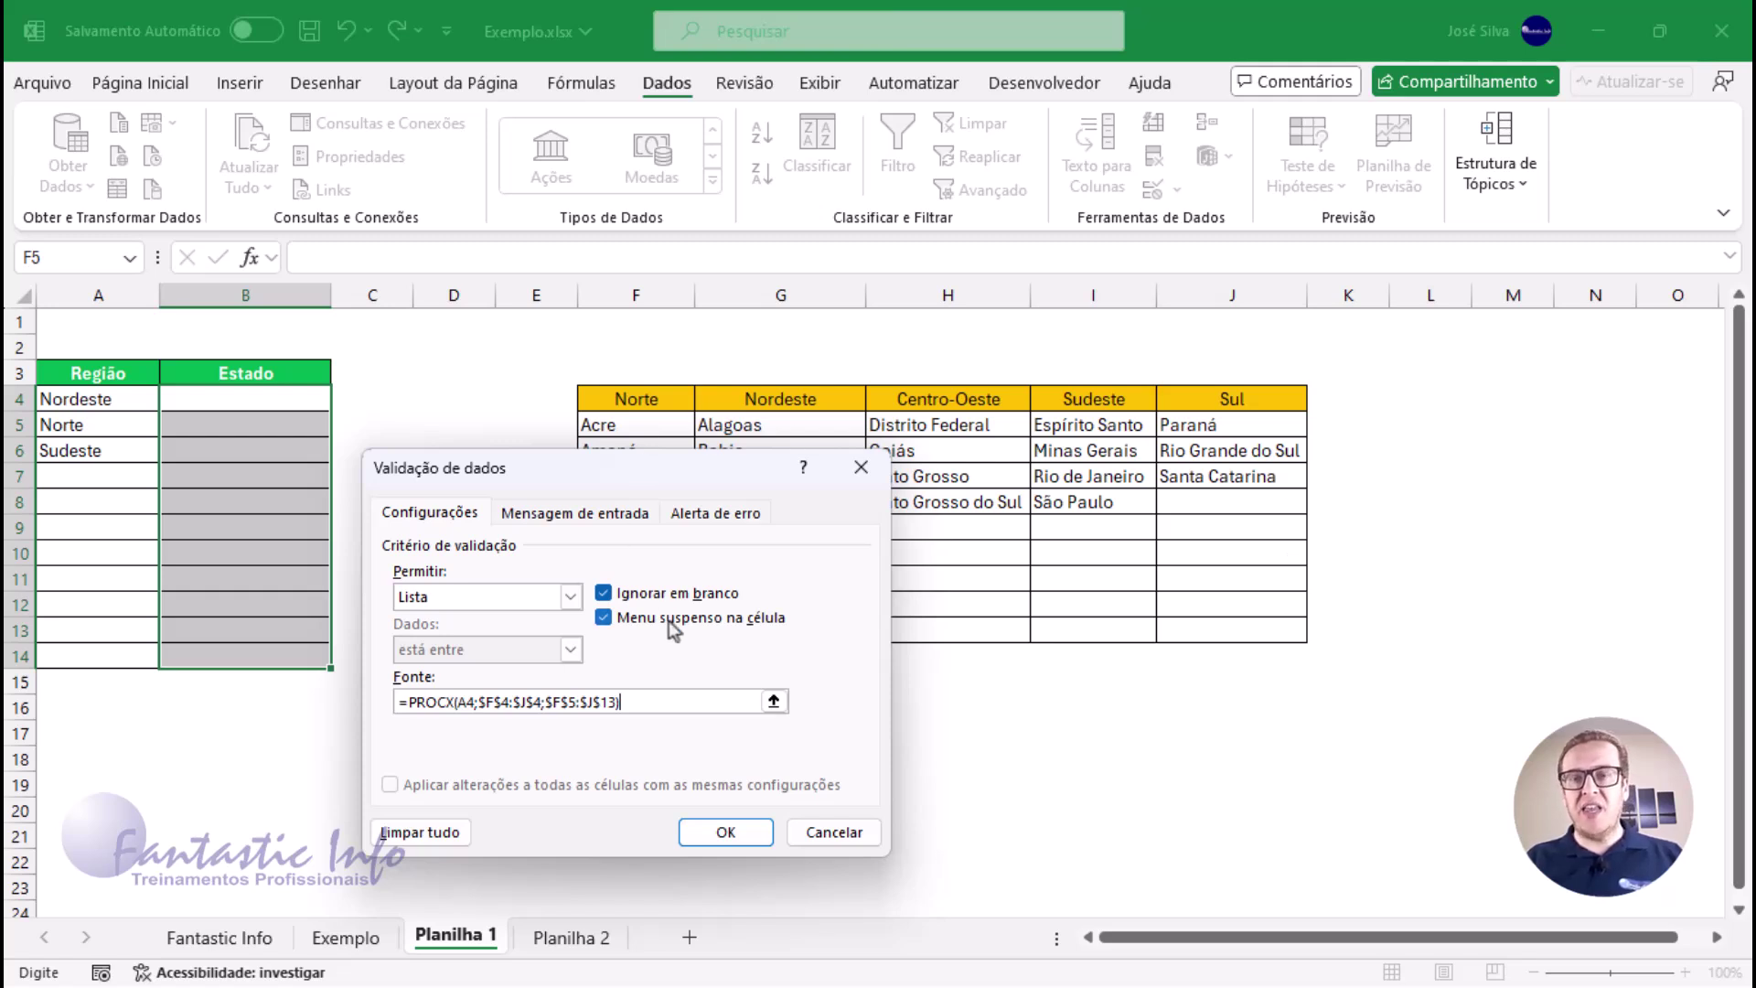
click(729, 835)
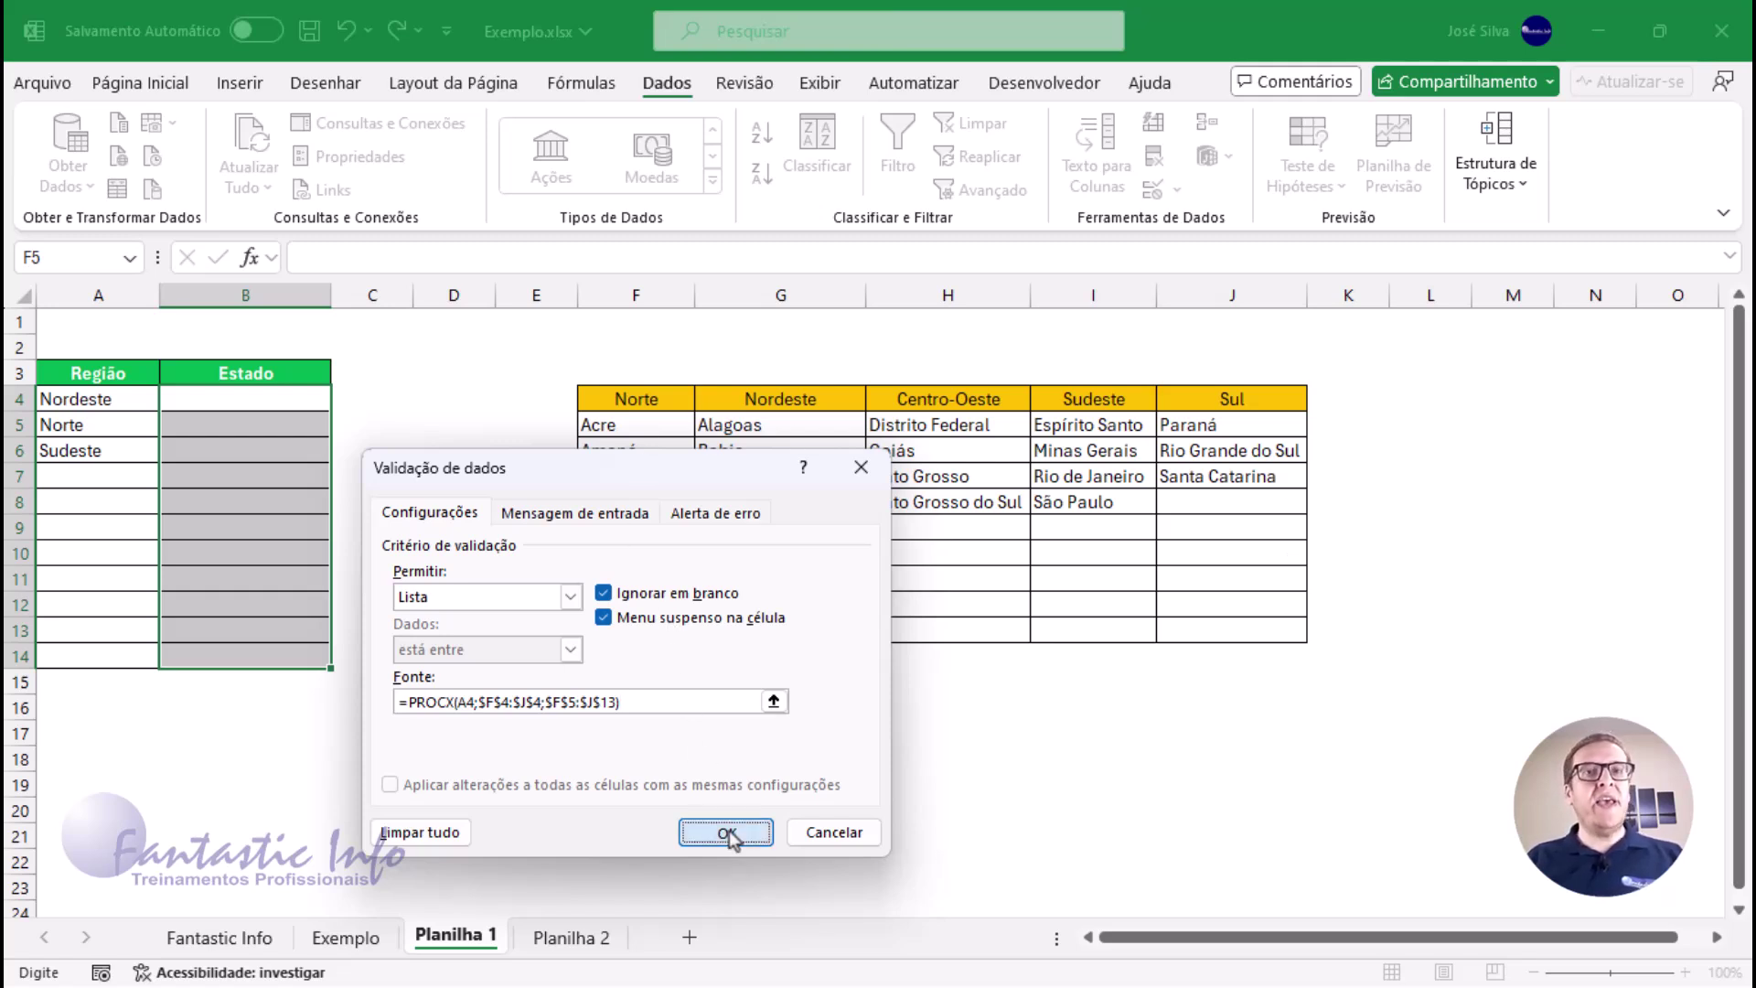
click(196, 399)
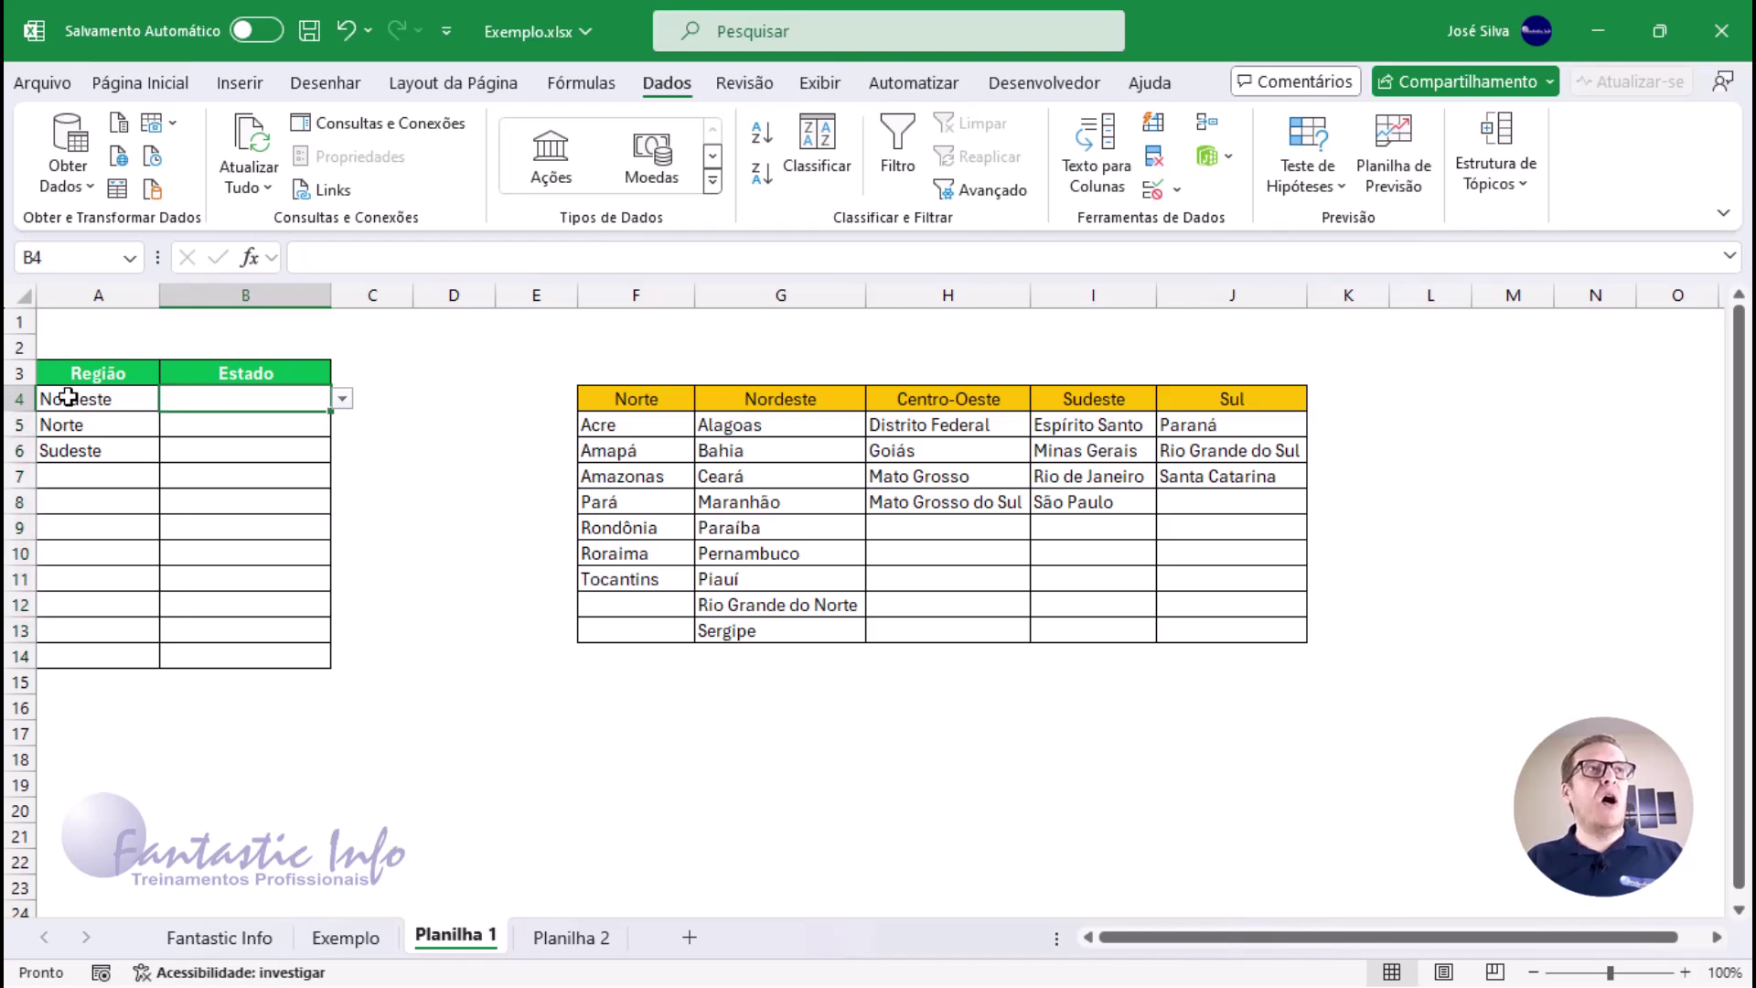
Step: Pick Maranhão in B4, Rondônia in B5 and Espírito Santo in B6 from their region-filtered dropdowns
click(342, 401)
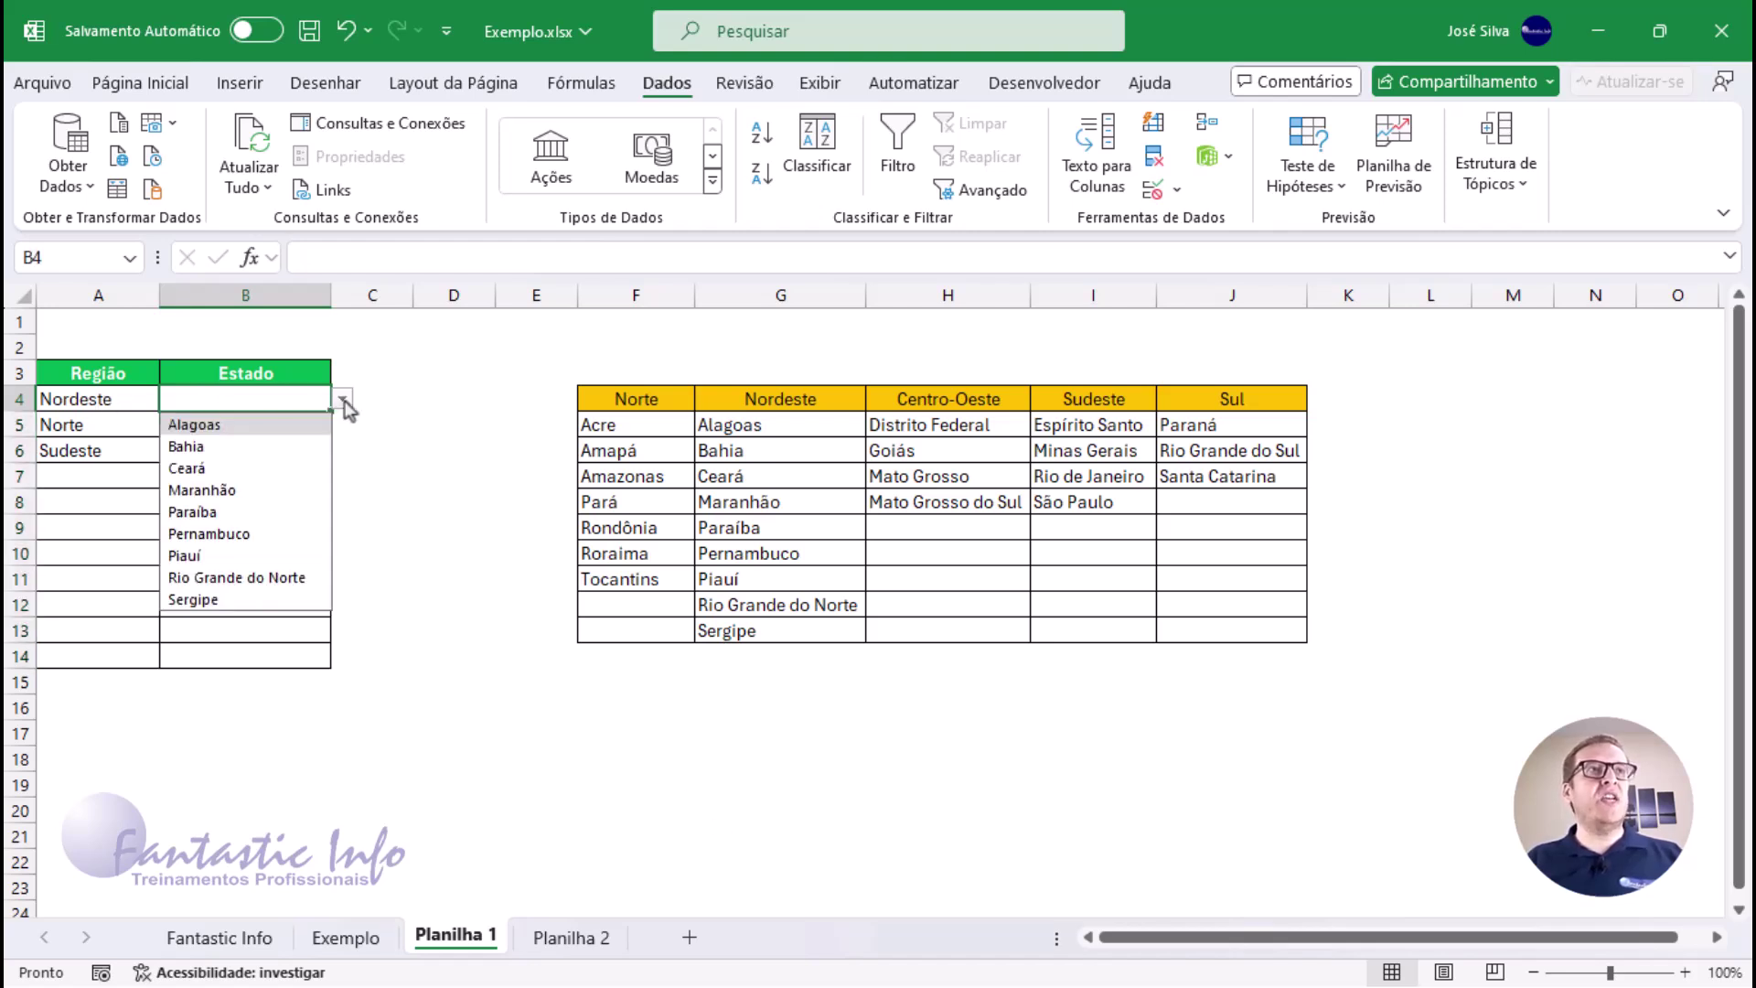
click(217, 492)
click(258, 427)
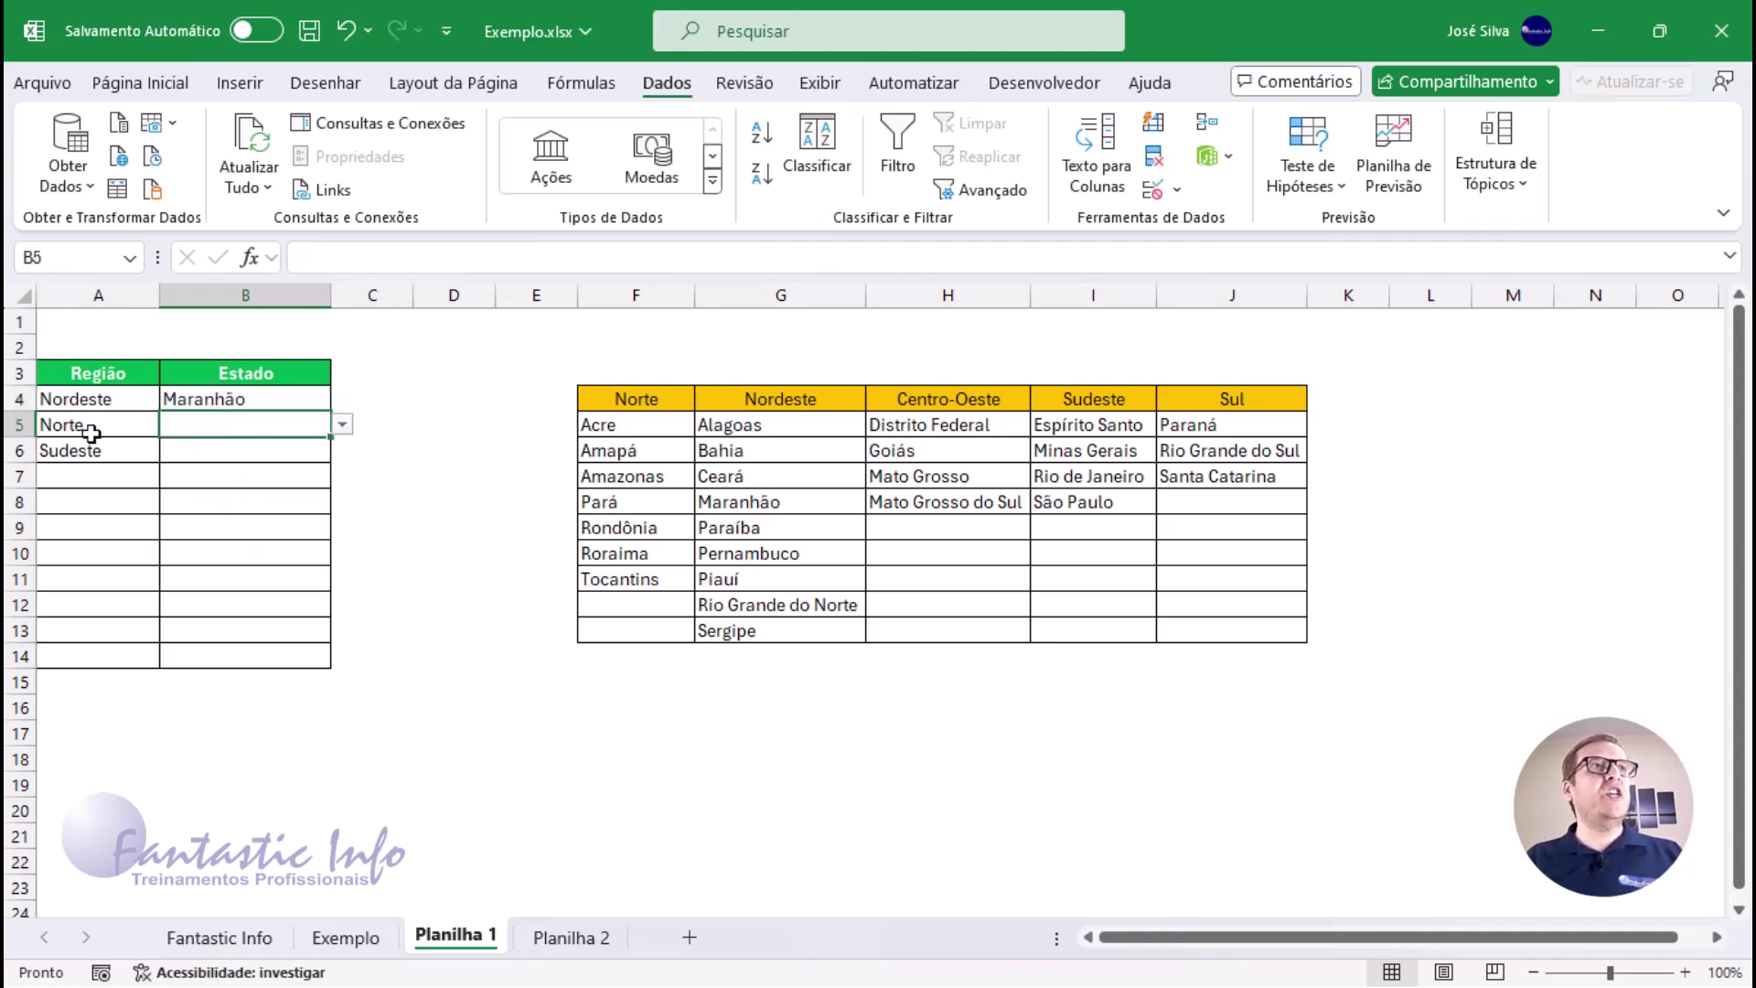
click(344, 425)
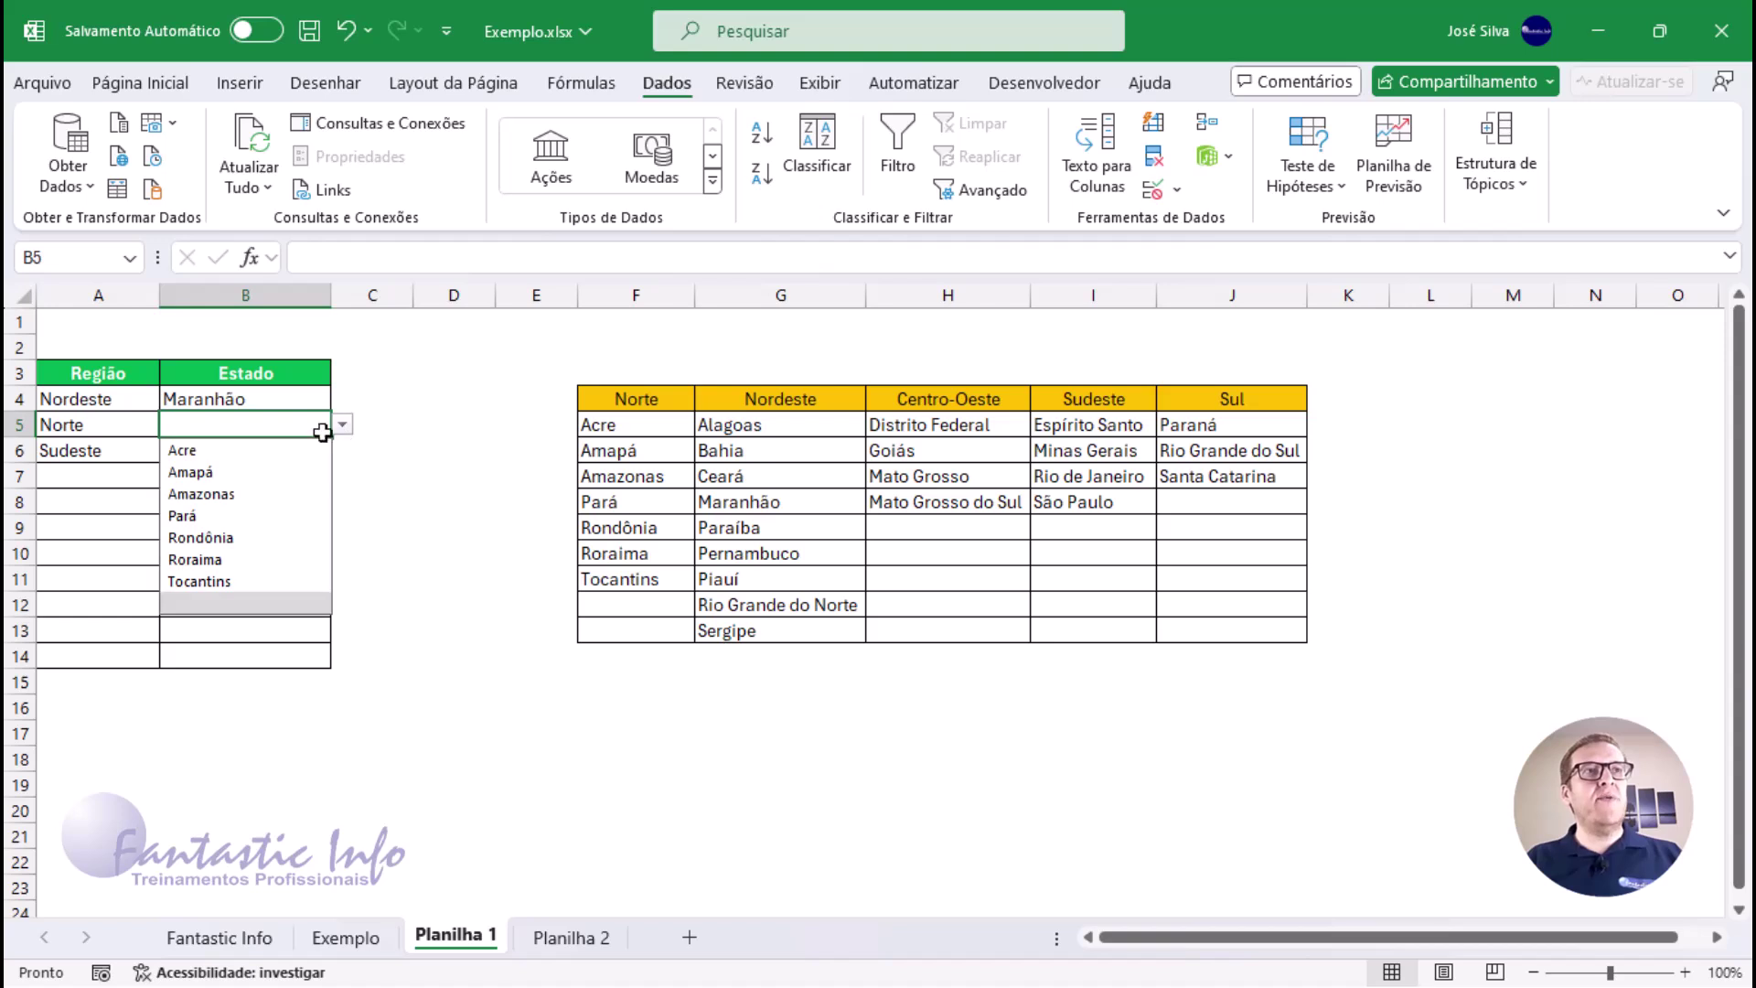
click(205, 538)
click(237, 455)
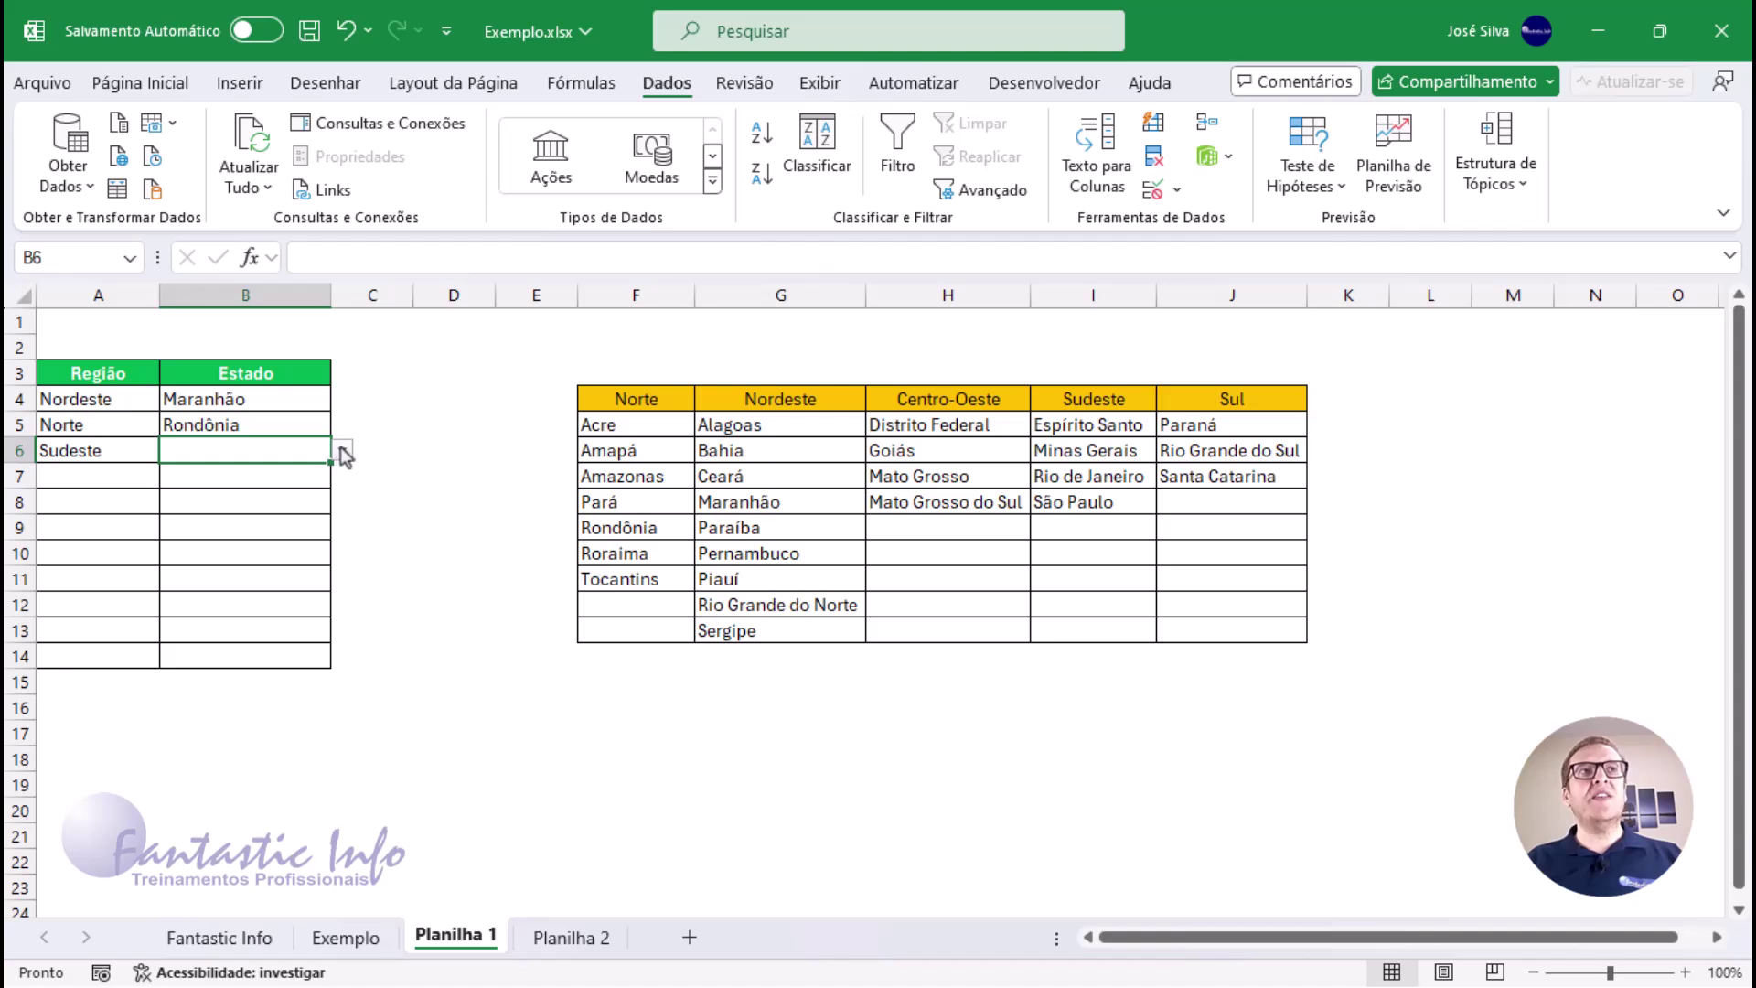
click(342, 450)
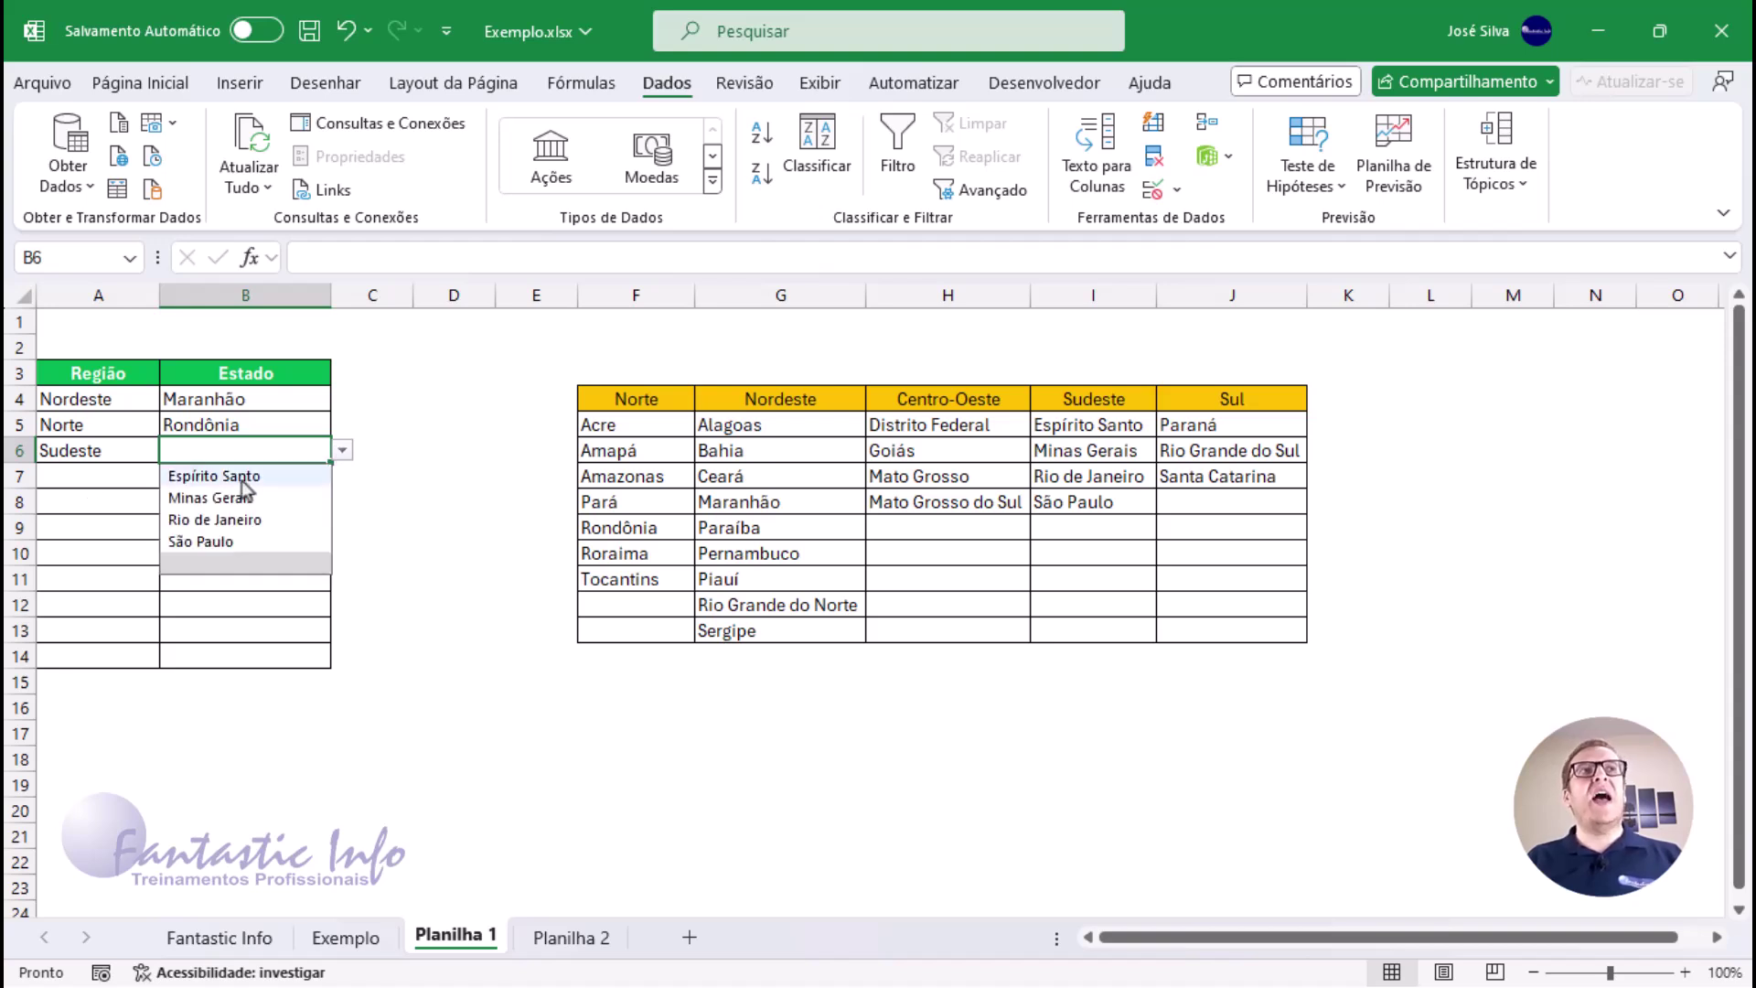
click(245, 476)
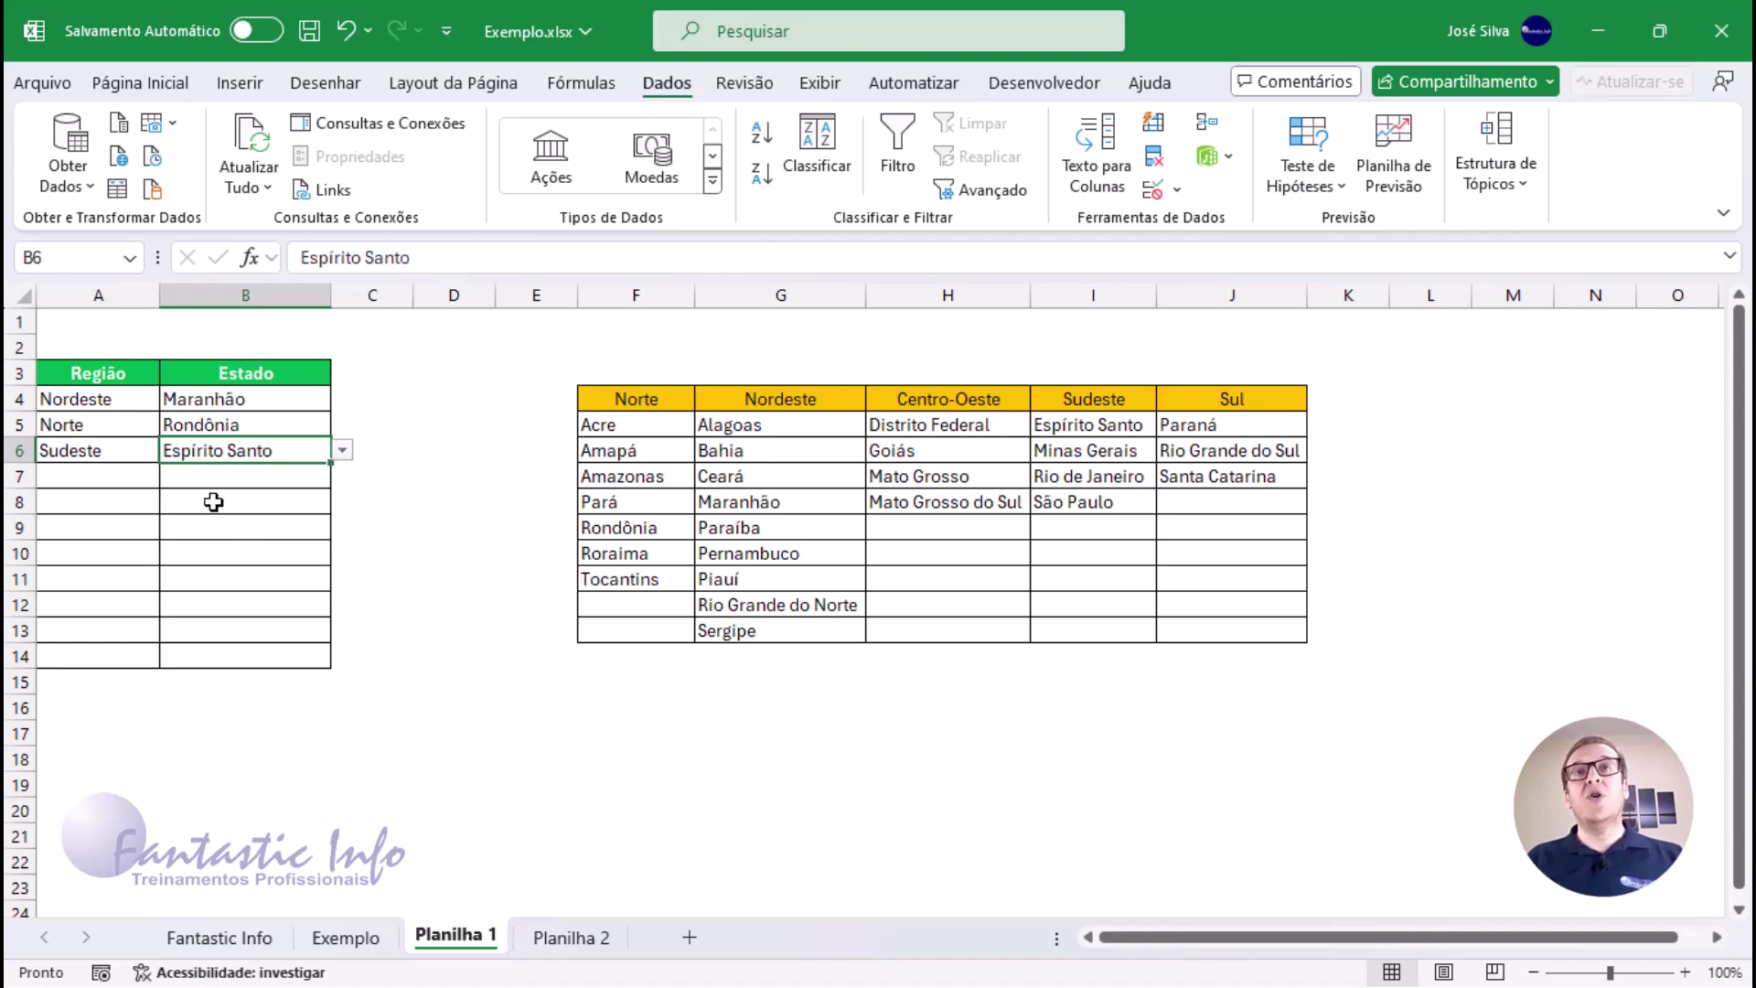
click(115, 374)
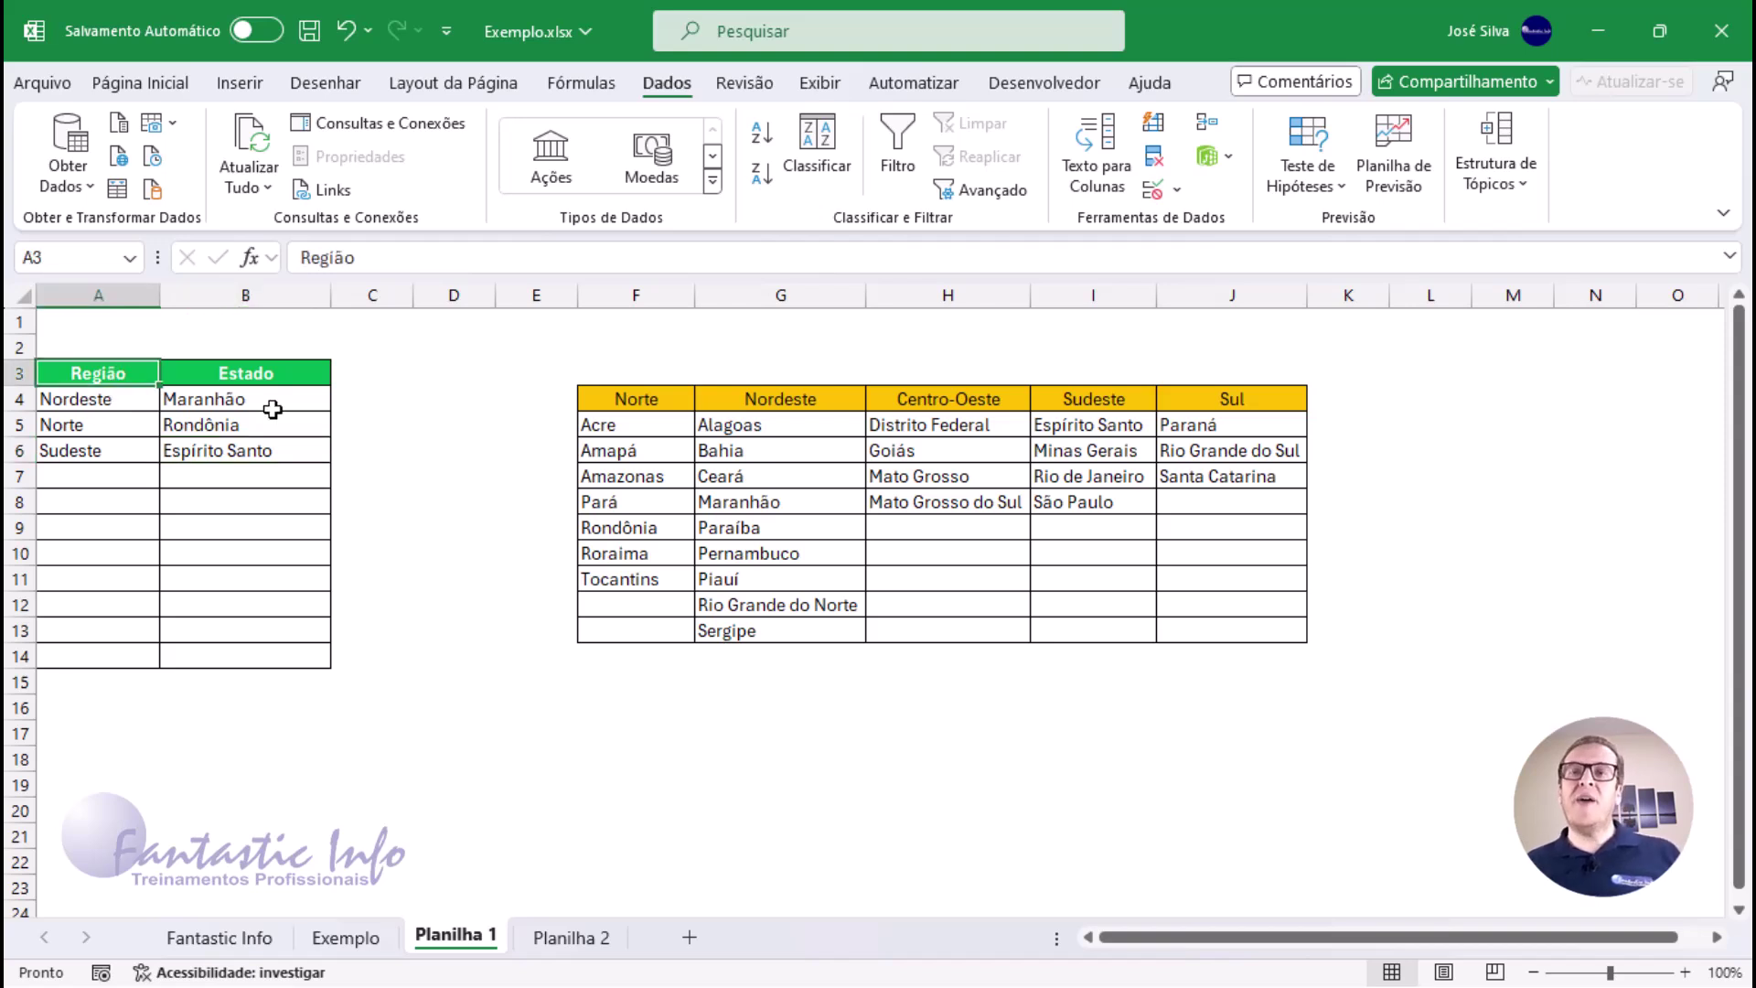